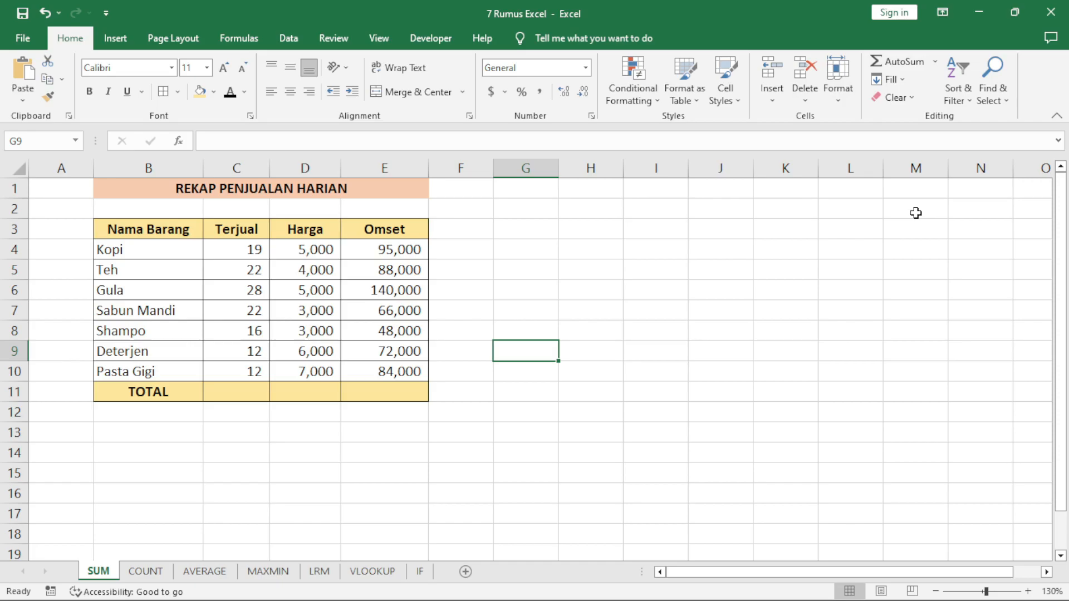
Total the Terjual column in C11 with the formula =SUM(C4:C10).
click(232, 395)
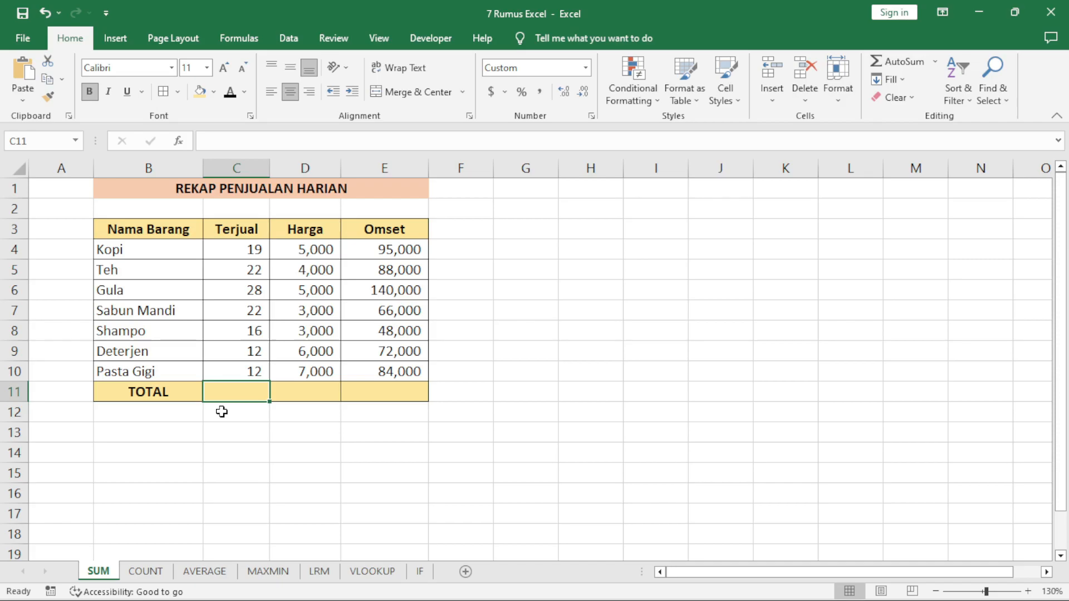
text(=sum()
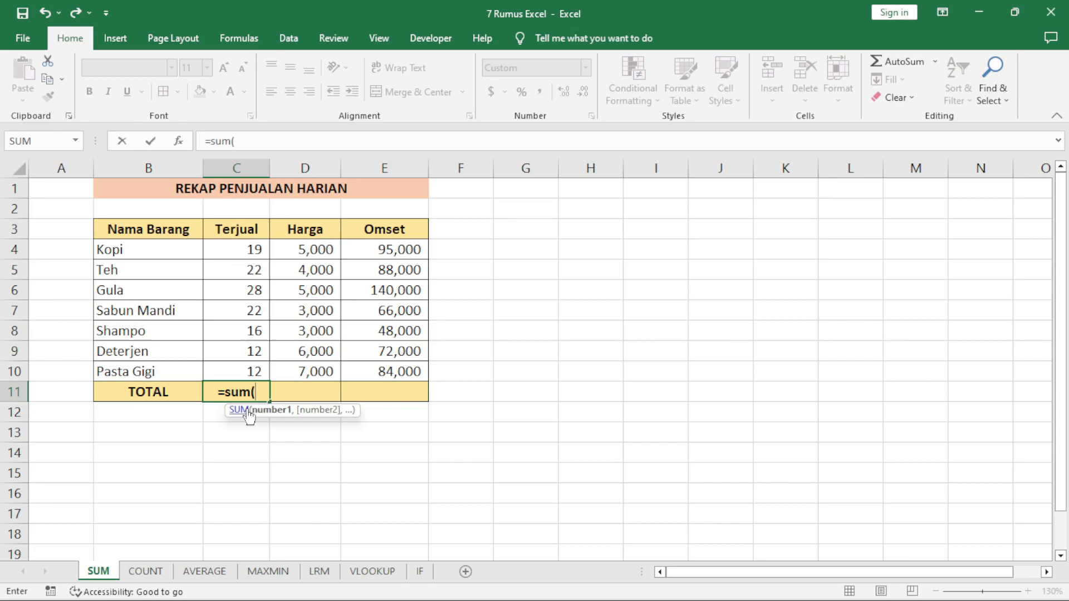
drag(232, 249, 233, 371)
drag(240, 251, 233, 374)
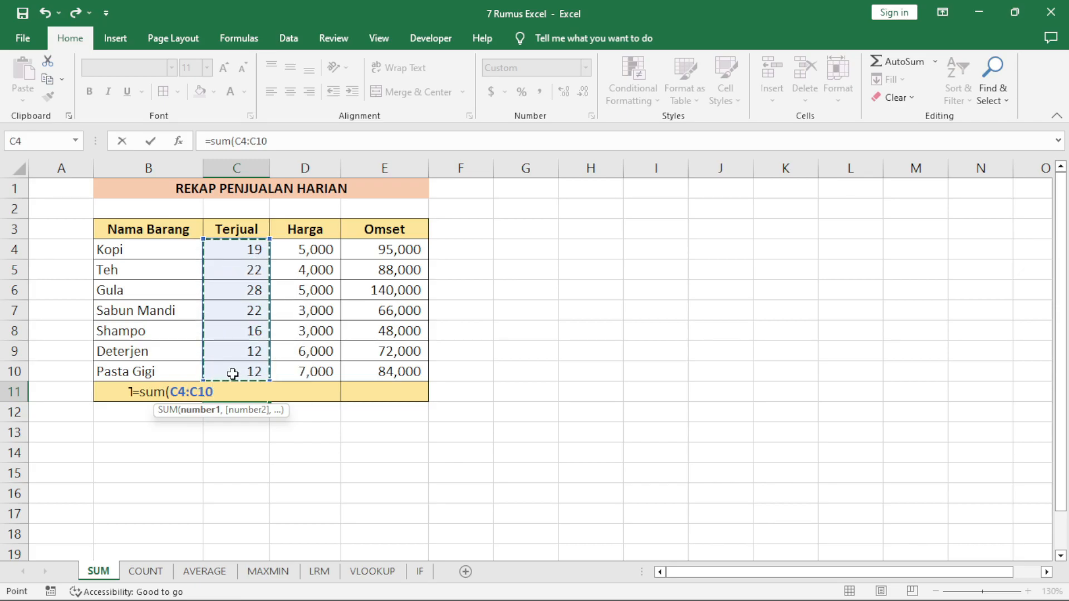
text())
key(Return)
key(Return)
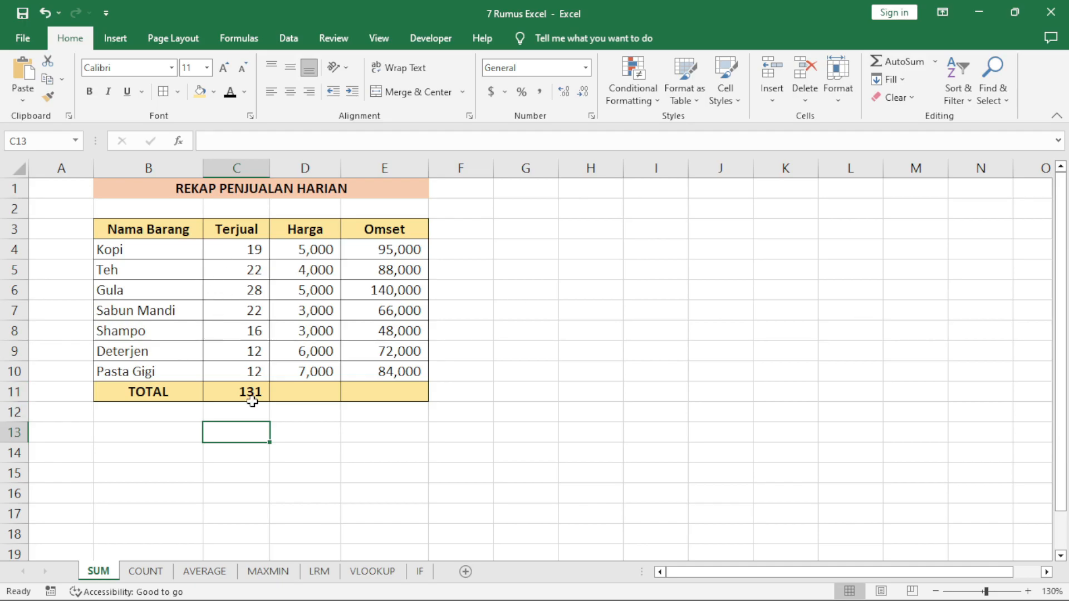
Sum the Kopi row in F4 with =SUM(C4:E4) and fit column F's width to its contents.
click(457, 253)
text(=sum()
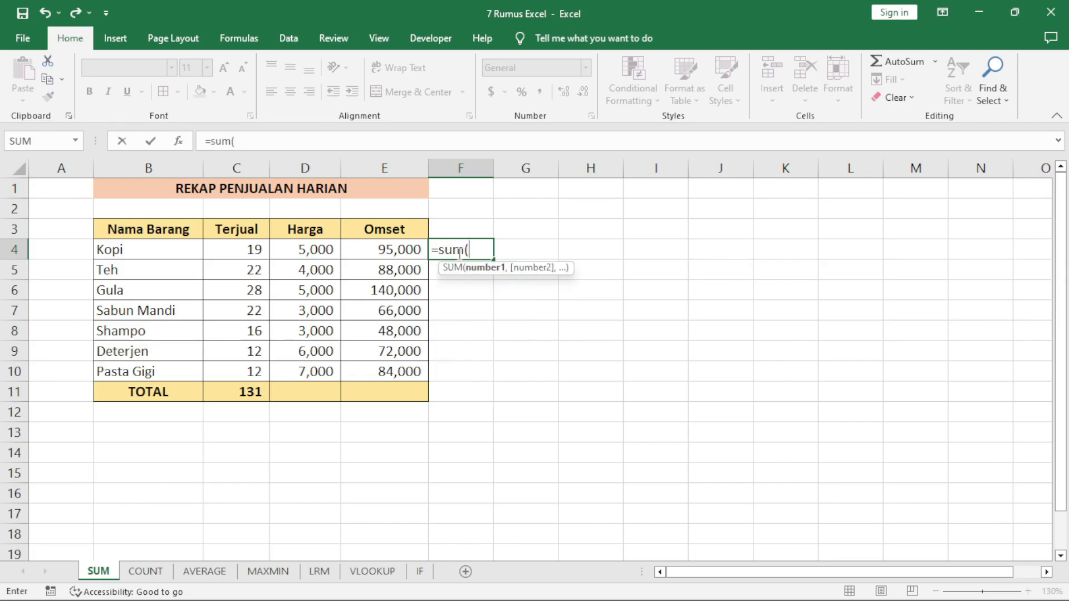
click(228, 257)
drag(228, 257, 365, 246)
key(Return)
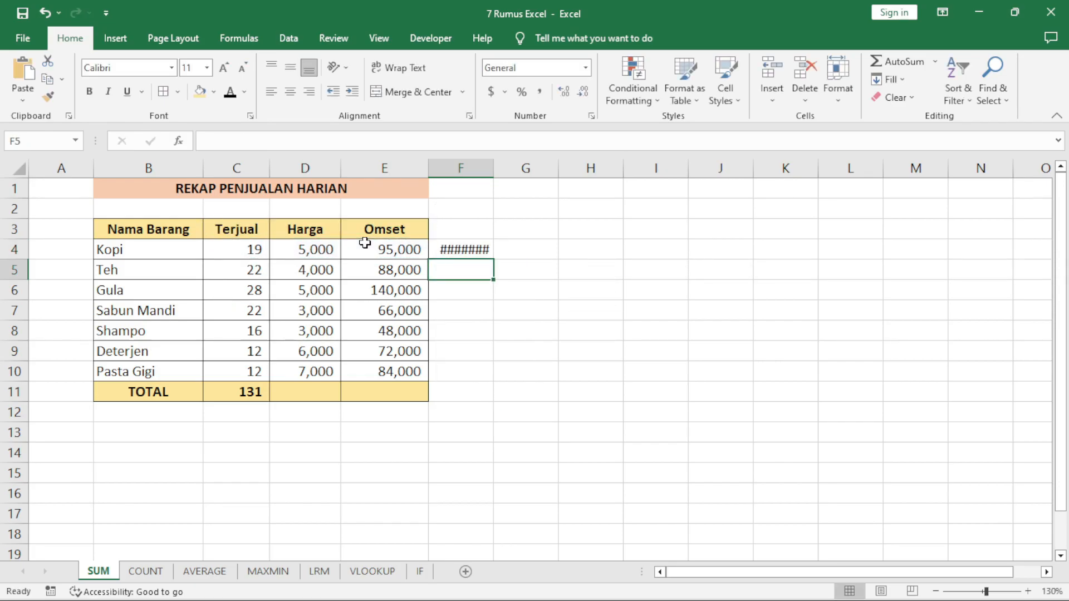
double_click(494, 168)
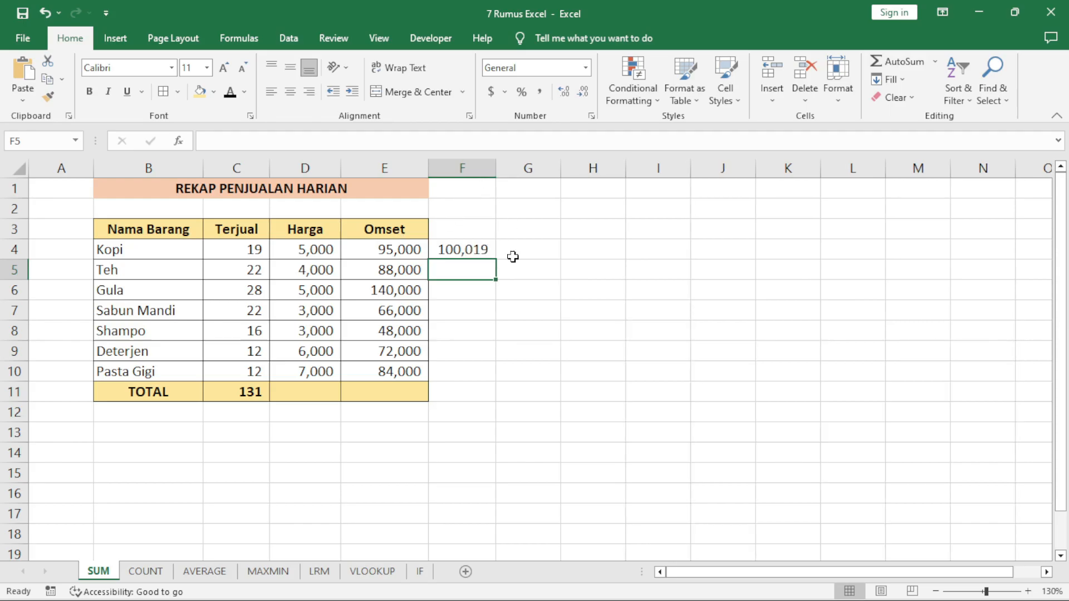
Sum the whole data block in F6 with =SUM(C4:E10) and review the range in its formula.
click(477, 291)
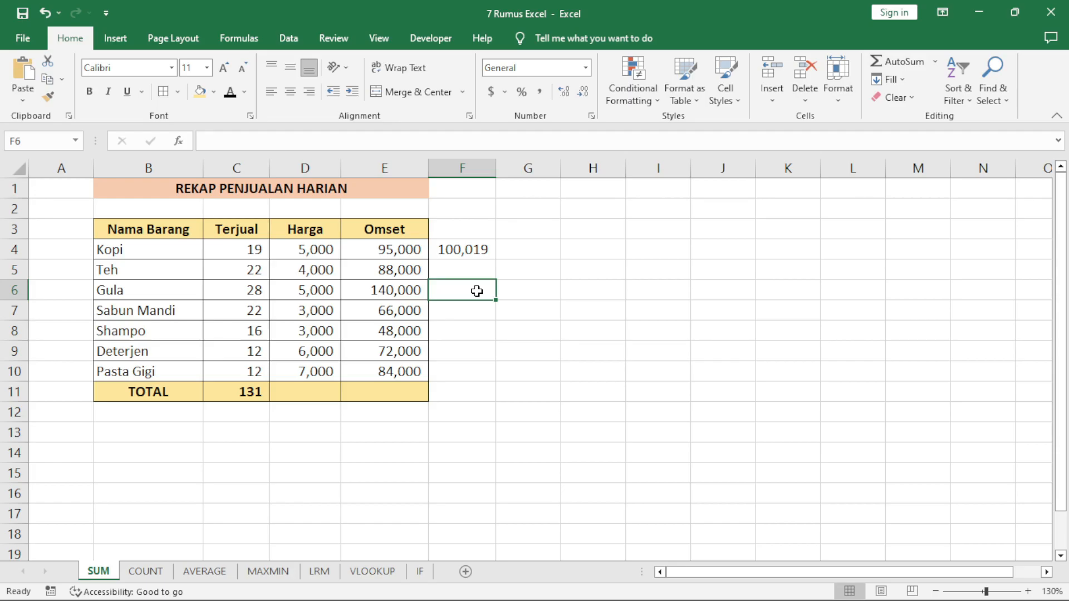
text(=sum()
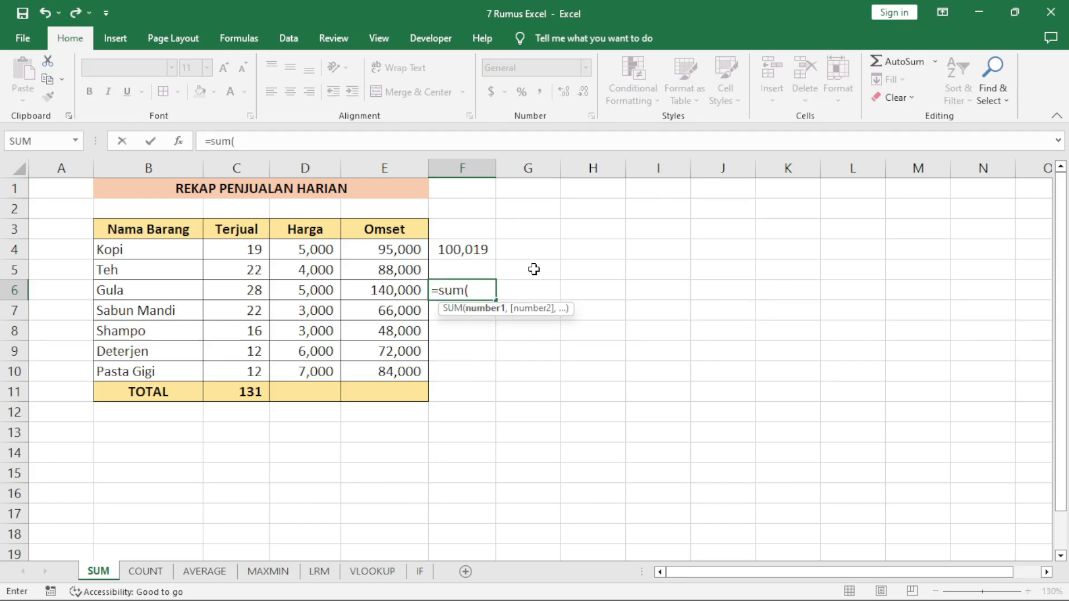
drag(251, 245, 393, 365)
text())
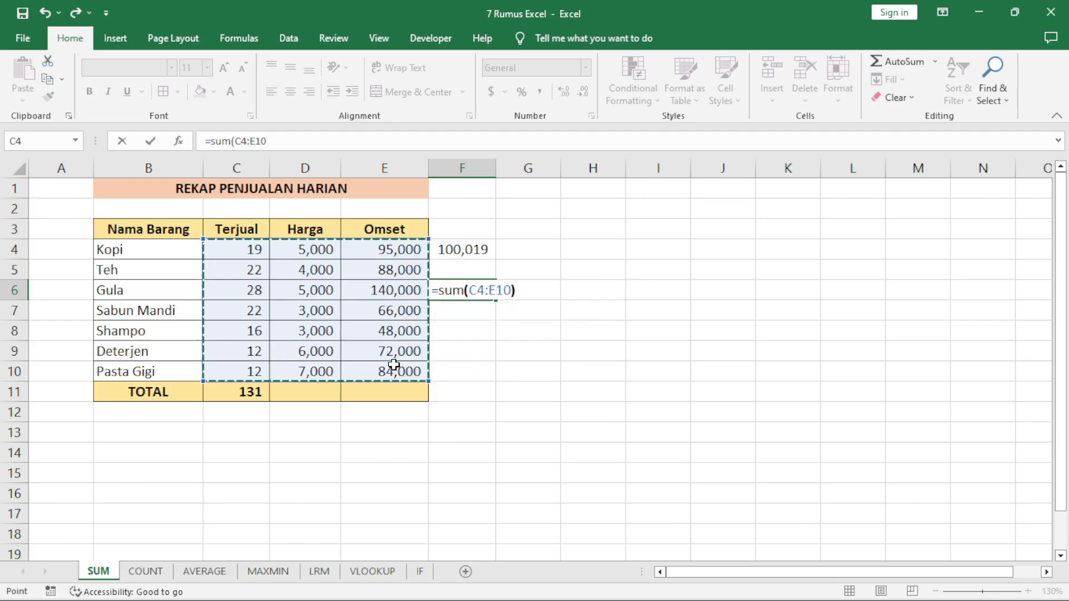
key(Return)
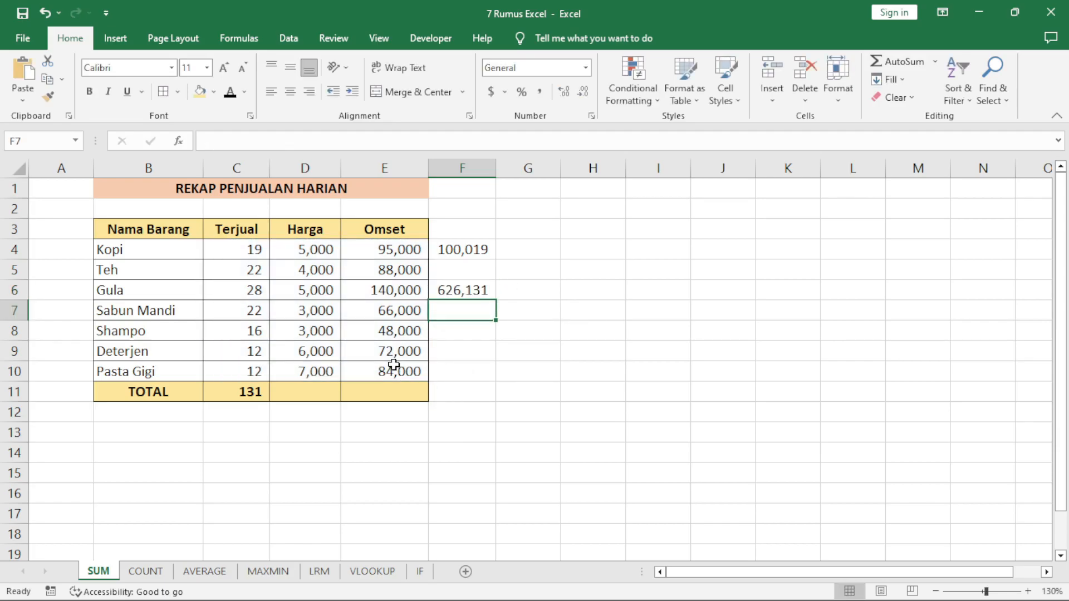
click(455, 290)
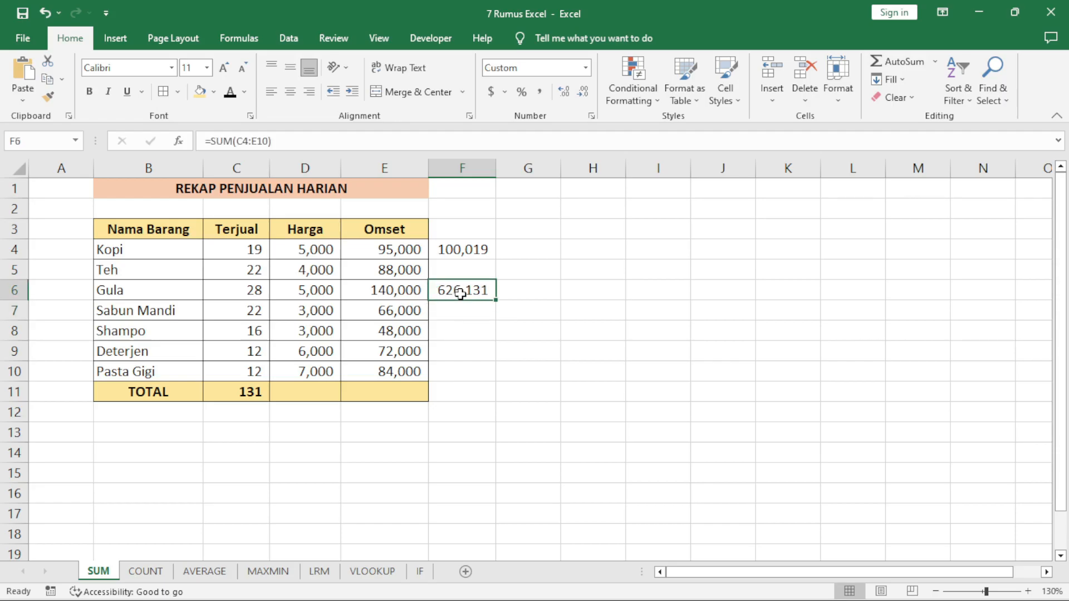
click(273, 142)
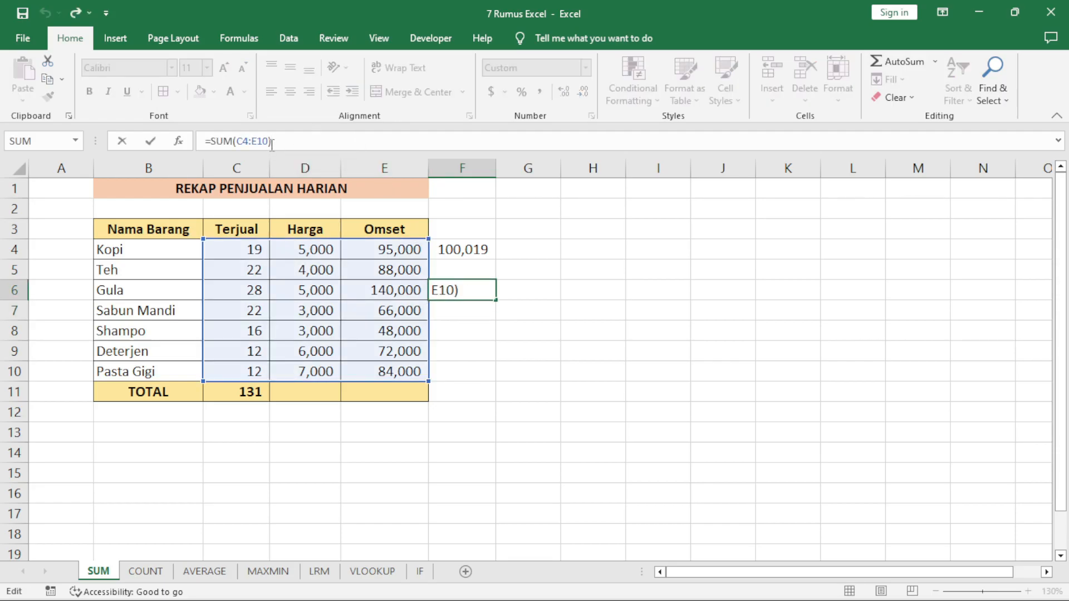
Fill the Terjual total formula from C11 across to the Harga and Omset totals in D11:E11.
click(291, 395)
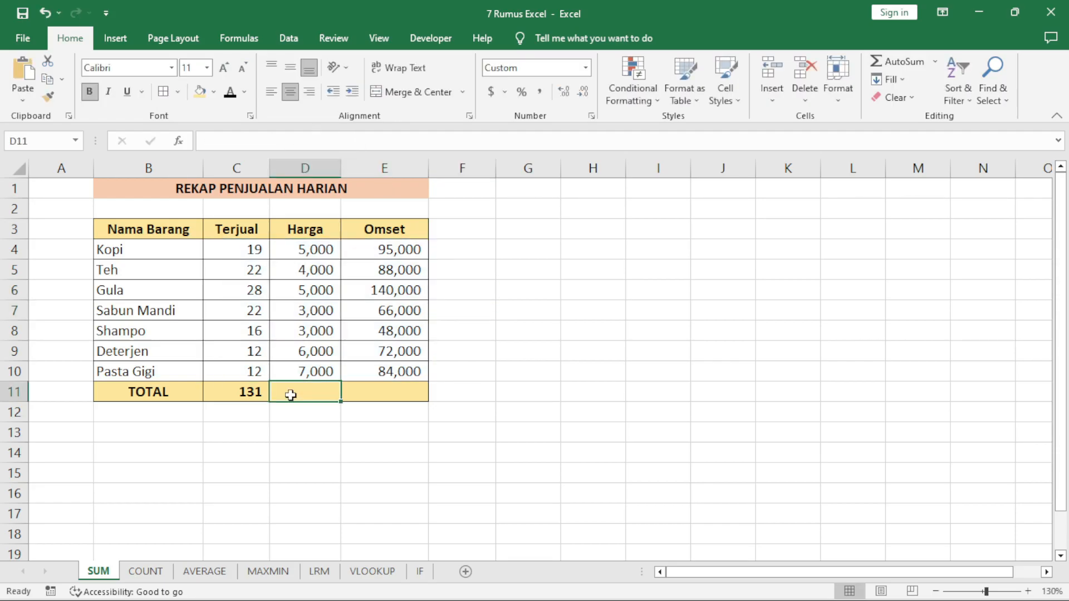
click(238, 397)
click(324, 138)
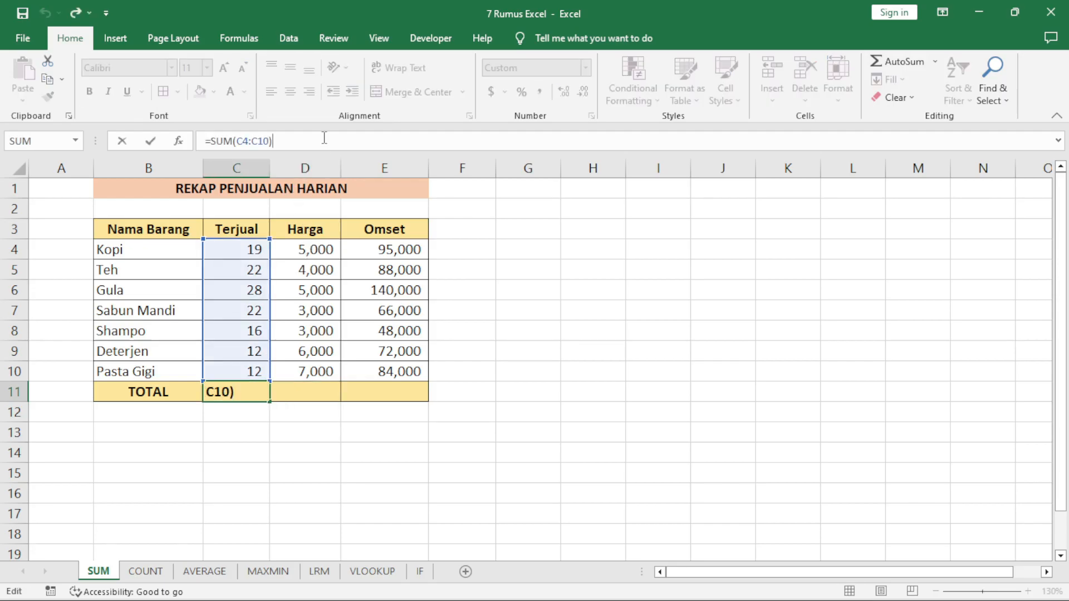
key(Escape)
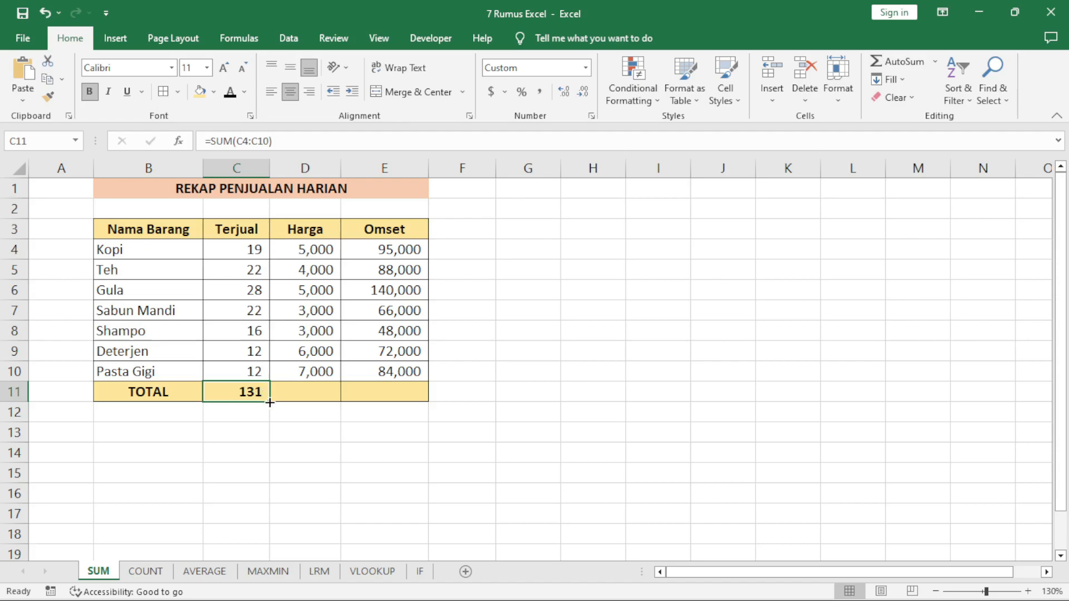
drag(270, 402, 396, 413)
click(280, 457)
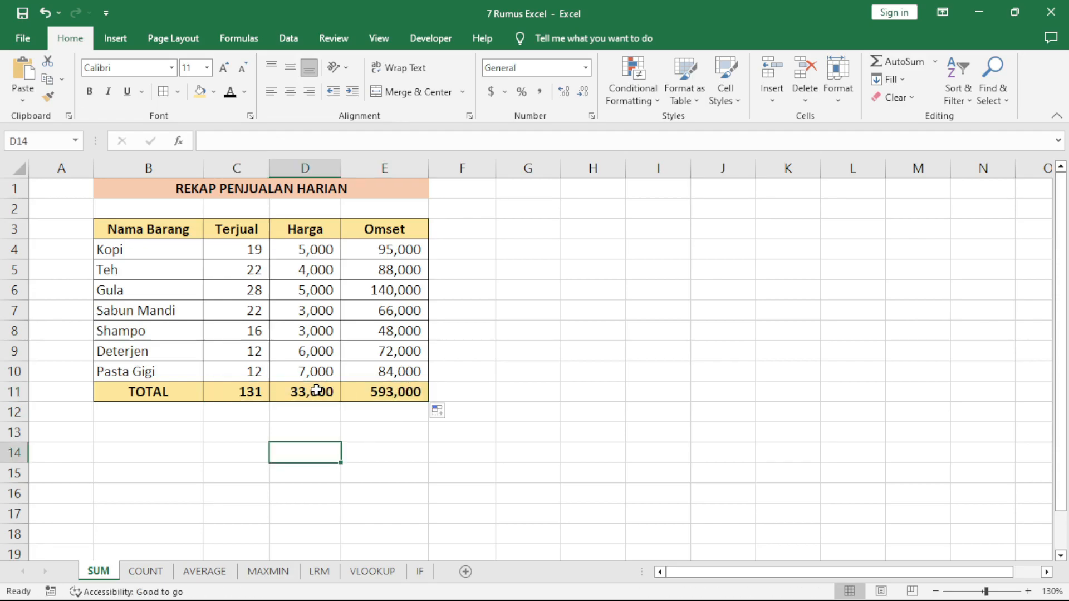
Examine the cell ranges referenced by the SUM formulas in C11 and D11.
click(315, 390)
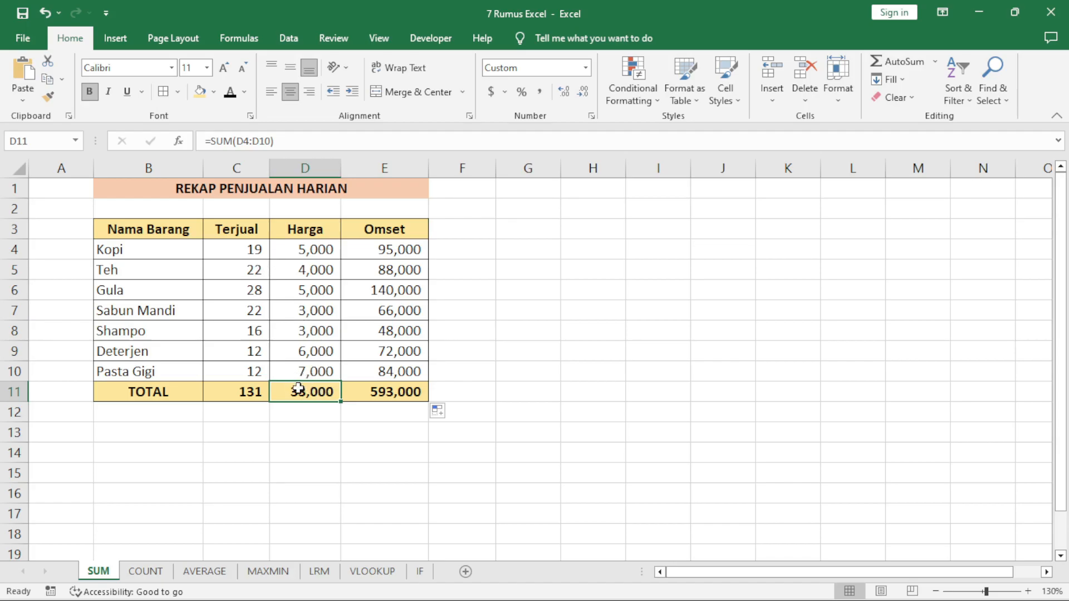
click(261, 391)
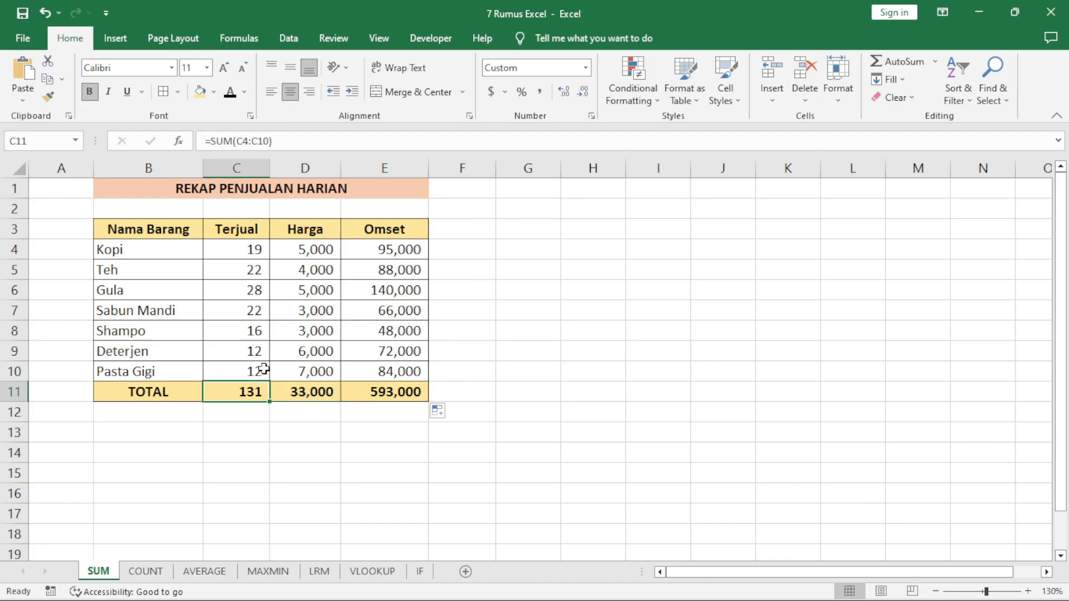
click(236, 141)
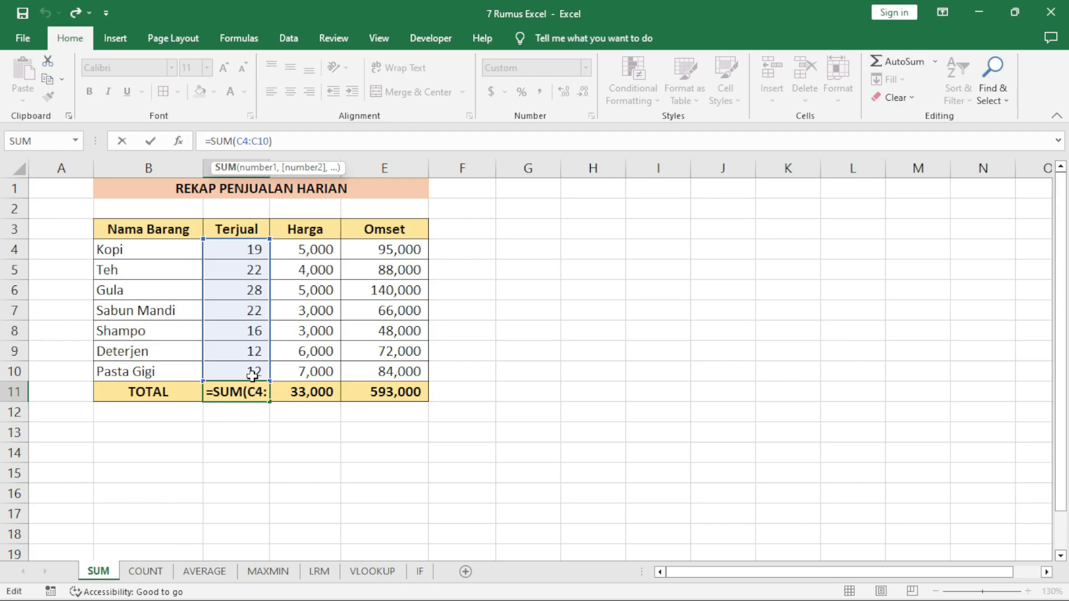
key(ctrl+Return)
click(298, 394)
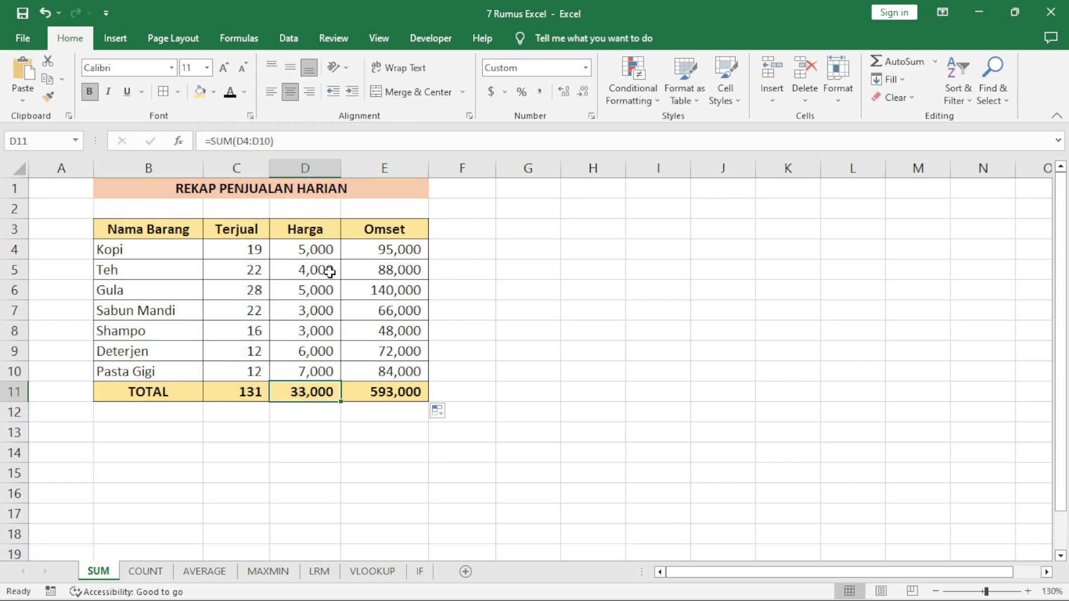
key(F2)
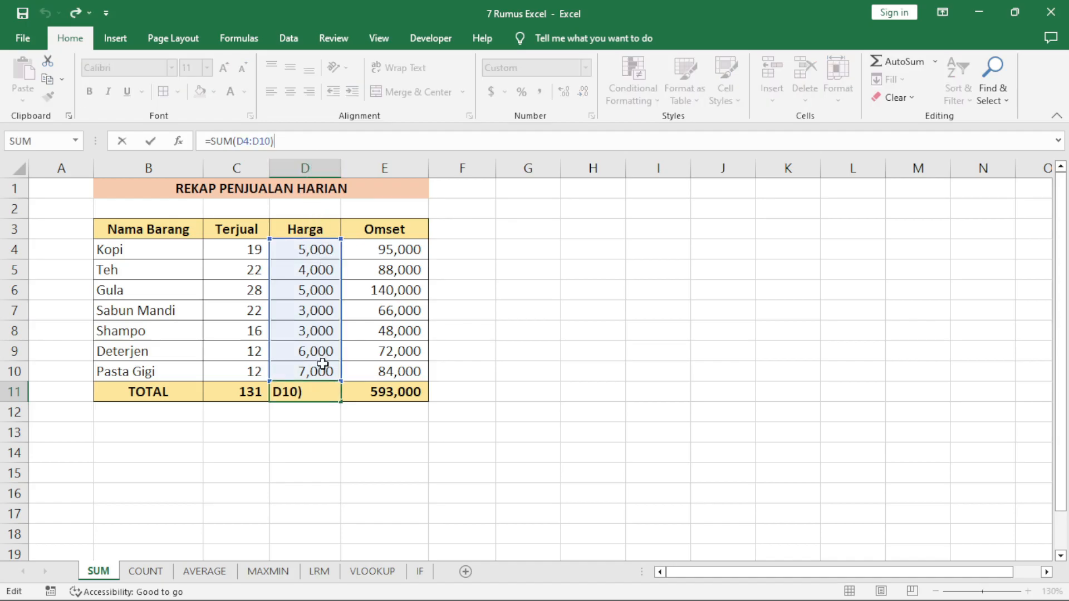
key(ctrl+Return)
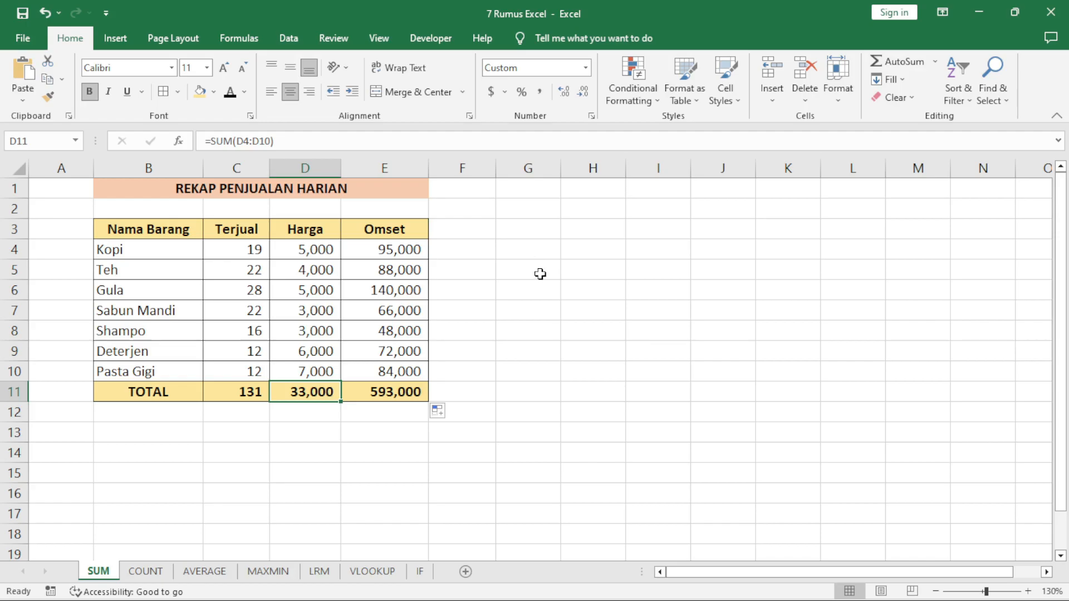
click(538, 271)
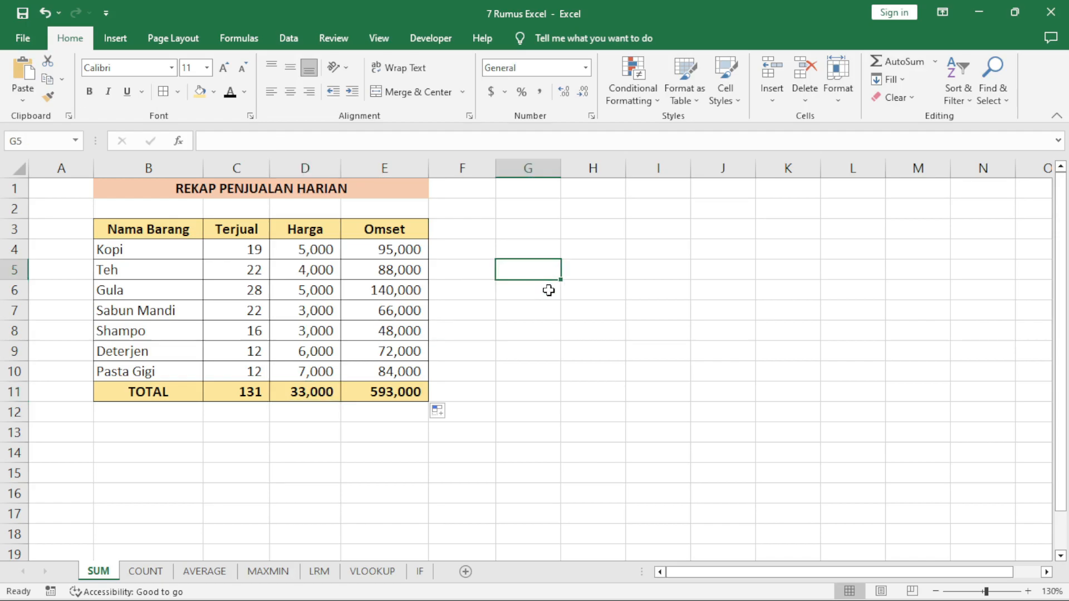
On the COUNT sheet, count the Terjual entries in C12 with the formula =COUNT(C4:C10).
click(146, 574)
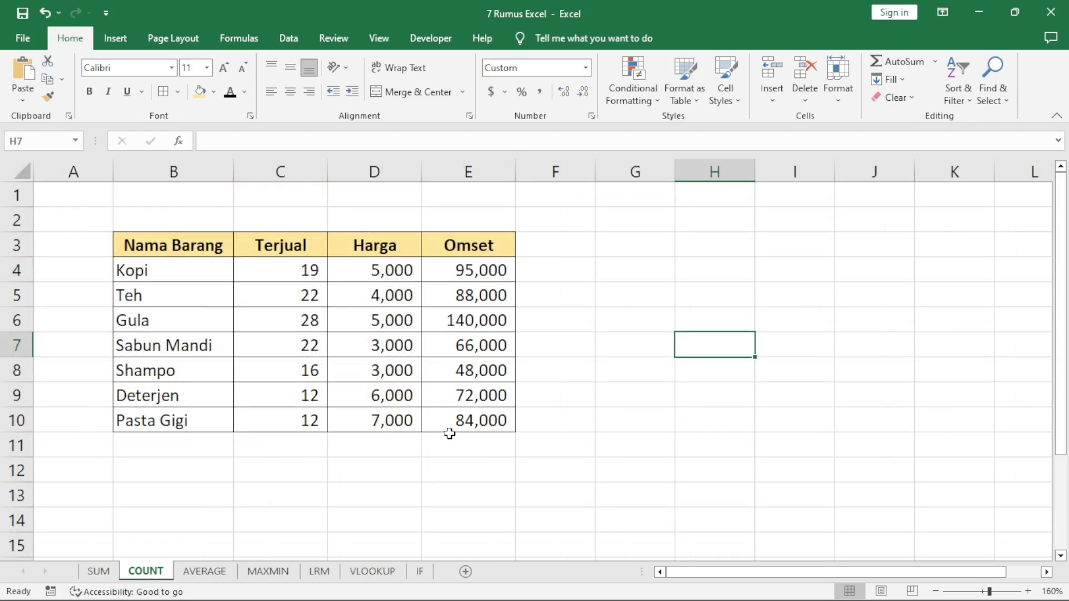
click(286, 463)
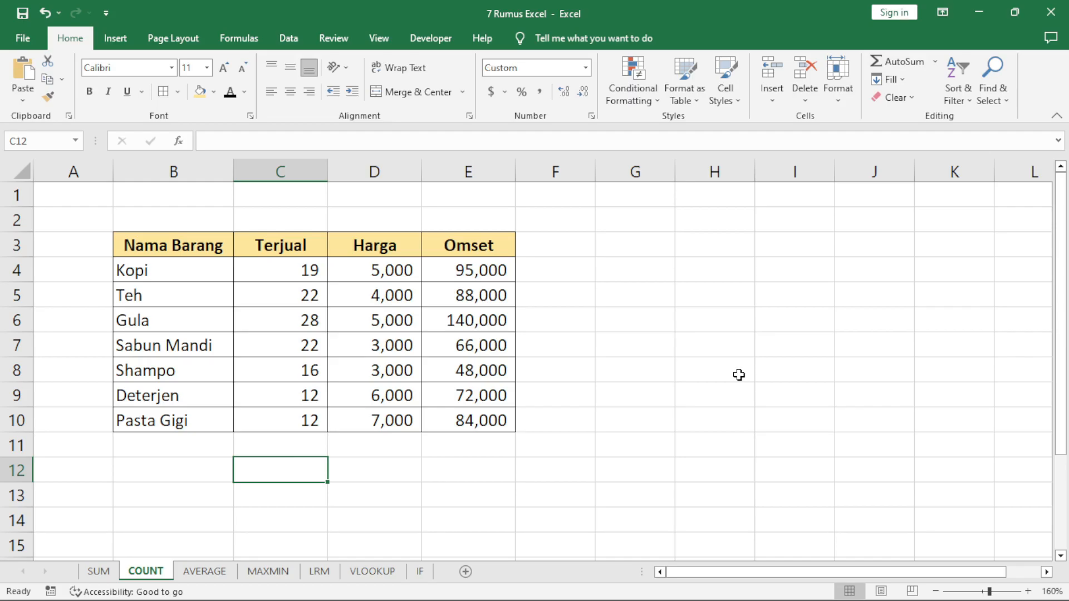
text(=co)
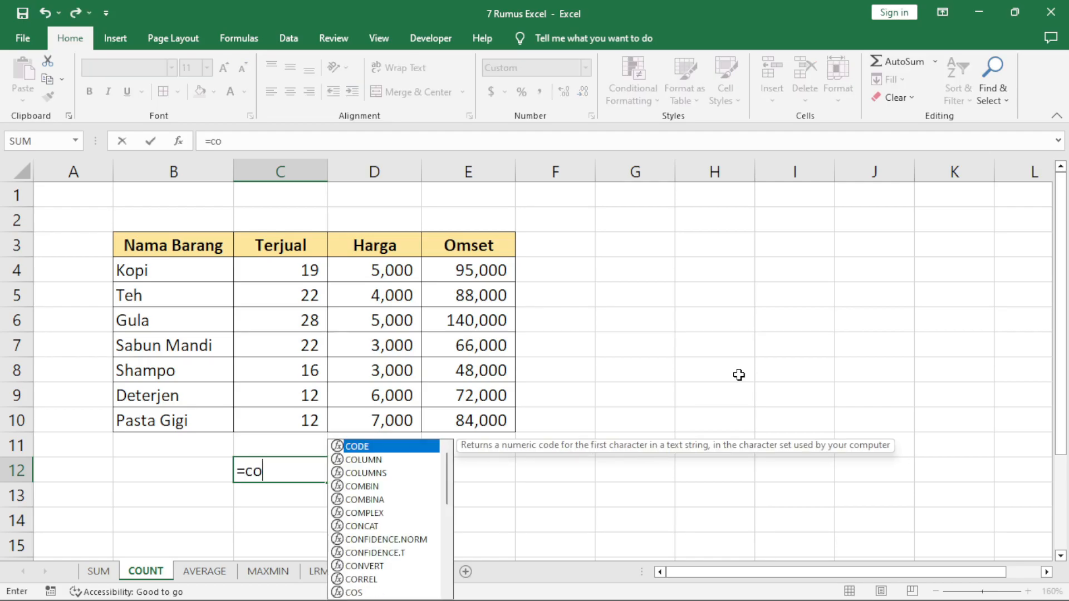
text(unt()
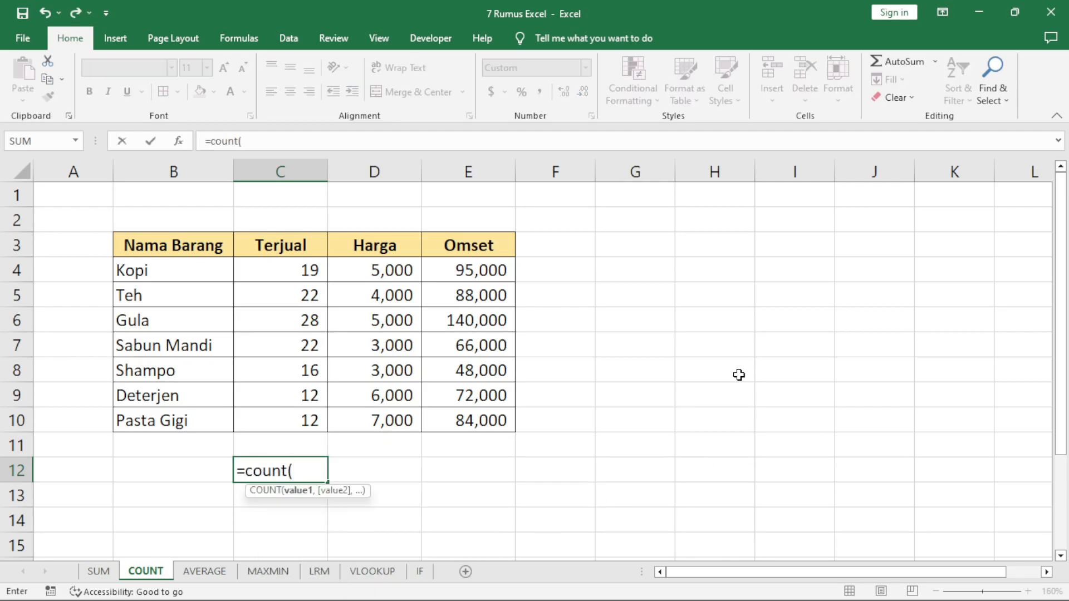
click(310, 270)
drag(311, 269, 306, 423)
text())
key(Return)
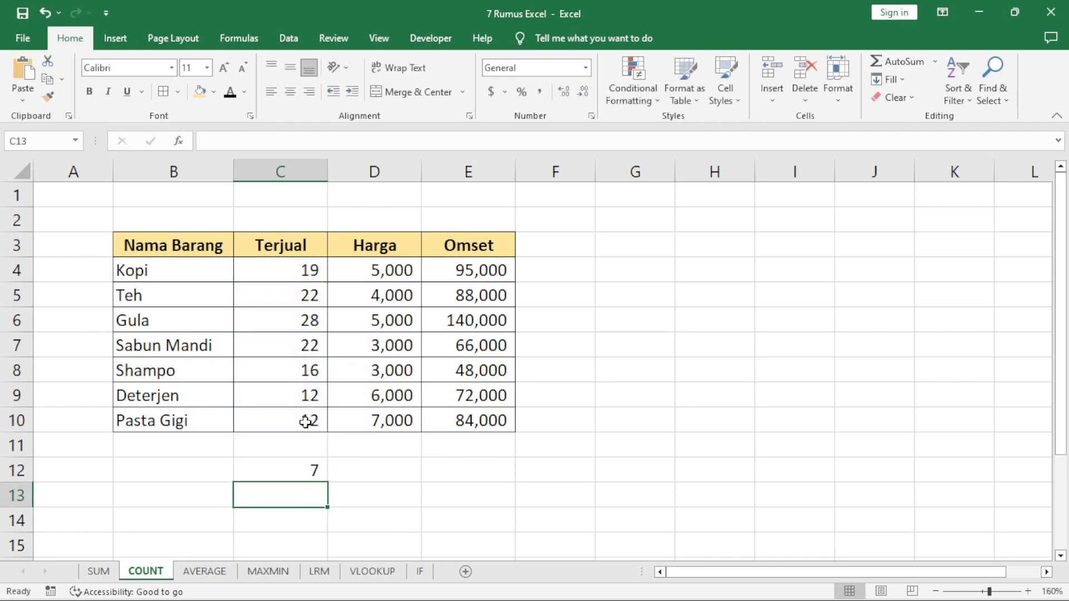
Clear the Terjual values for Sabun Mandi (C7) and Deterjen (C9), checking the COUNT result in C12.
click(275, 474)
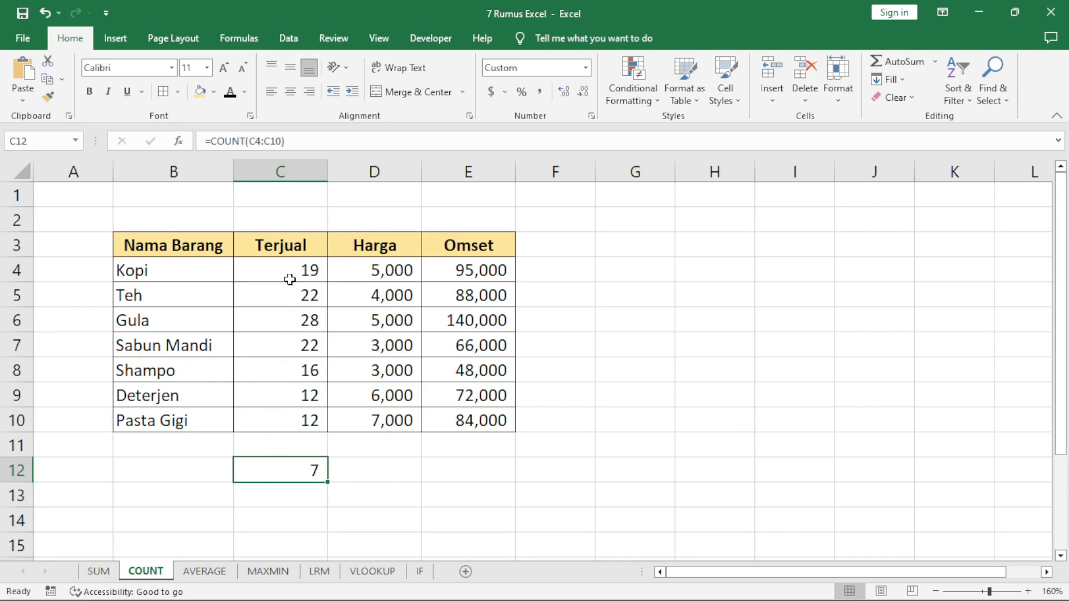
drag(287, 270, 295, 420)
click(294, 345)
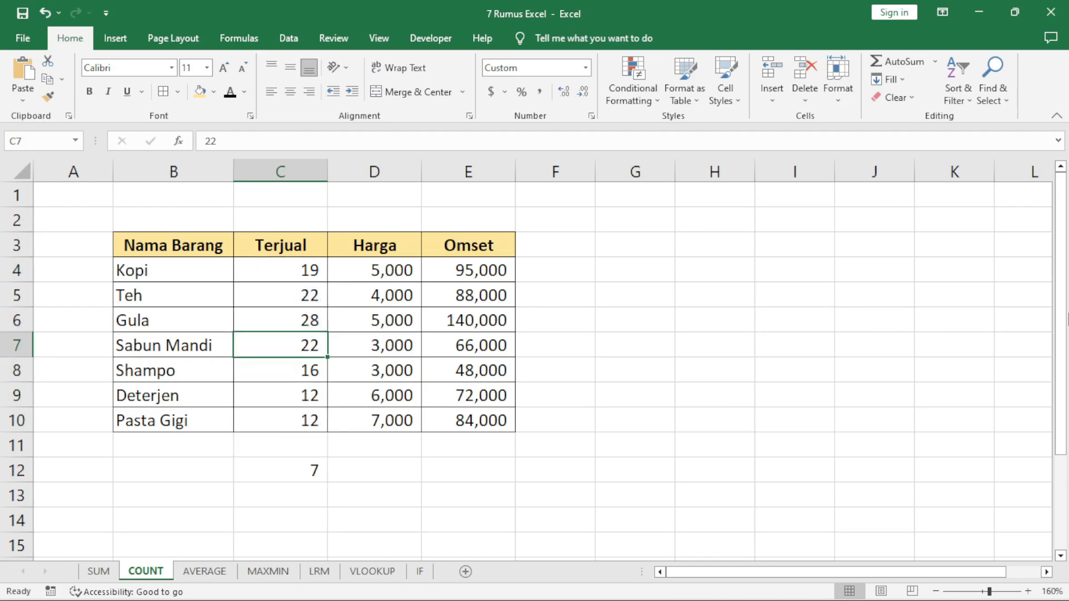
key(Delete)
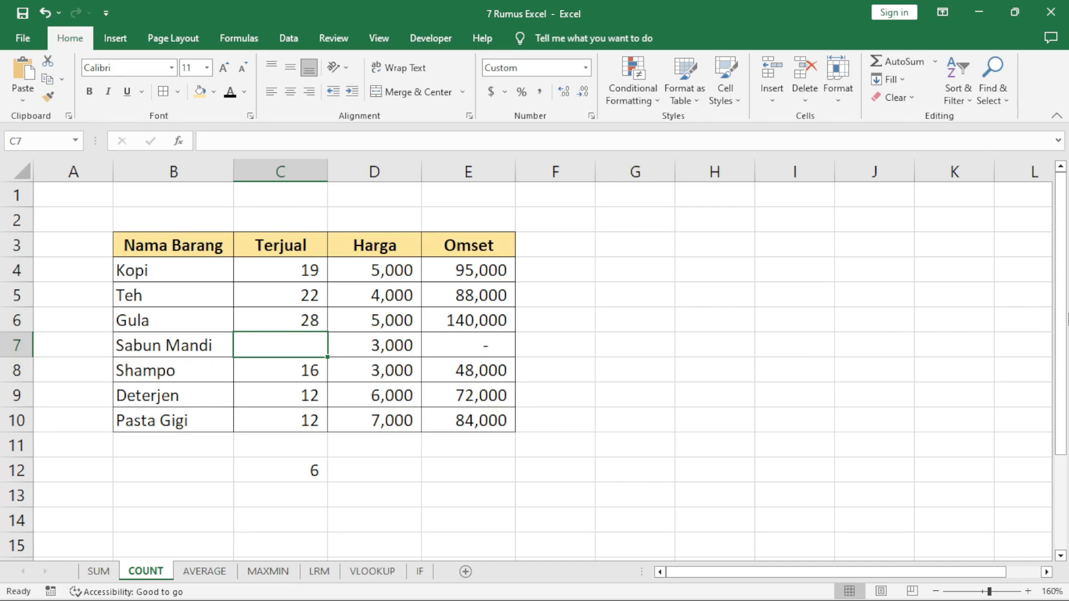
click(323, 472)
click(292, 390)
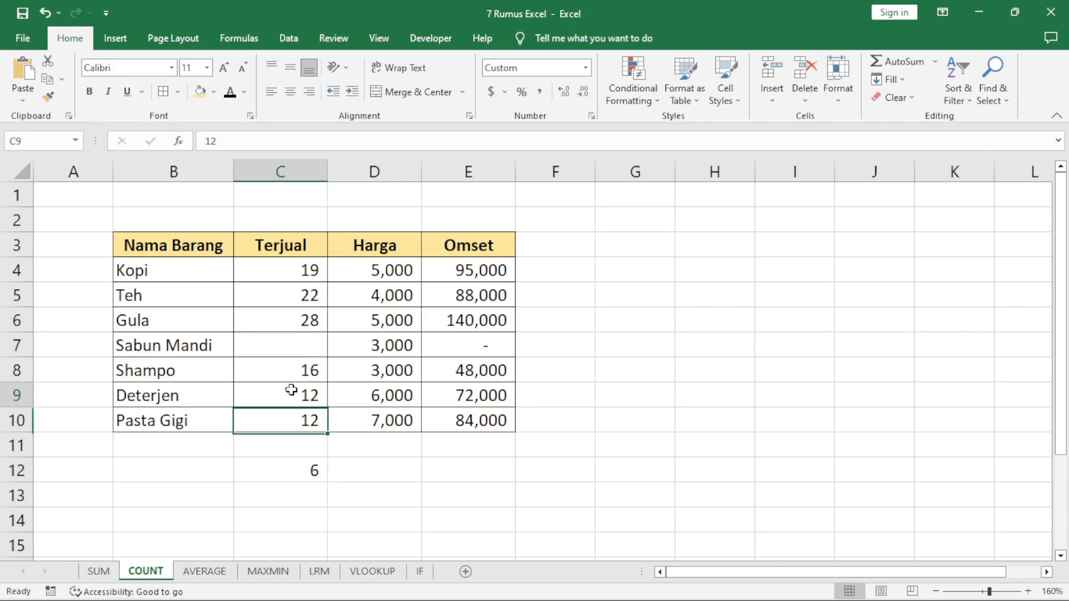
key(Delete)
click(352, 491)
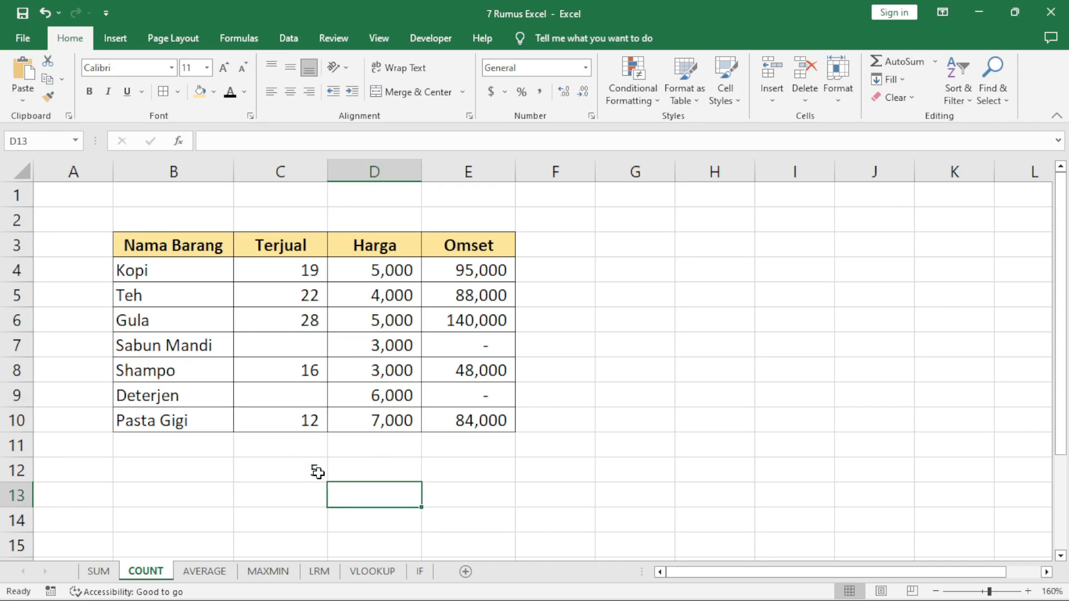
click(319, 474)
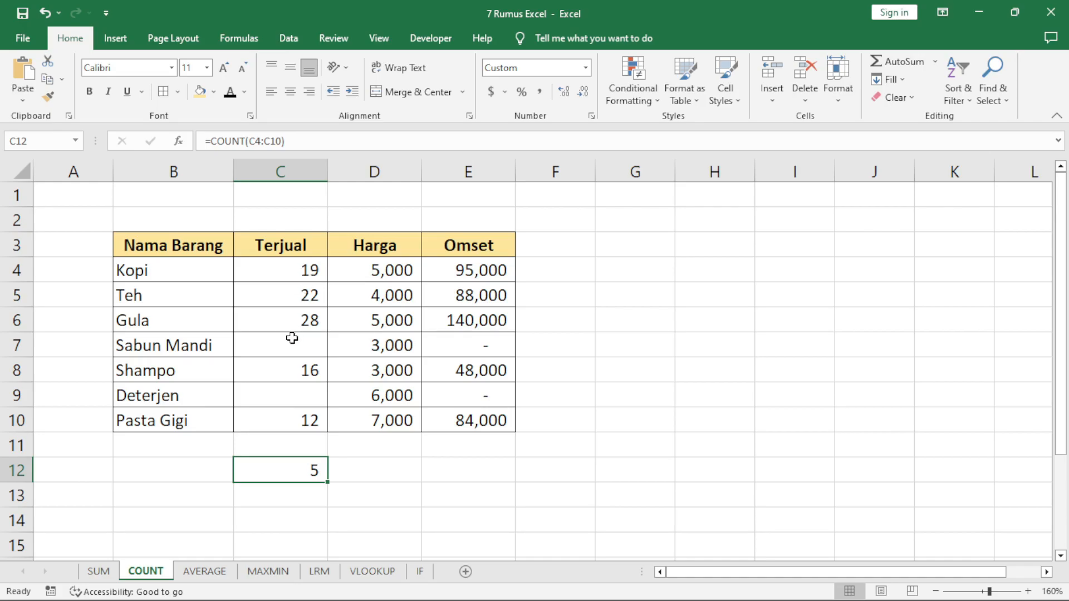
Enter the text teks as the Terjual value for Sabun Mandi (C7) and check the COUNT result in C12.
click(315, 345)
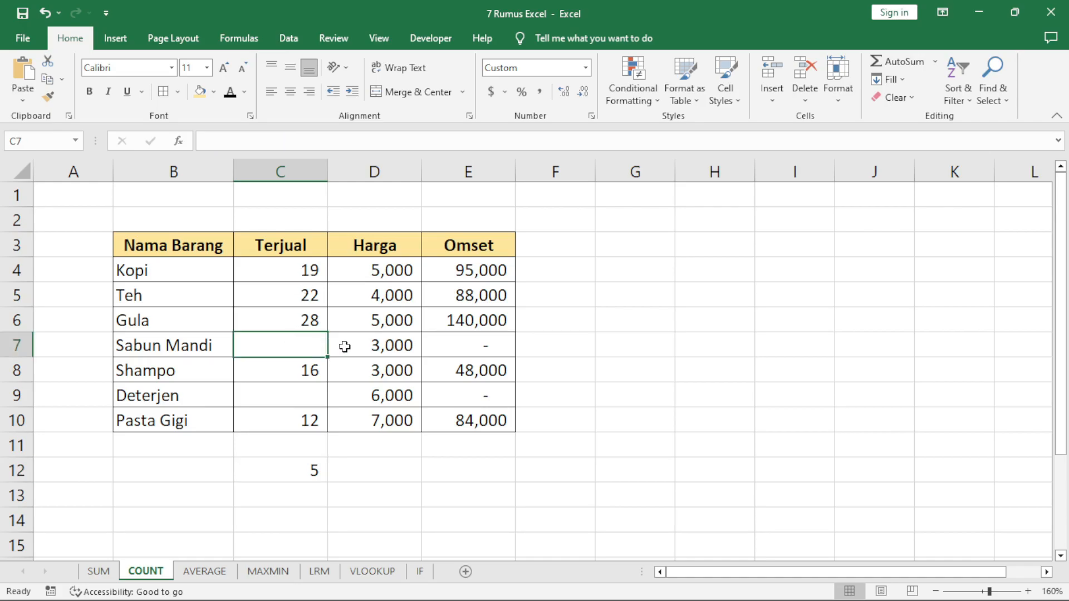
text(teks)
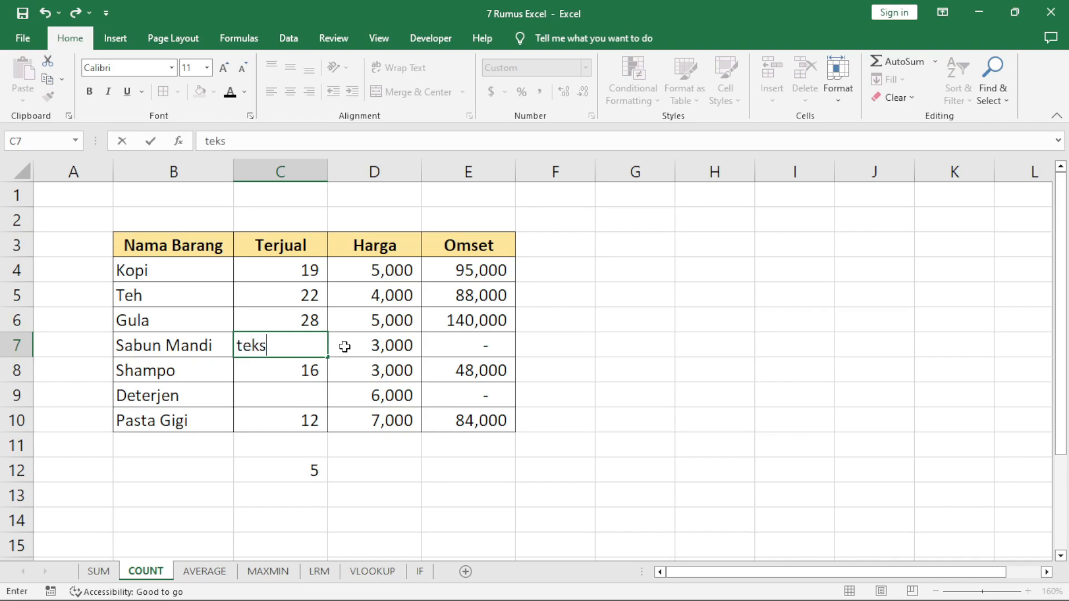
key(Return)
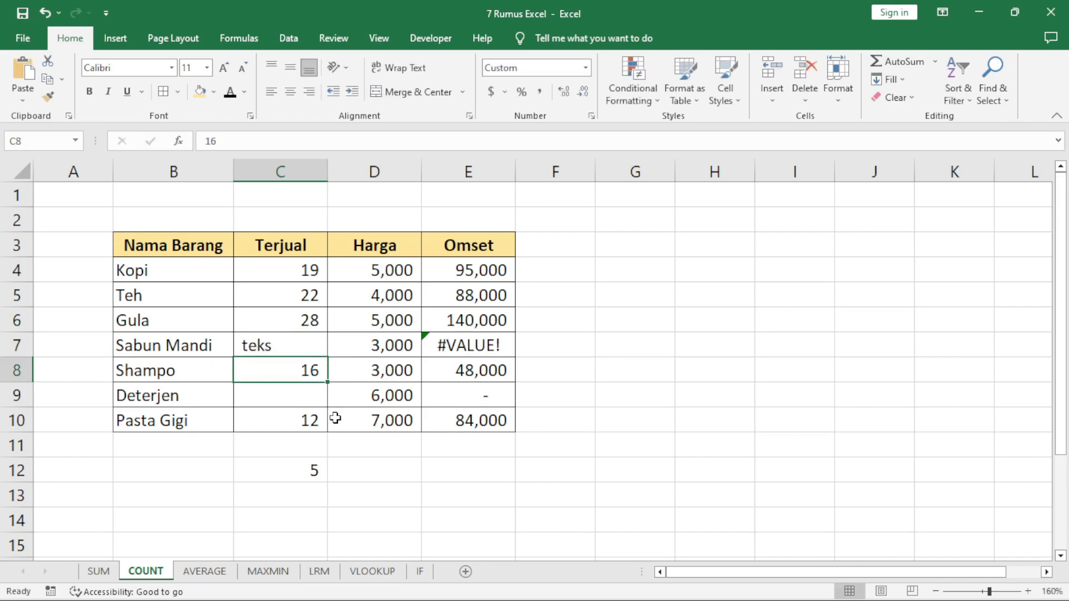
click(308, 463)
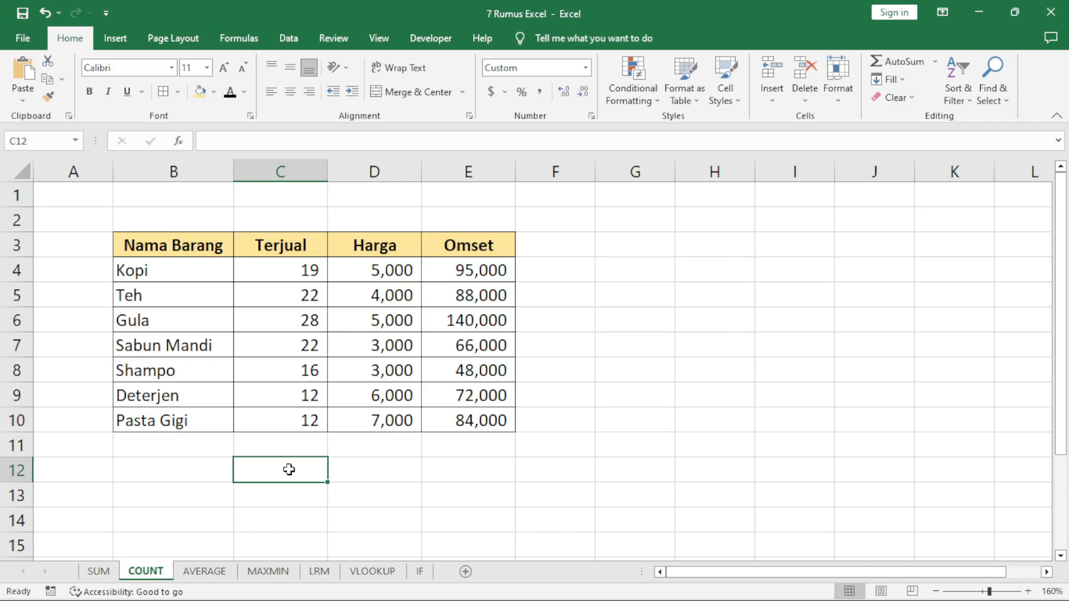
Count the non-empty Nama Barang entries in B11 with the formula =COUNTA(B4:B10).
key(Left)
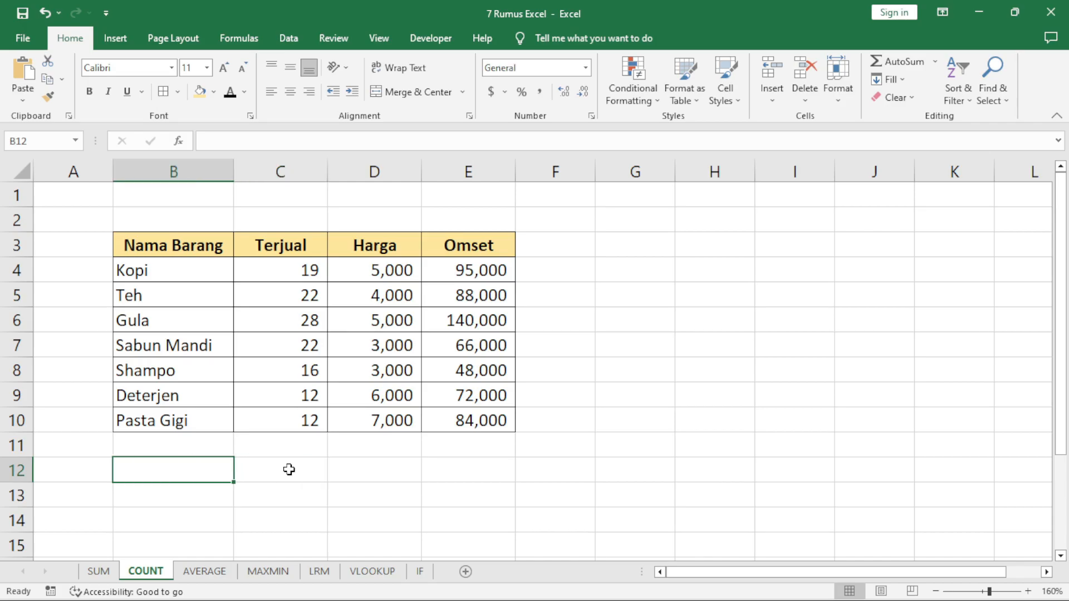
key(Up)
text(=co)
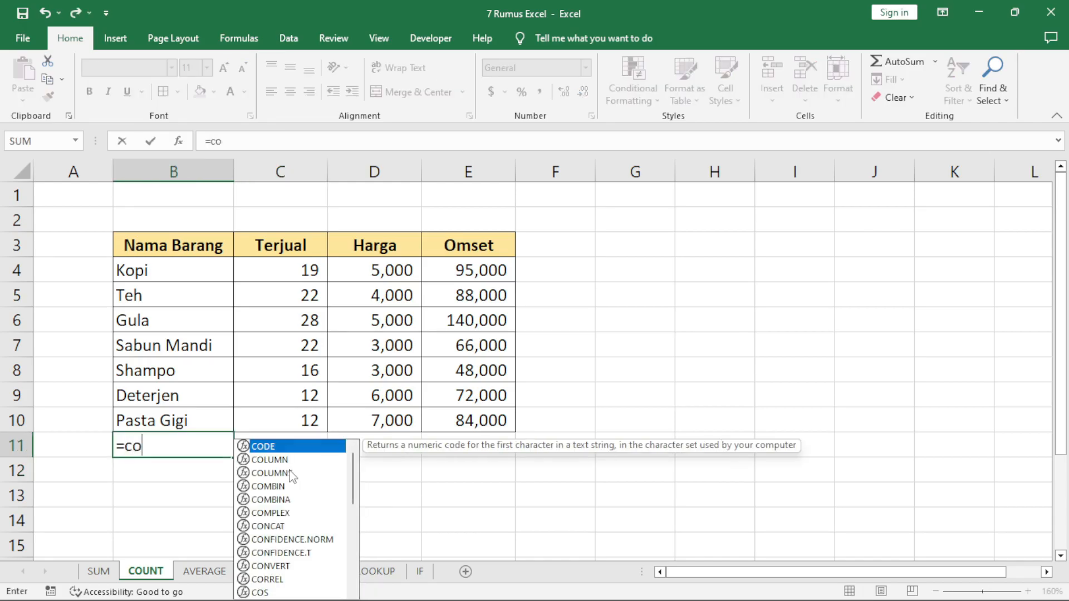
text(unta()
drag(181, 265, 181, 415)
text())
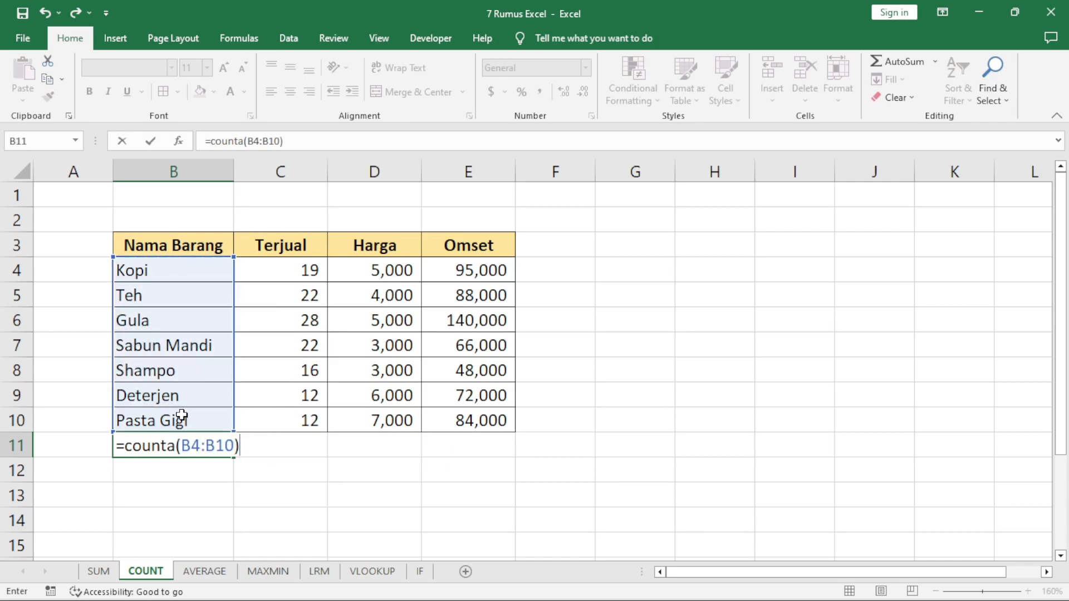
key(Return)
click(218, 447)
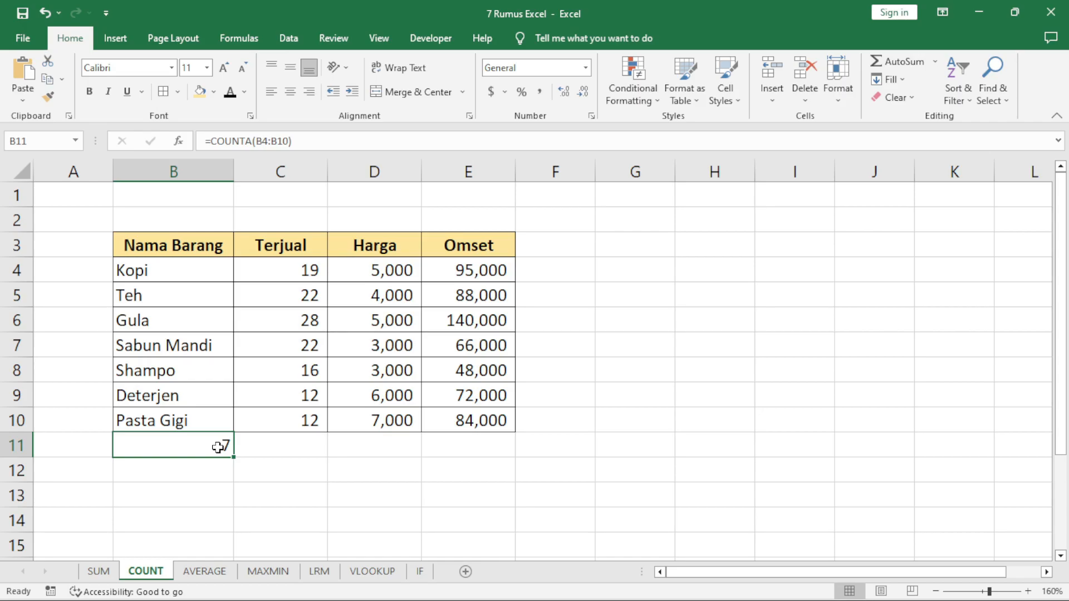
Replace the item name Sabun Mandi in B7 with the number 50 to test the COUNTA formula.
click(185, 323)
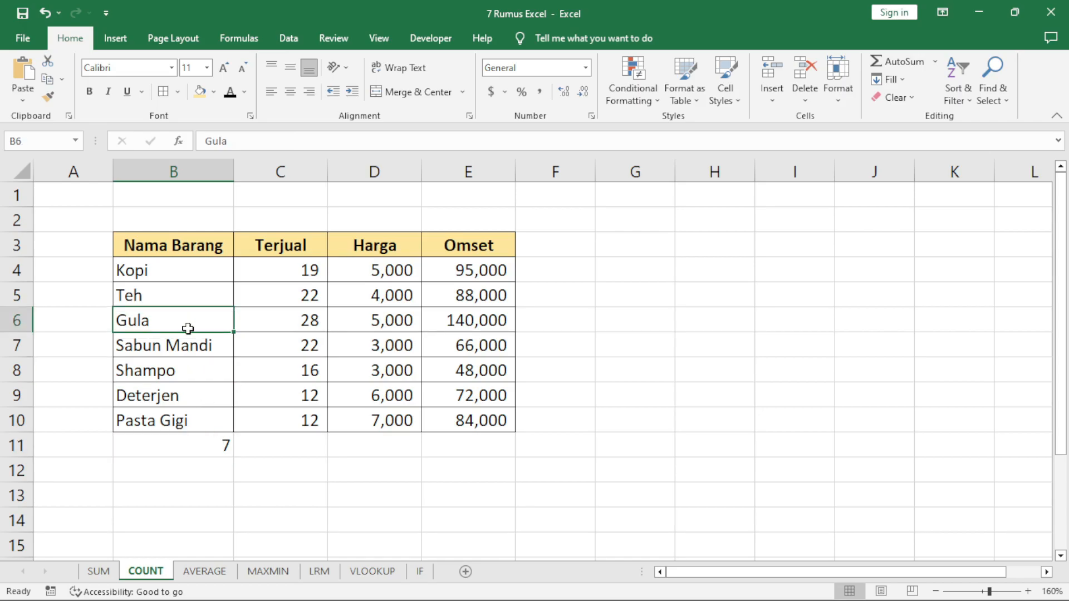
click(201, 371)
click(190, 340)
text(50)
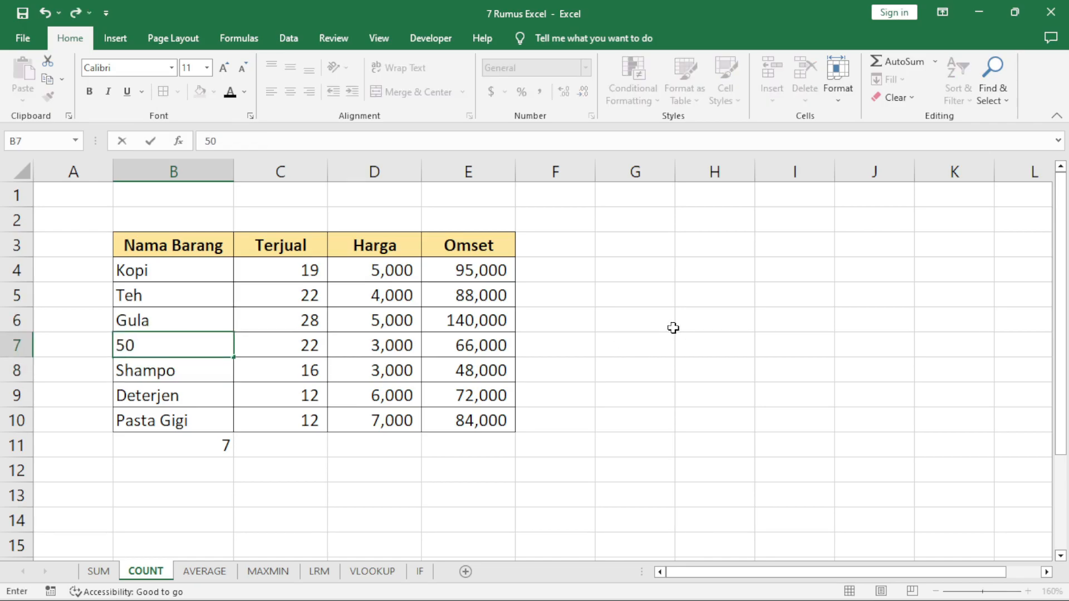
key(Return)
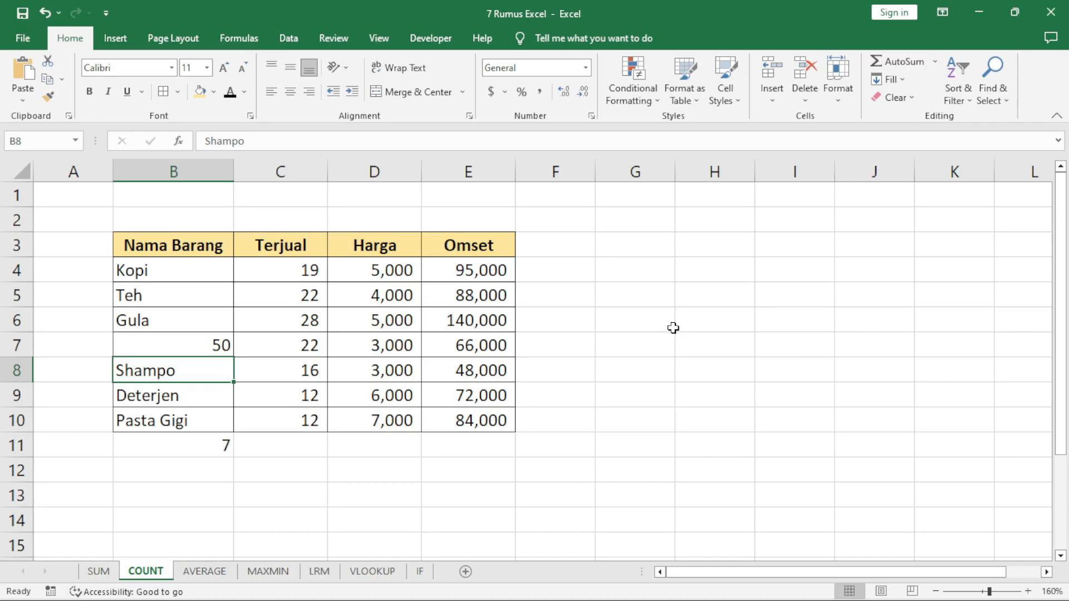
Clear the item name Deterjen in B9 and check the COUNTA result in B11.
key(Down)
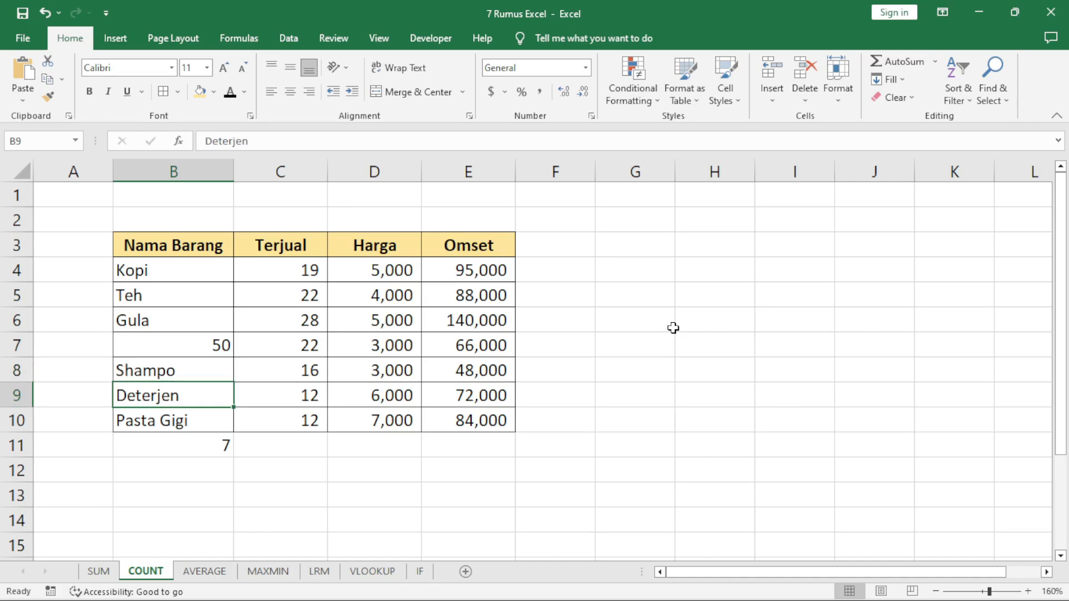
key(Delete)
click(220, 487)
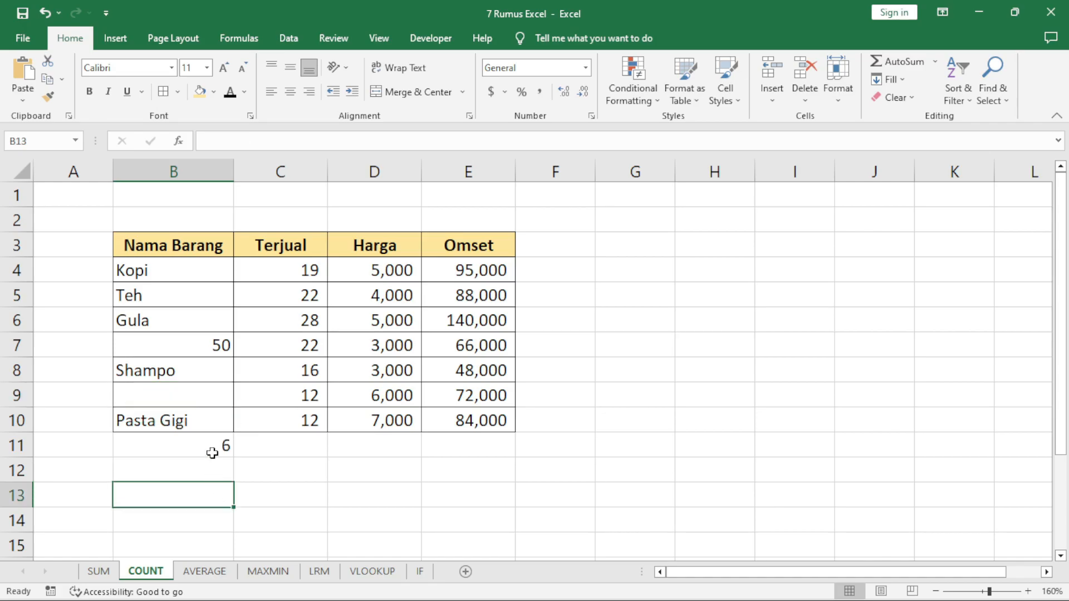
click(212, 452)
Count the blank Nama Barang cells in B12 with the formula =COUNTBLANK(B4:B10).
click(212, 486)
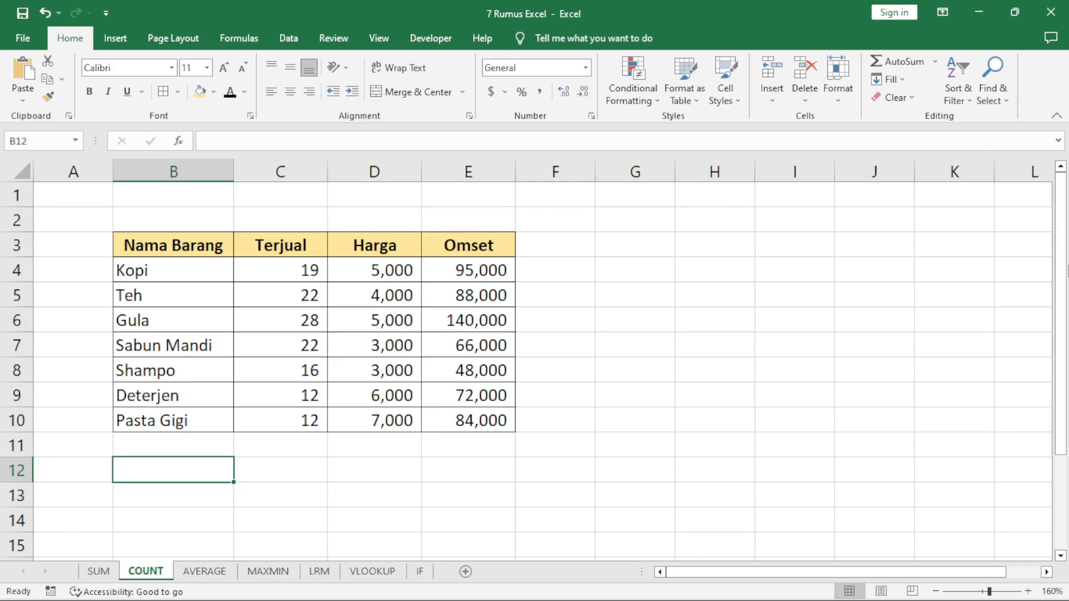
text(=cou)
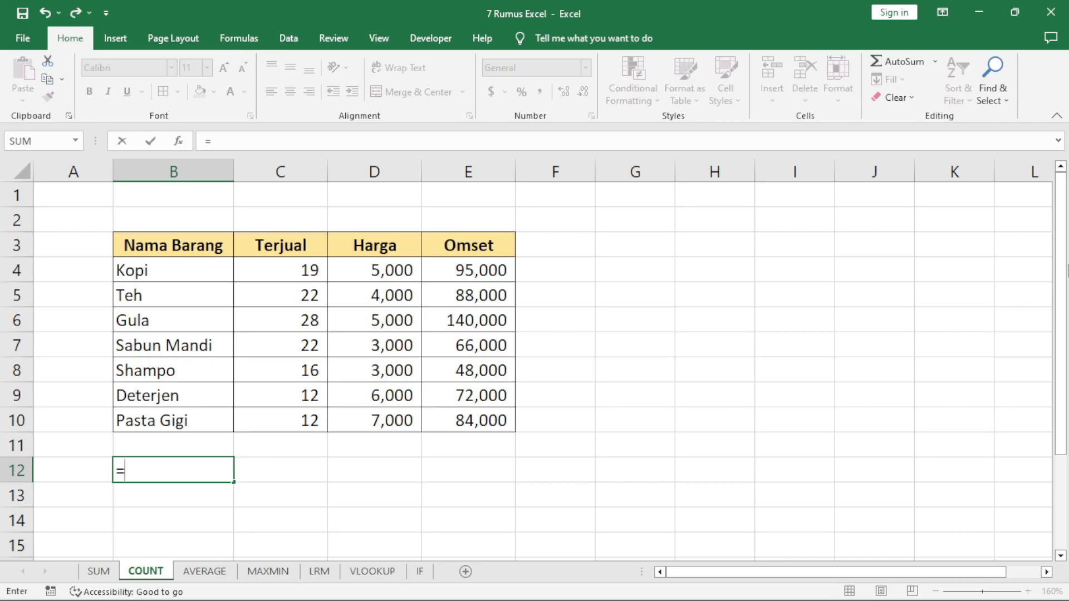
text(lank()
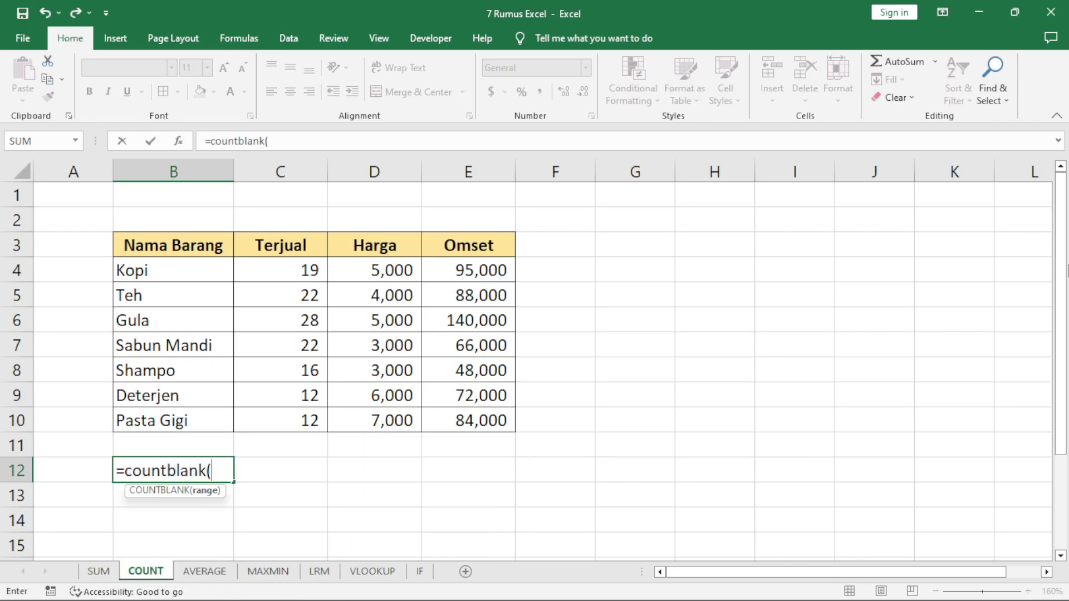
click(264, 272)
drag(199, 269, 201, 421)
text())
key(Return)
key(Up)
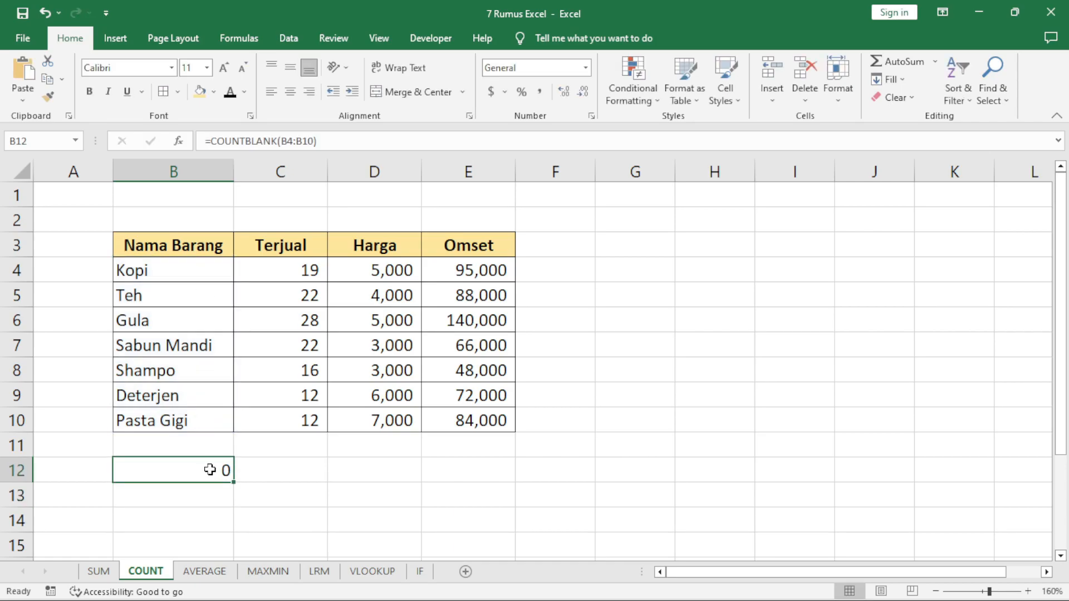
Clear the item names Sabun Mandi (B7) and Kopi (B4), checking the COUNTBLANK result in B12.
click(196, 356)
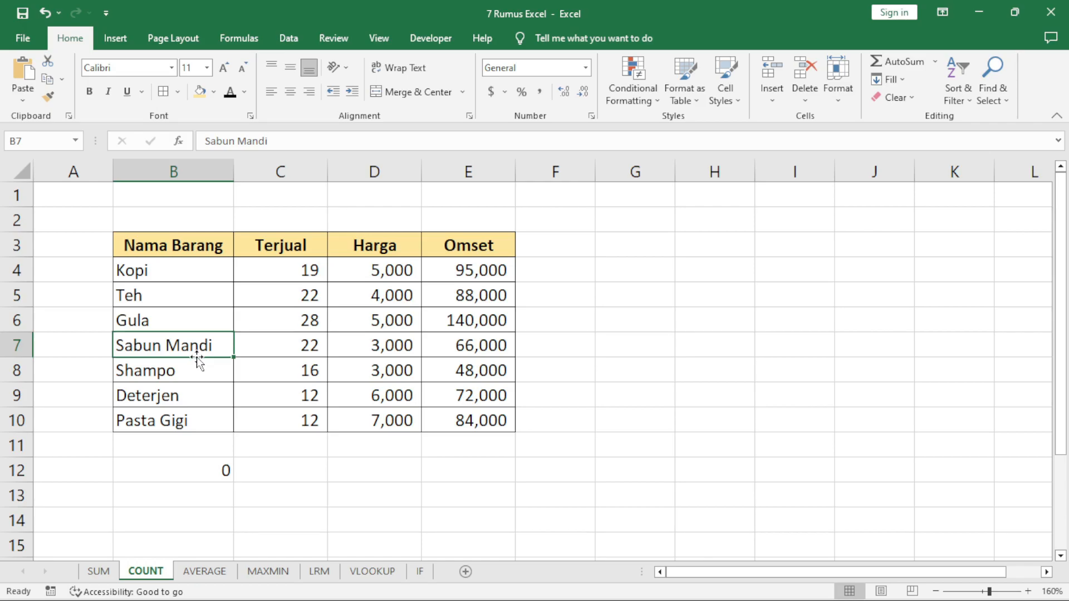
key(Delete)
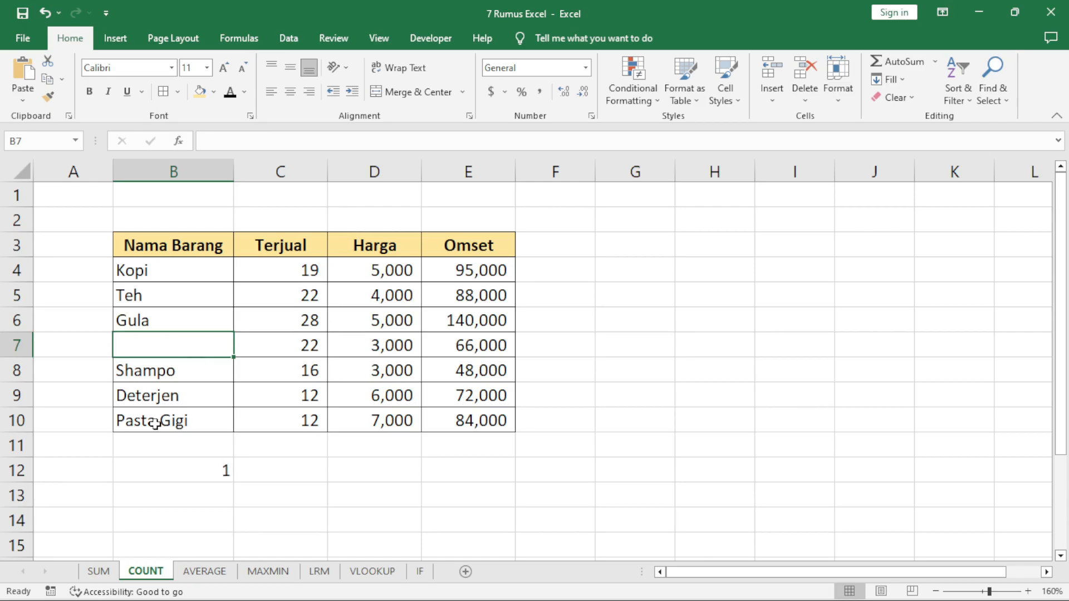
click(174, 470)
click(161, 370)
click(159, 272)
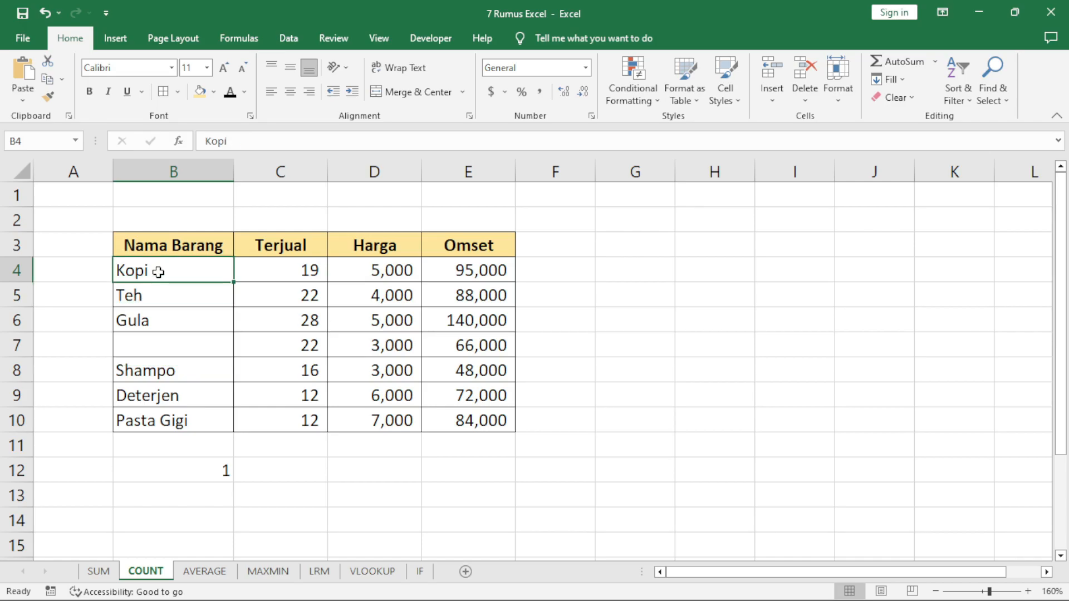
key(Delete)
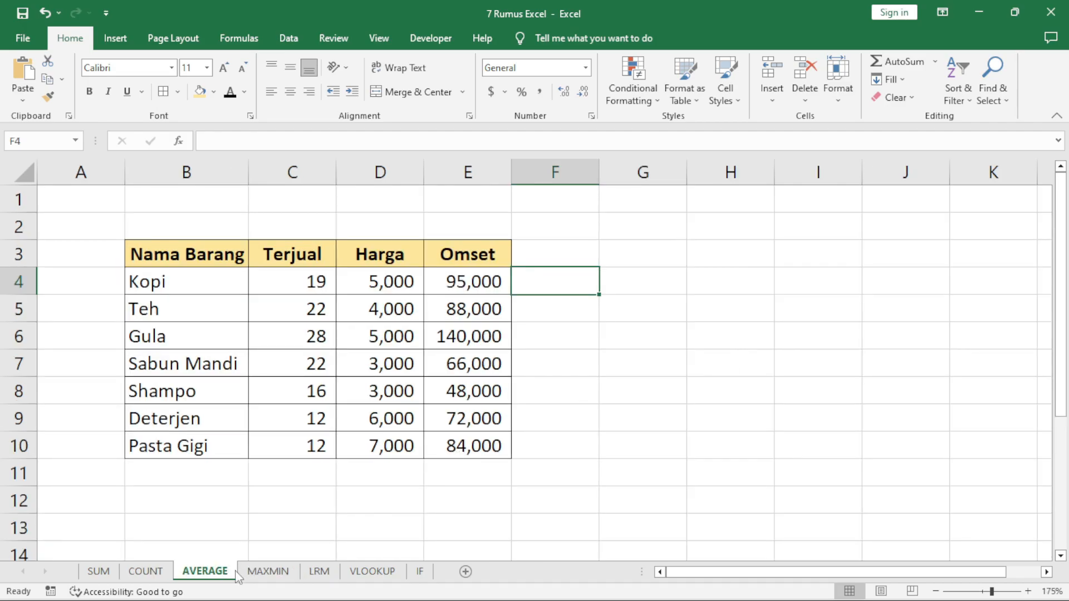
On the AVERAGE sheet, calculate the average Harga in D11 with the formula =AVERAGE(D4:D10).
click(295, 528)
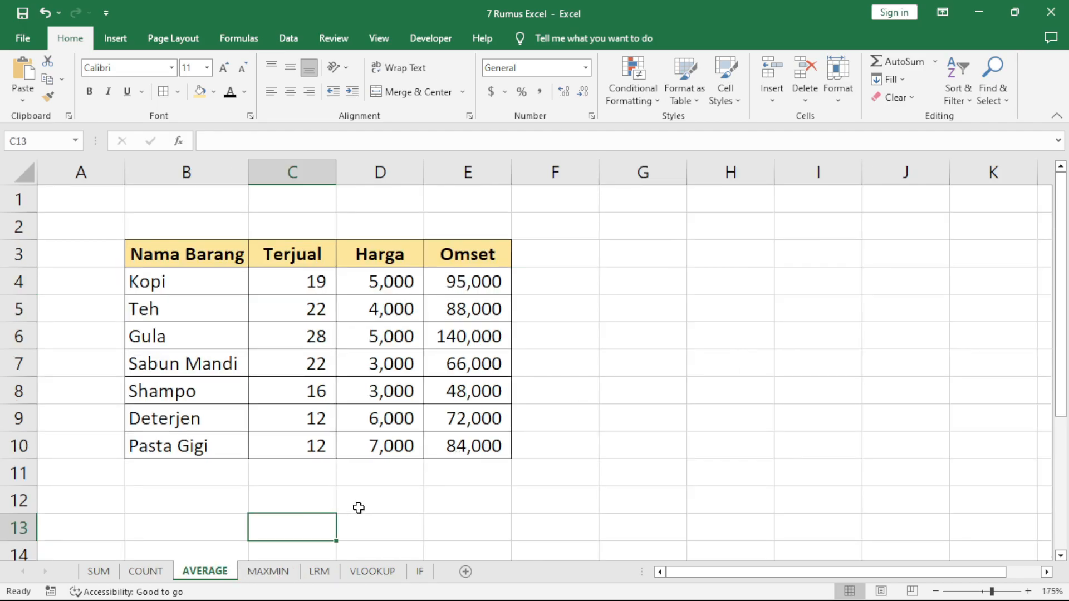
click(393, 505)
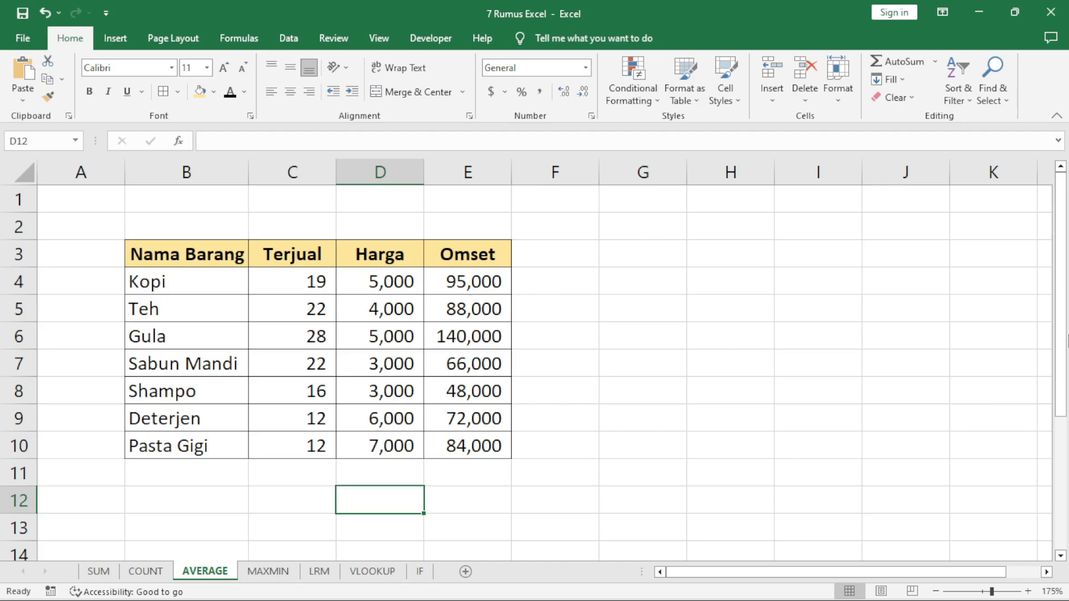
key(Up)
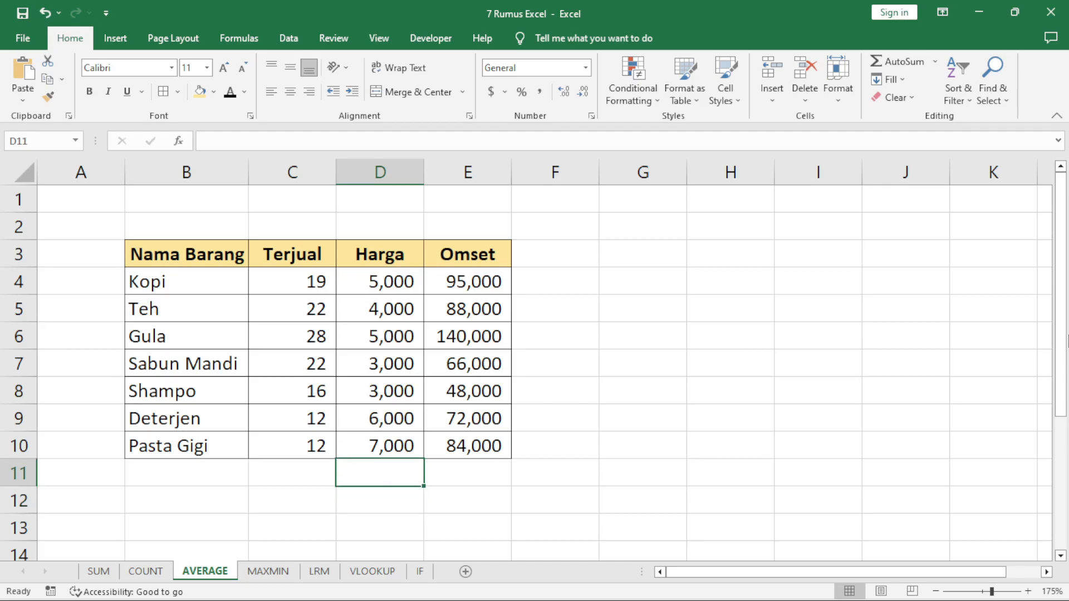
text(=ave)
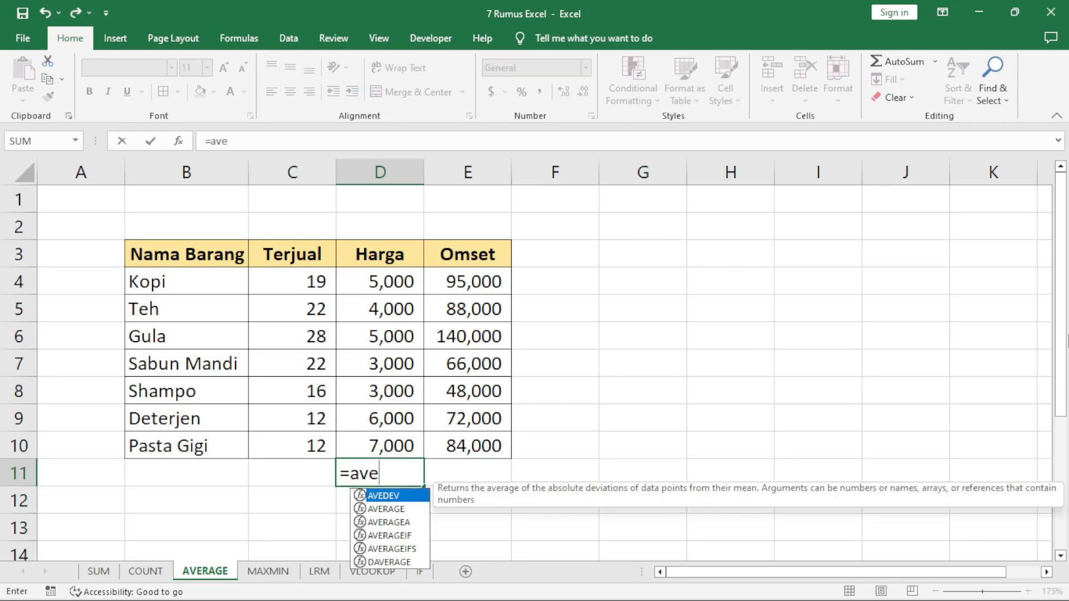
text(rage()
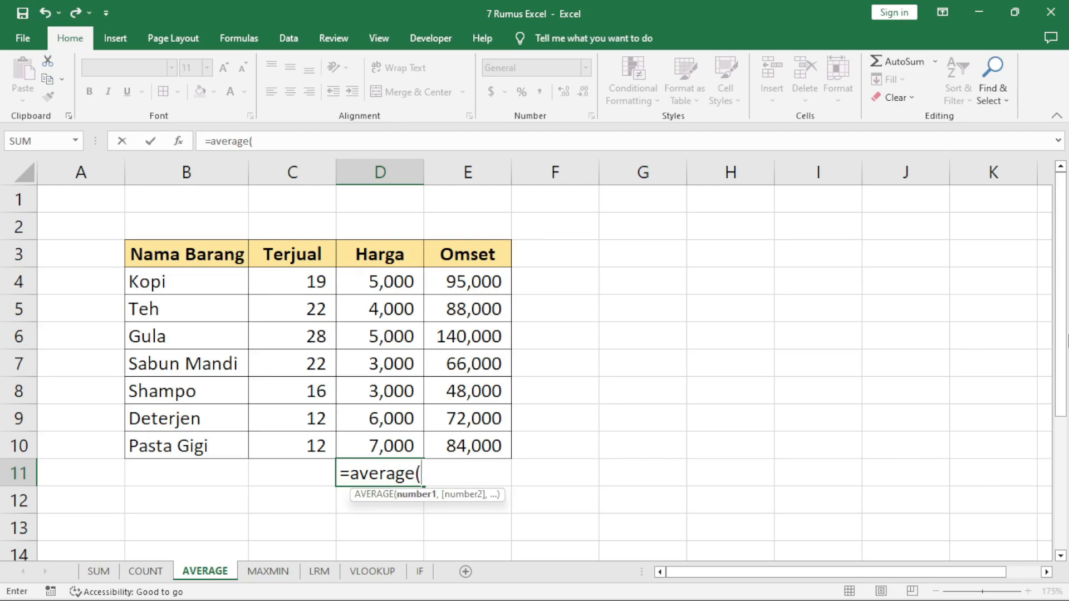
drag(396, 282, 401, 442)
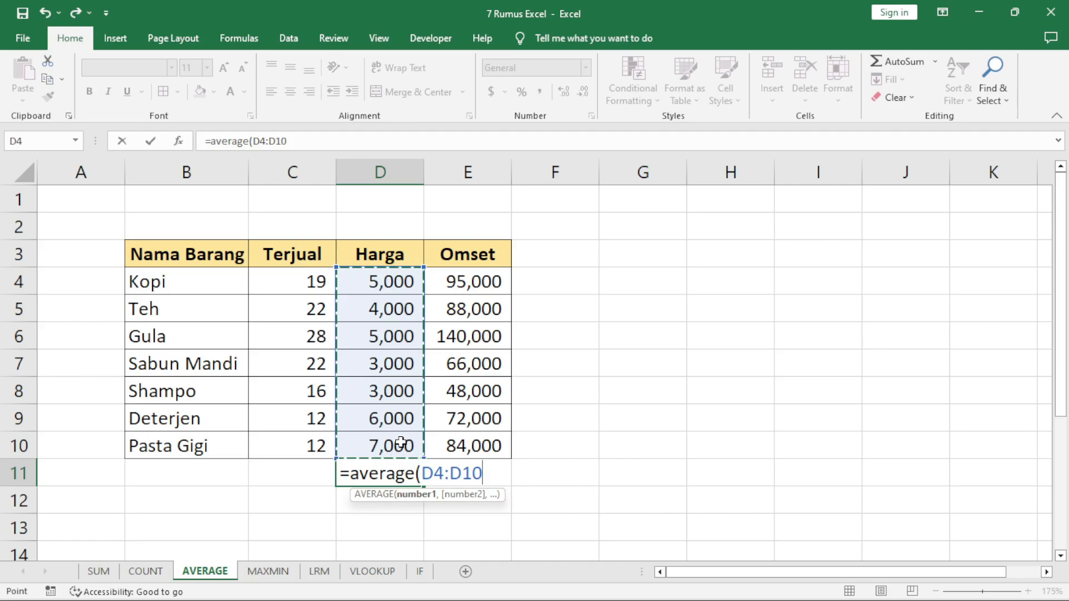
text())
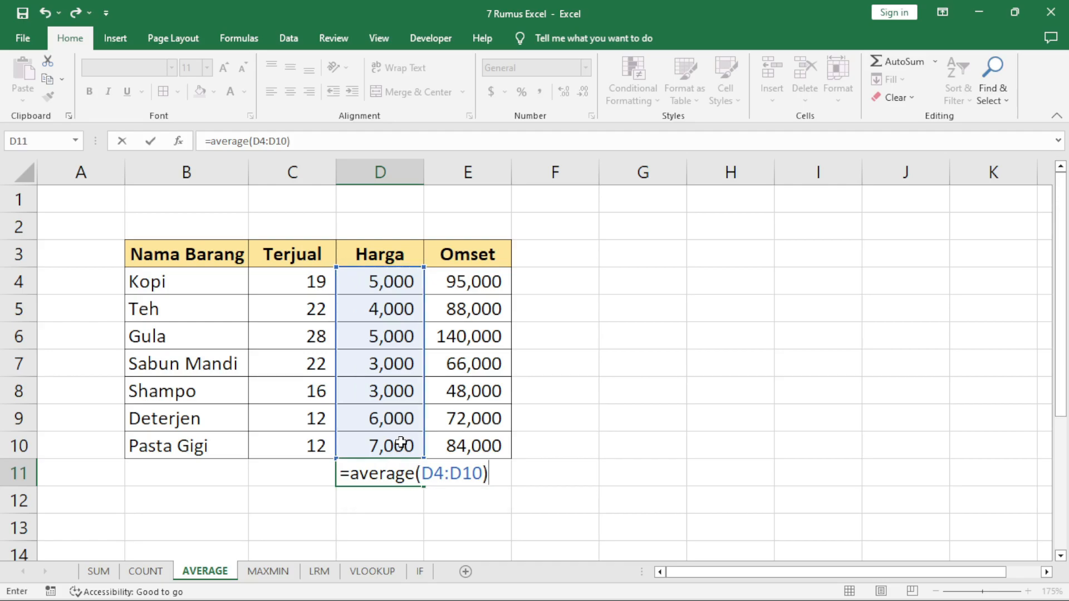
key(Return)
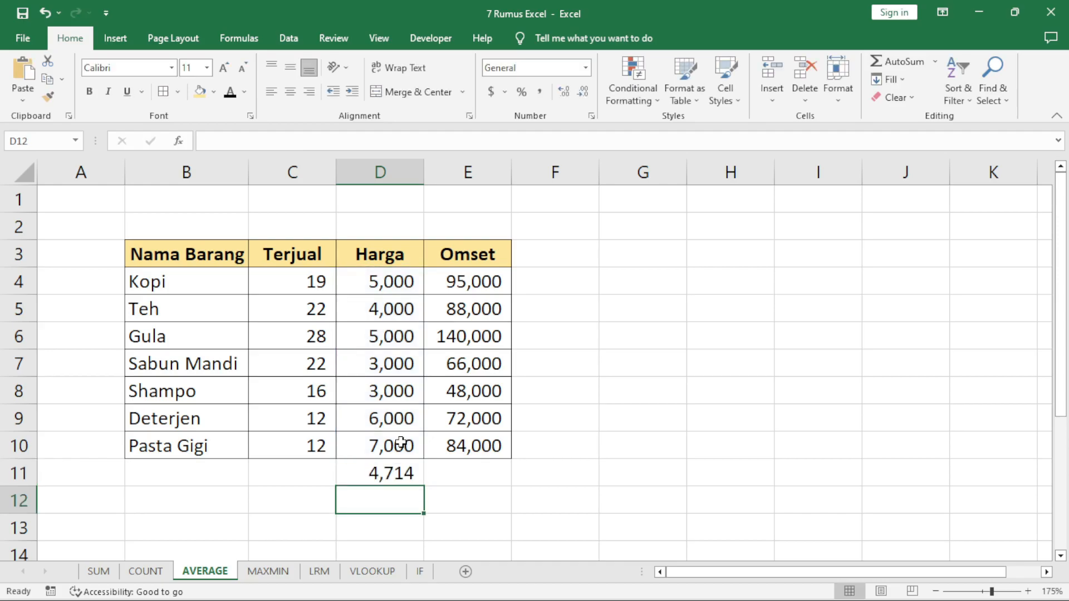
Fill the Harga average formula from D11 into the cells below Omset (E11) and Terjual (C11), checking the copied ranges.
click(390, 472)
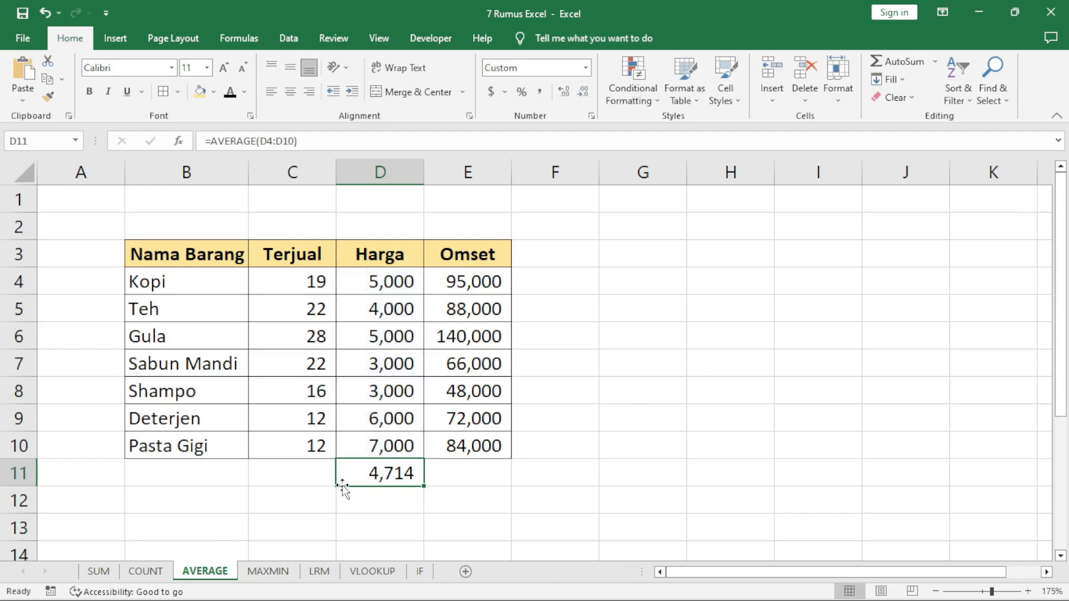
drag(424, 486, 483, 473)
click(450, 478)
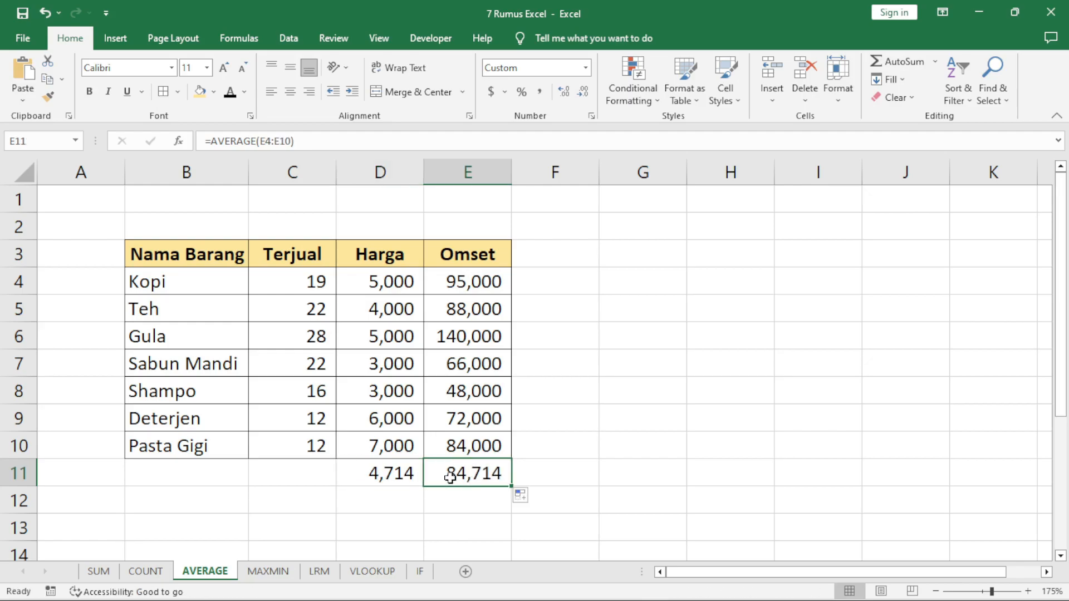
click(397, 474)
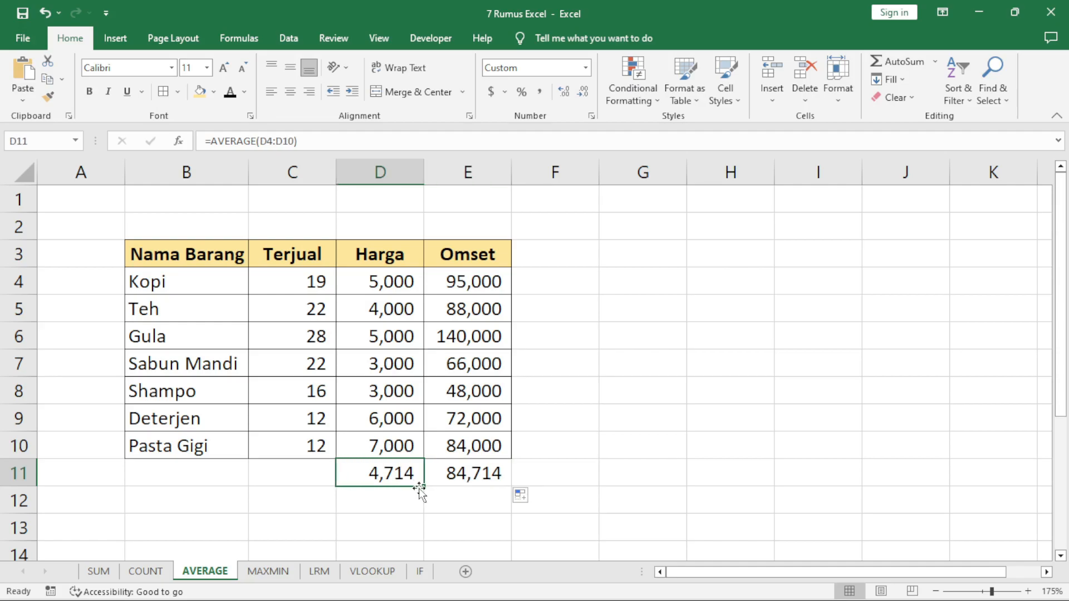
drag(426, 488, 295, 474)
click(295, 474)
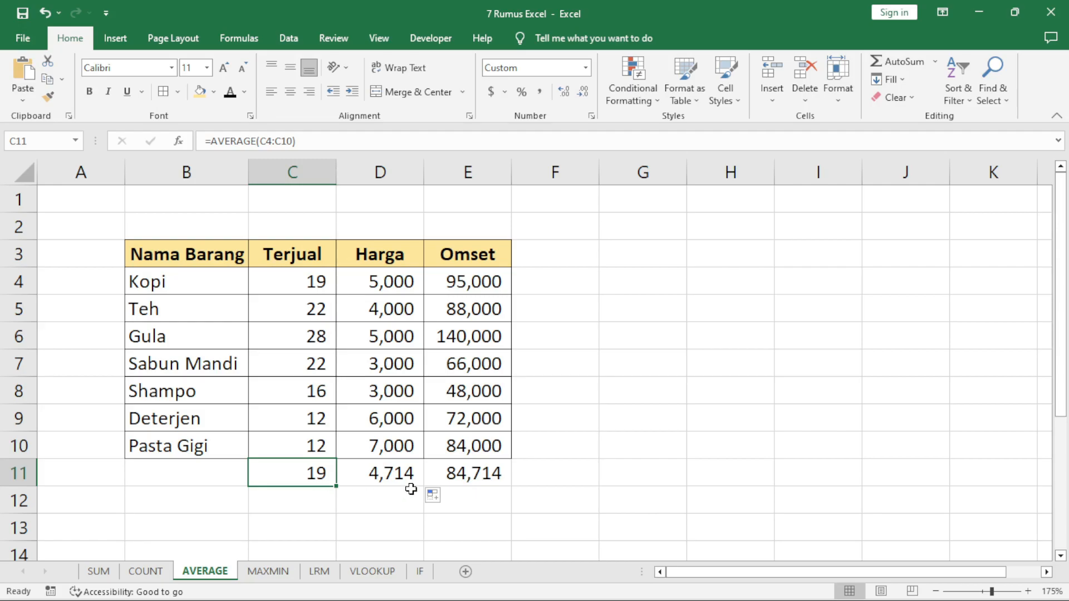
click(627, 445)
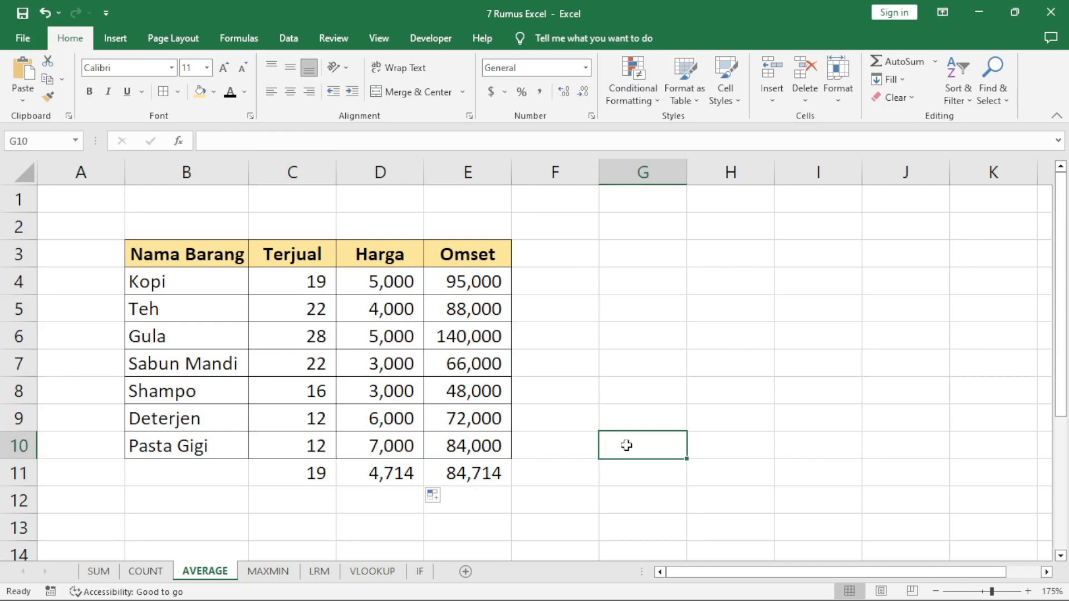
Switch to the MAXMIN sheet.
click(269, 572)
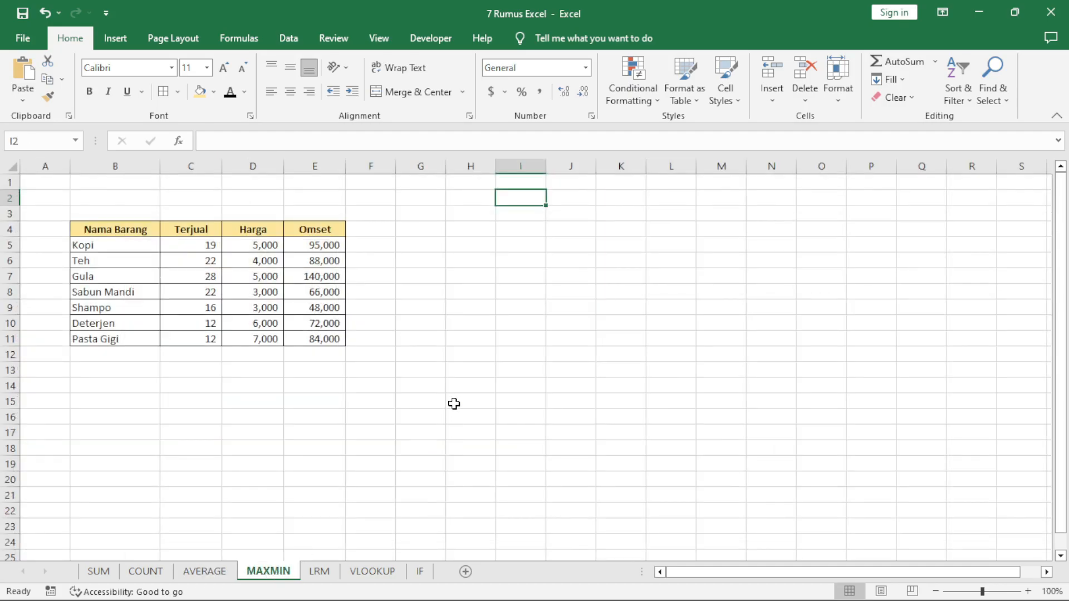
Add the labels Harga Maksimal in G5 and Harga Minimal in G6 beside the sales table.
ctrl+scroll(454, 399, up, 4)
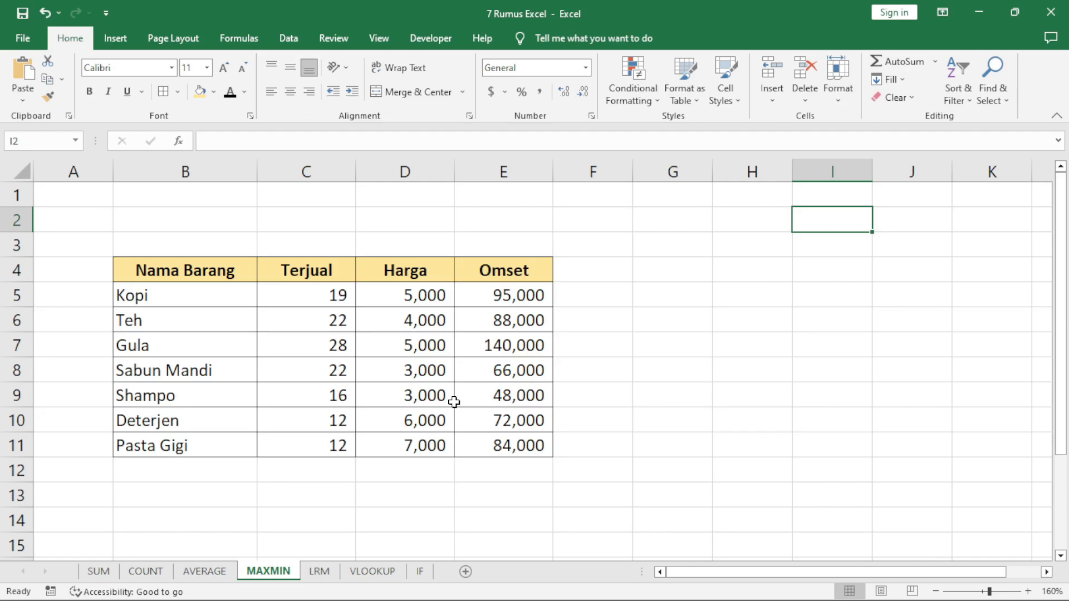
click(637, 298)
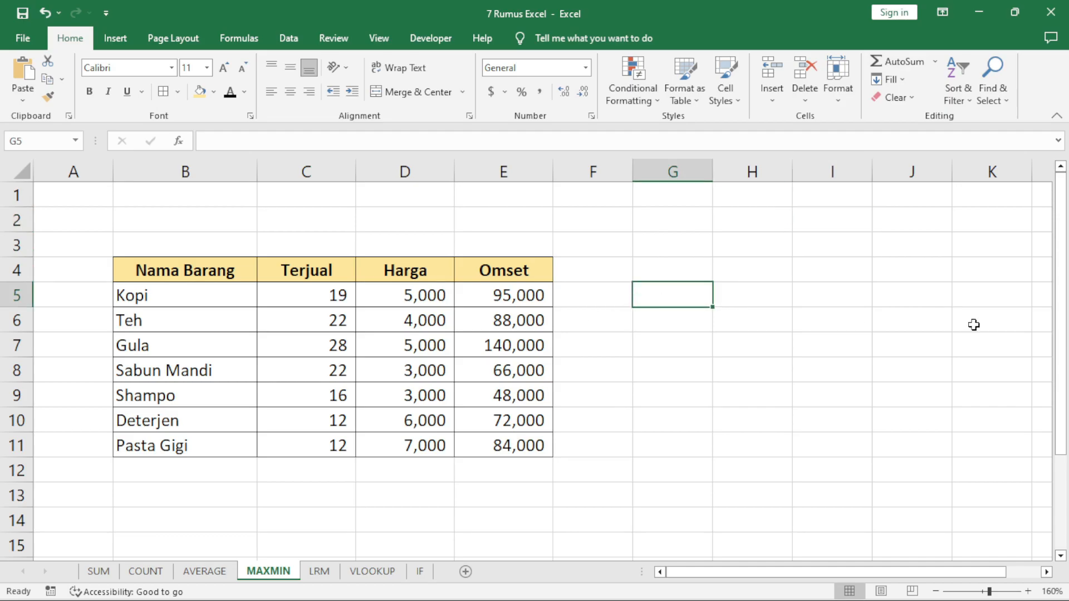
key(Down)
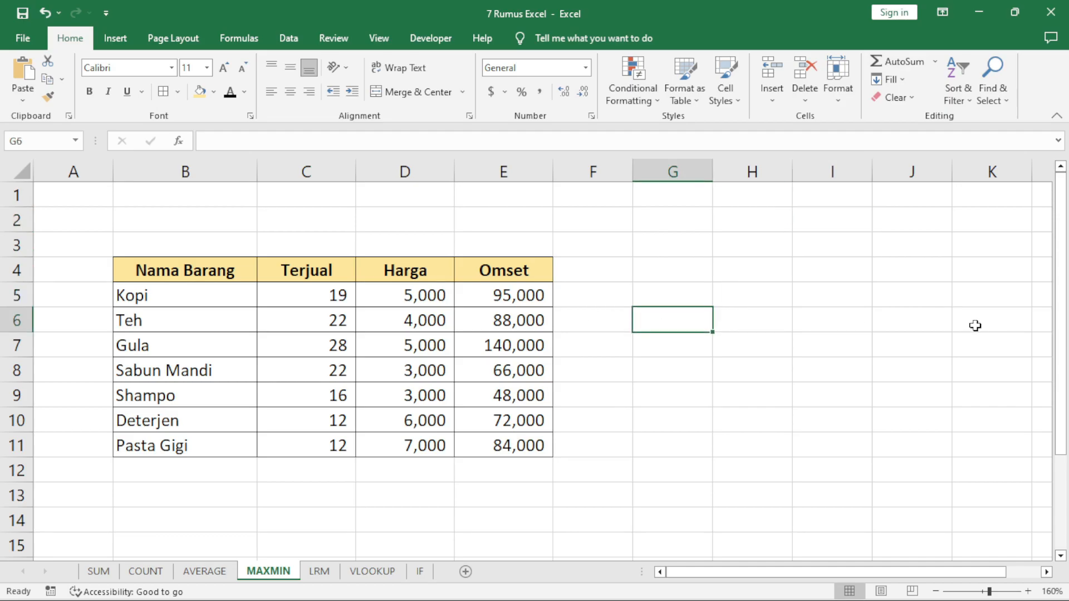
key(Up)
text(Harta)
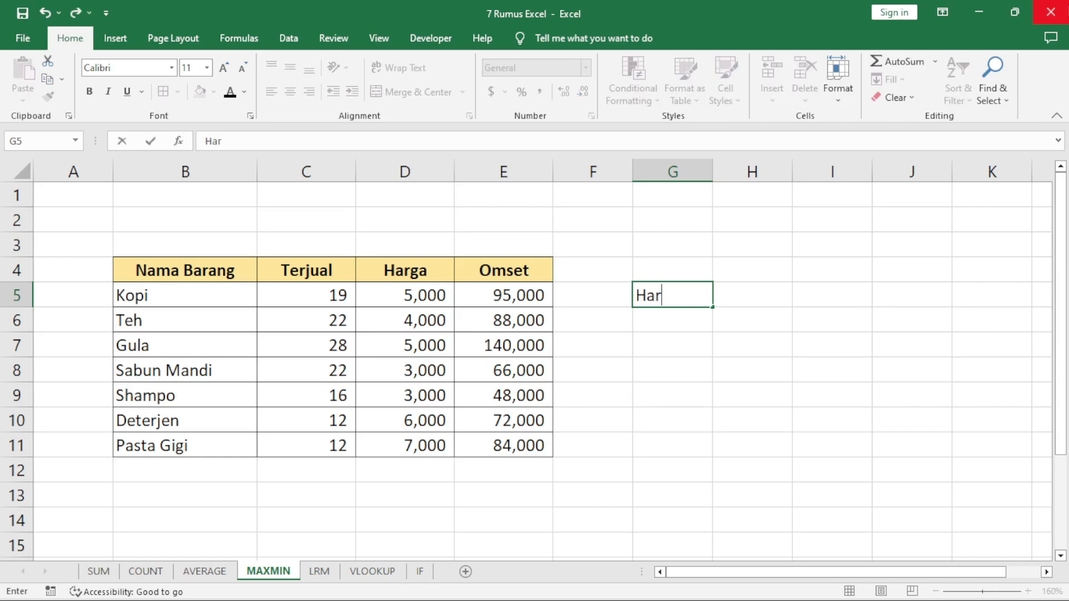
key(BackSpace)
key(BackSpace)
text(ga Maksimal)
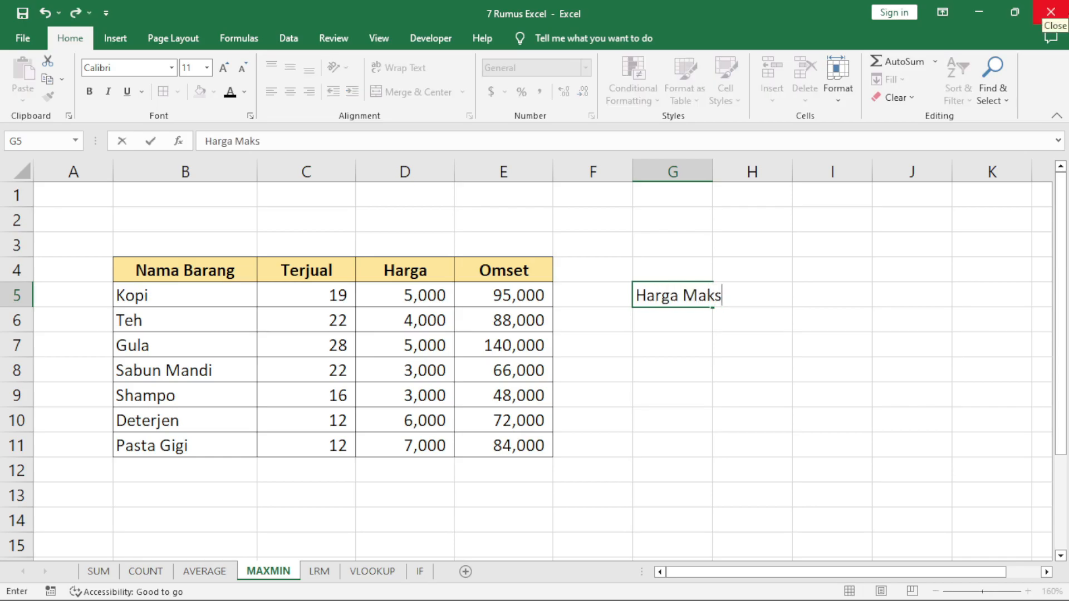
key(Return)
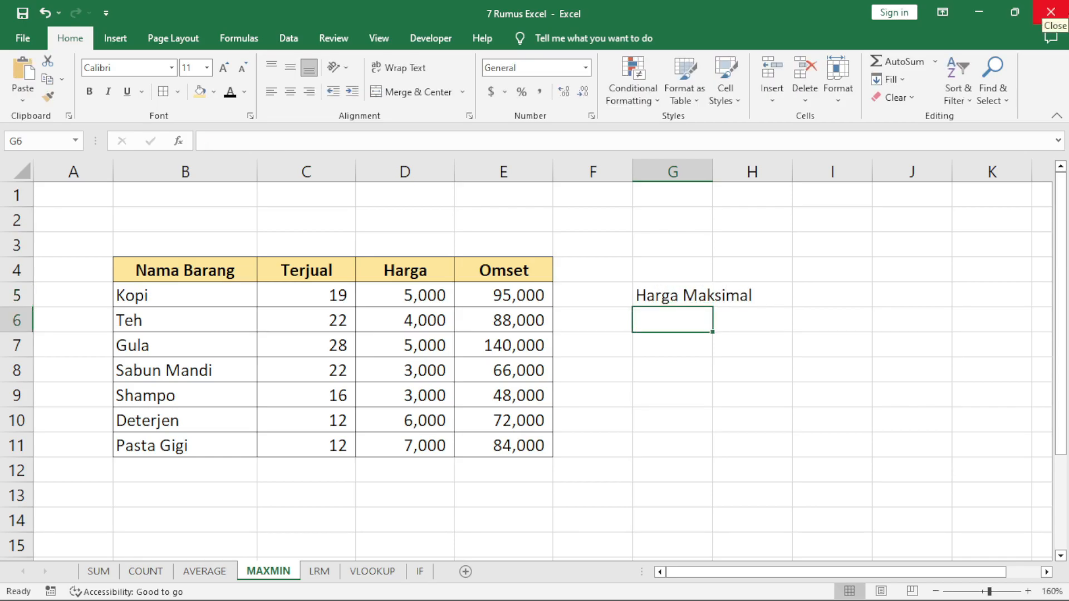
text(Harga Minimal)
key(Return)
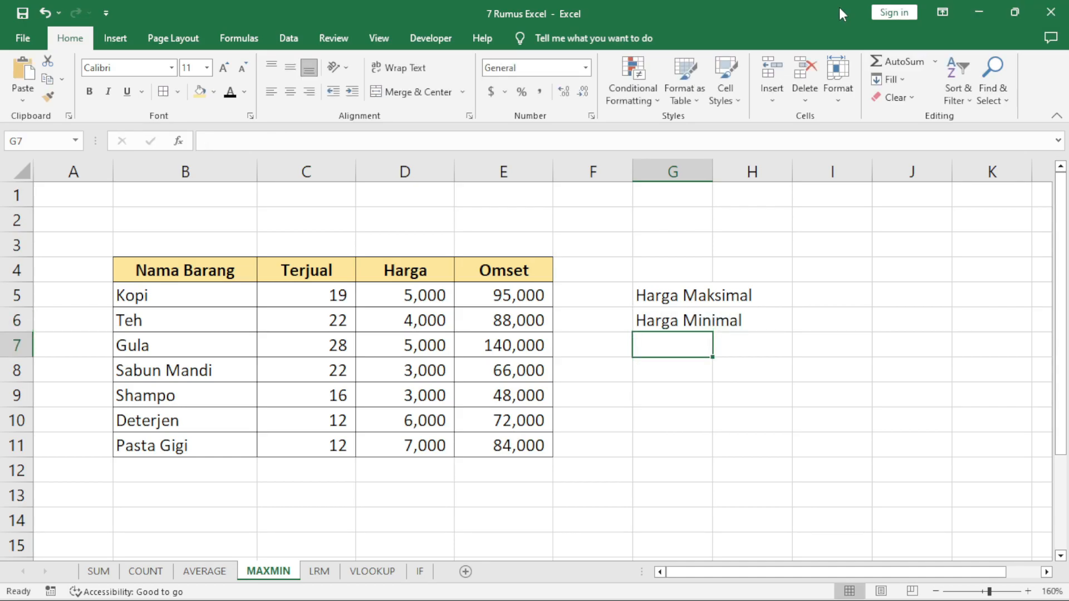
Calculate the highest Harga in I5 with the formula =MAX(D5:D11).
click(844, 299)
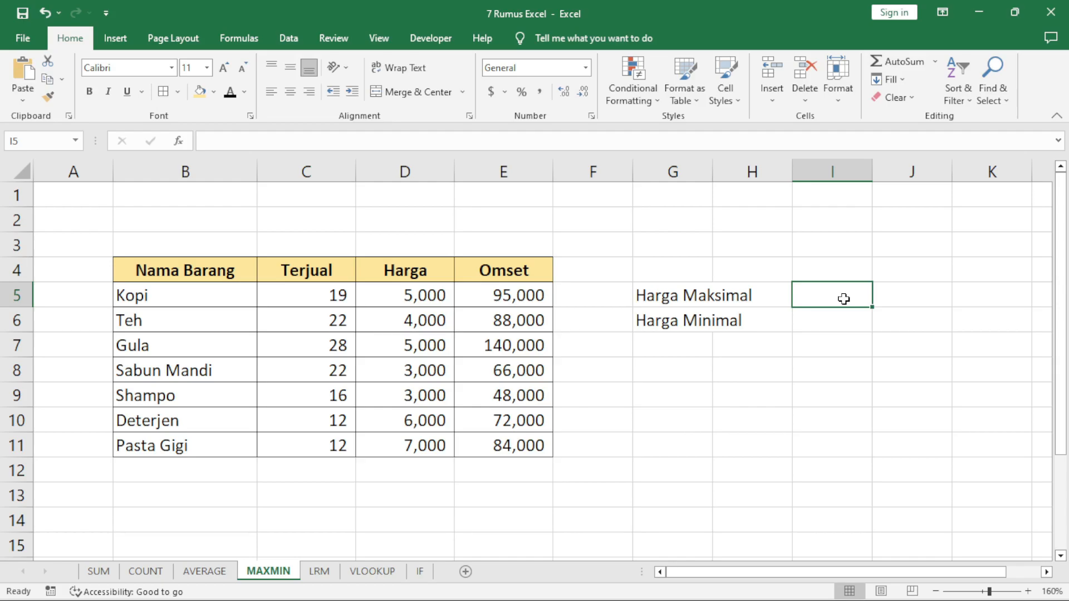
text(=)
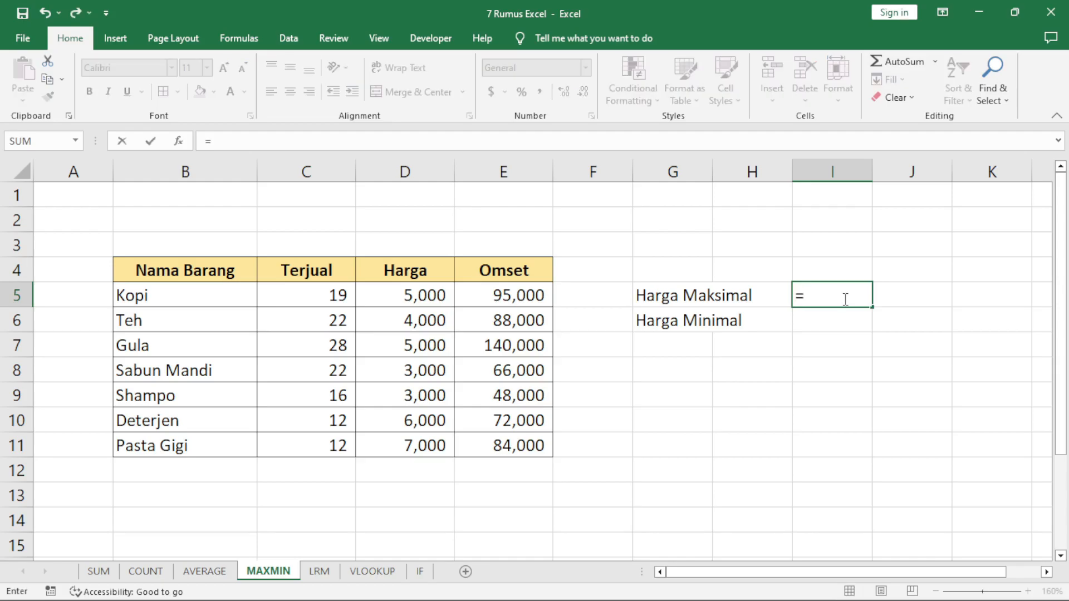
text(max()
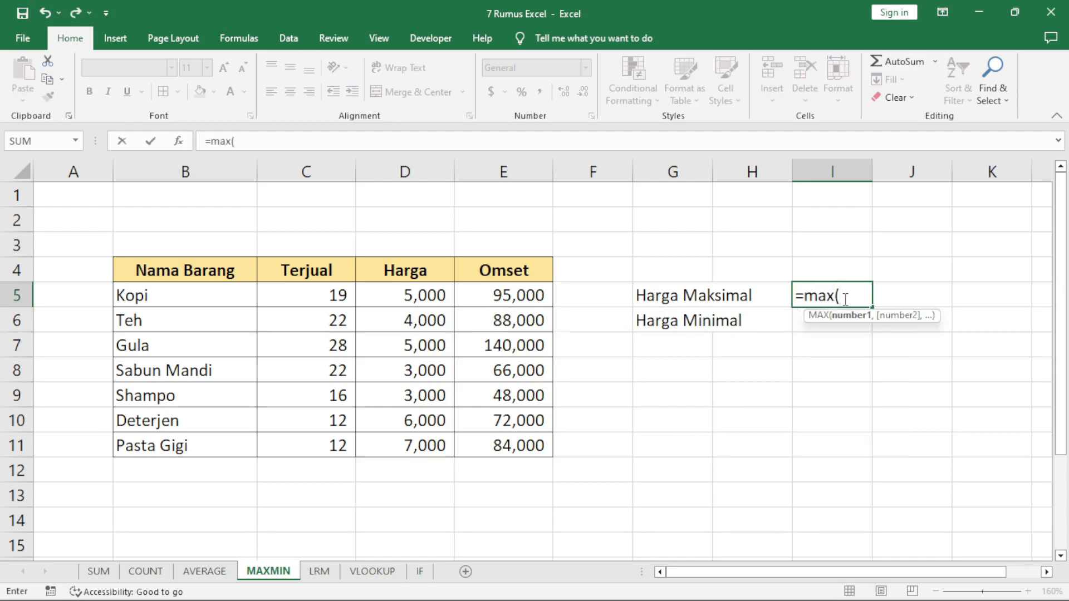
drag(433, 292, 433, 458)
text())
key(ctrl+Return)
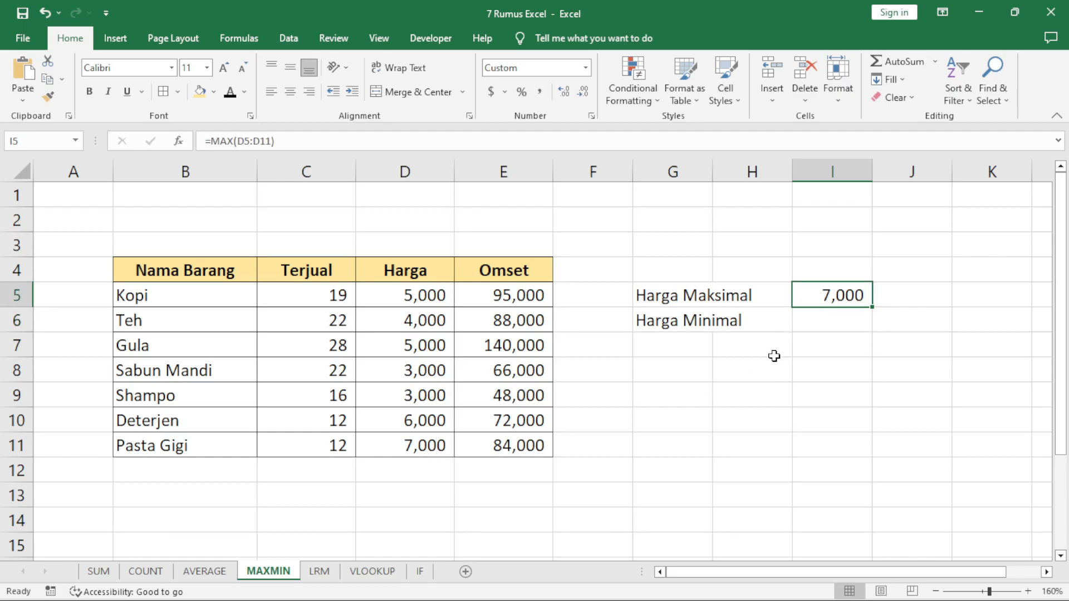
click(852, 325)
click(851, 298)
click(856, 349)
click(852, 299)
Calculate the lowest Harga in I6 with =MIN(D5:D11) and check it against the Harga column.
key(Return)
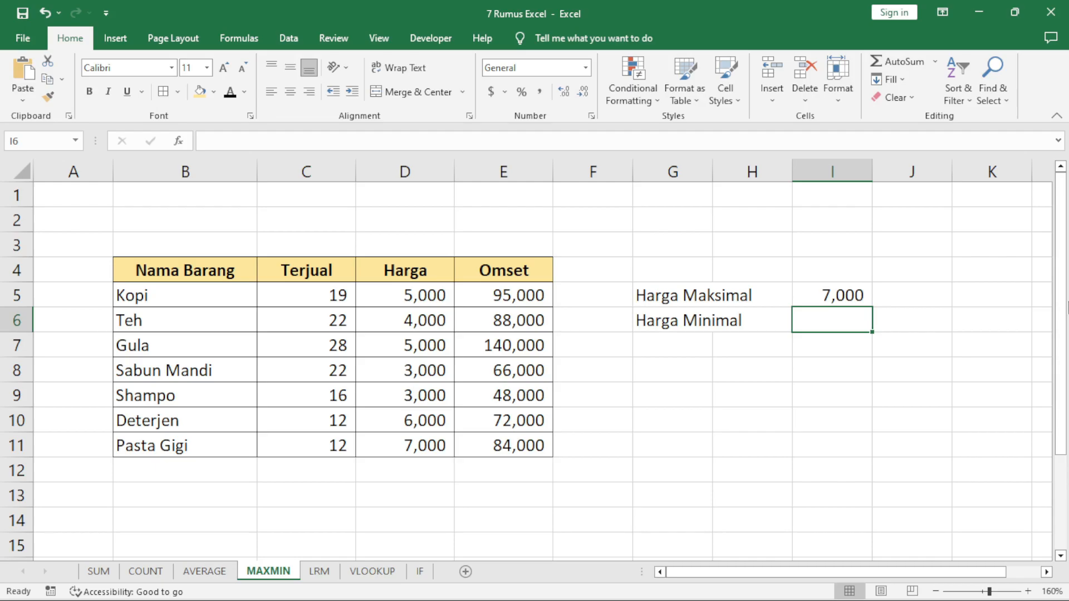
text(=)
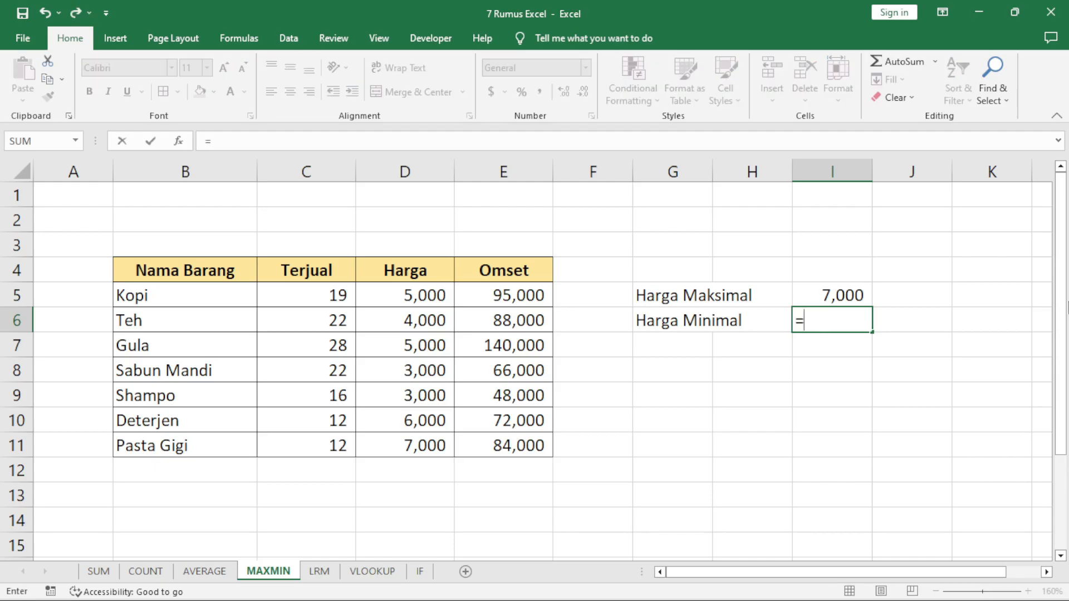
text(min ()
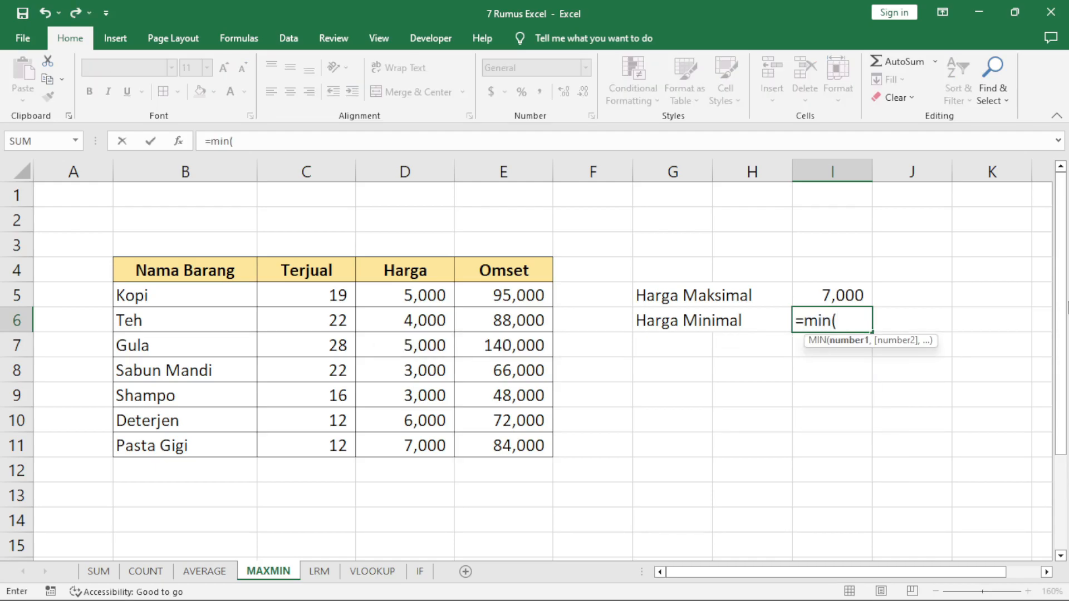
drag(428, 300, 433, 453)
text())
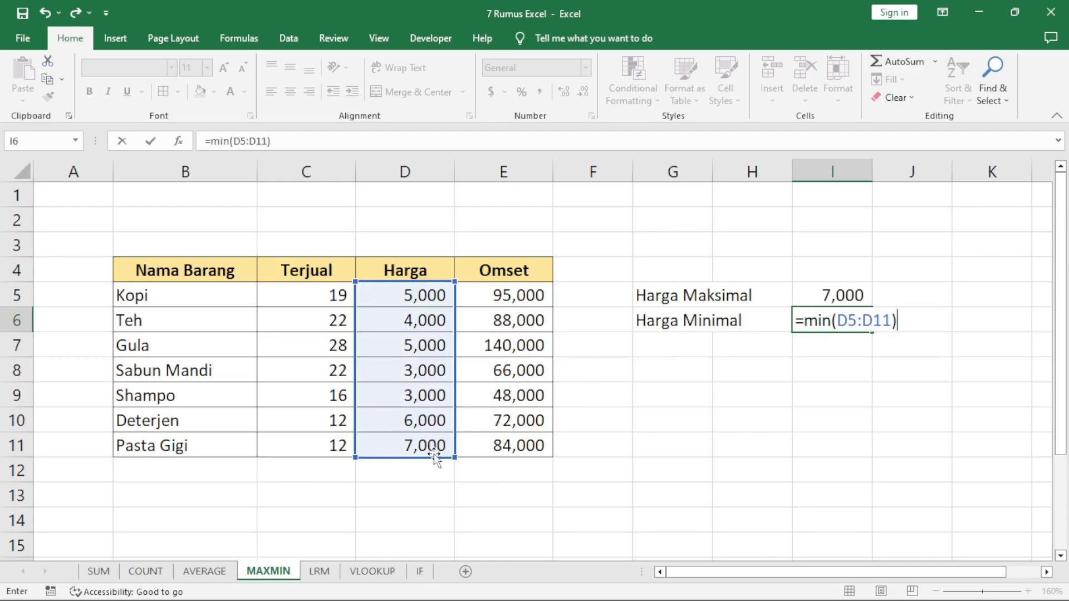
key(Return)
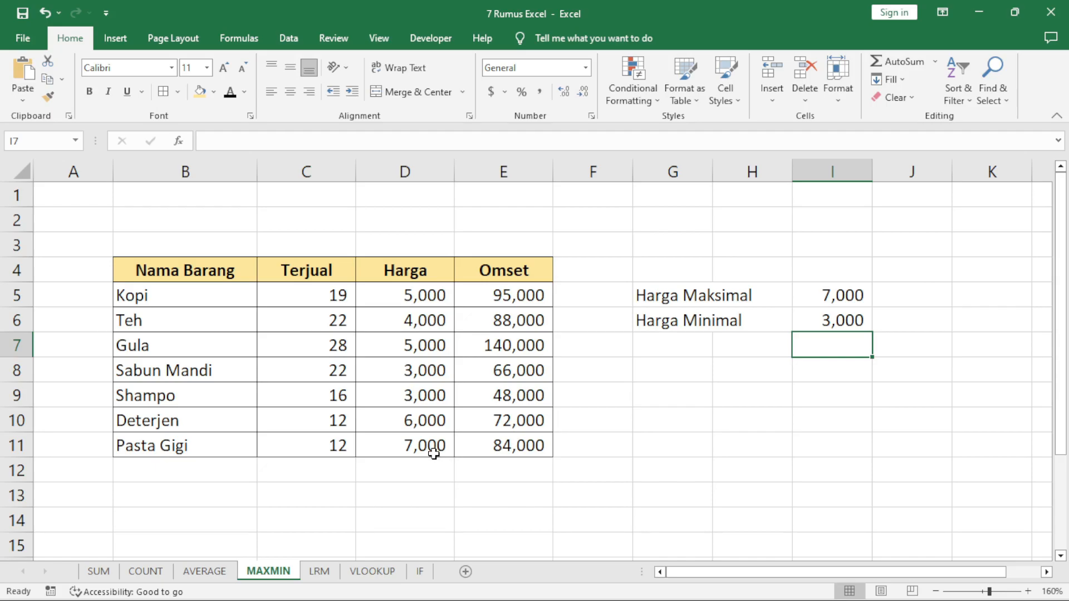
click(799, 321)
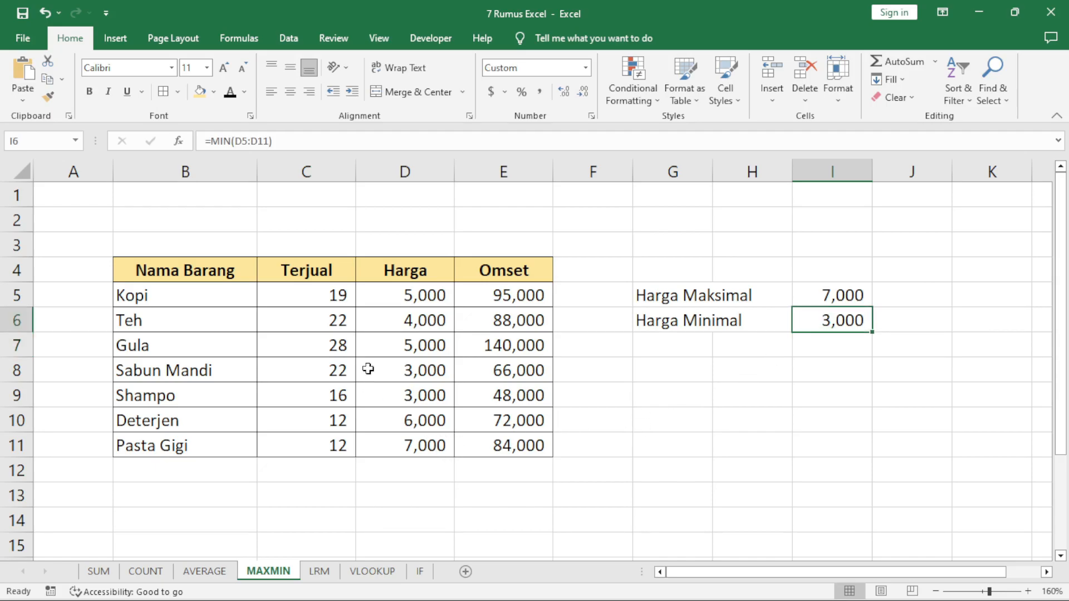
drag(419, 293, 408, 449)
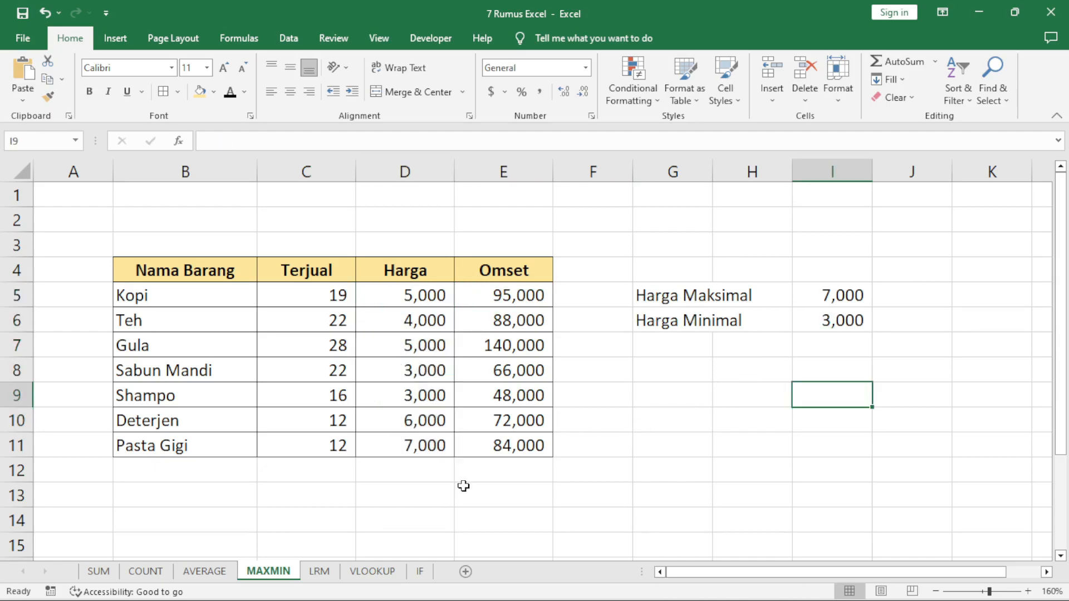
Switch to the LRM sheet and look over the LEFT, RIGHT and MID headings and the cells below them.
click(328, 574)
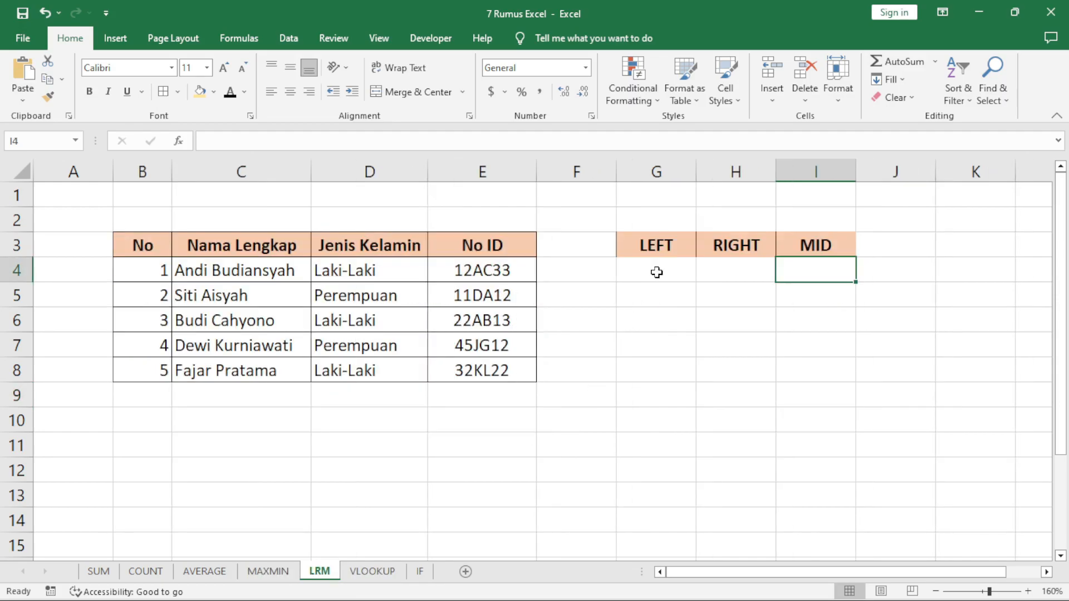
click(666, 247)
click(700, 238)
click(811, 251)
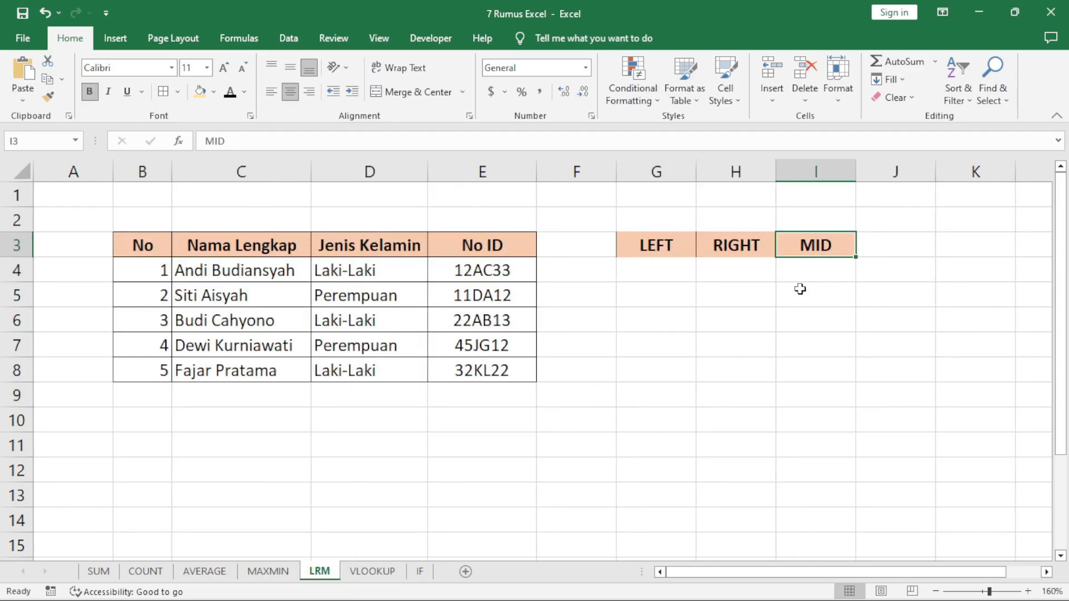
click(677, 268)
click(668, 247)
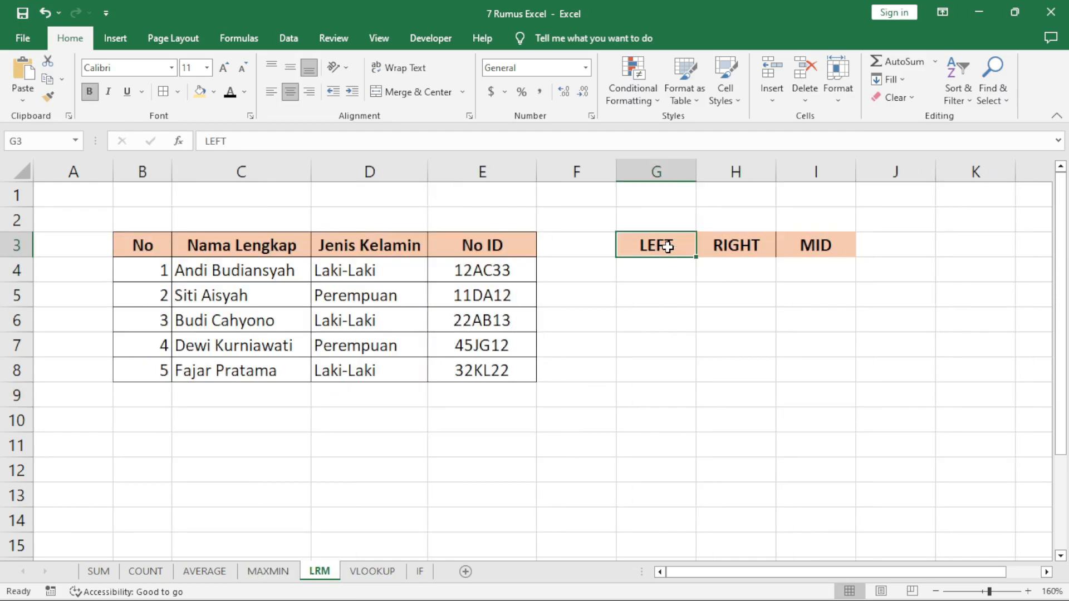
click(740, 244)
click(735, 268)
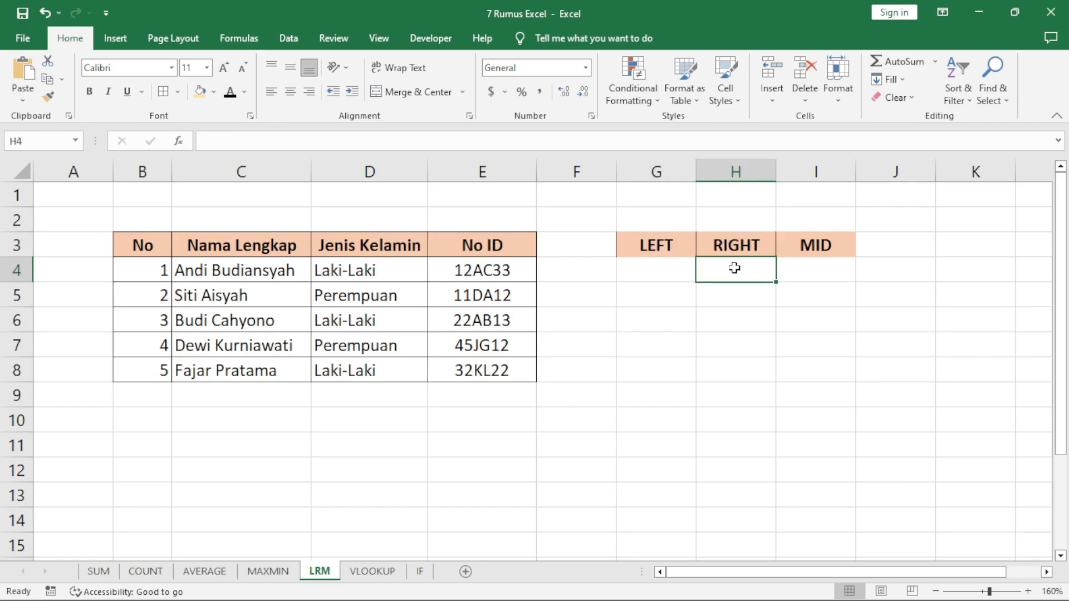
click(807, 245)
click(804, 274)
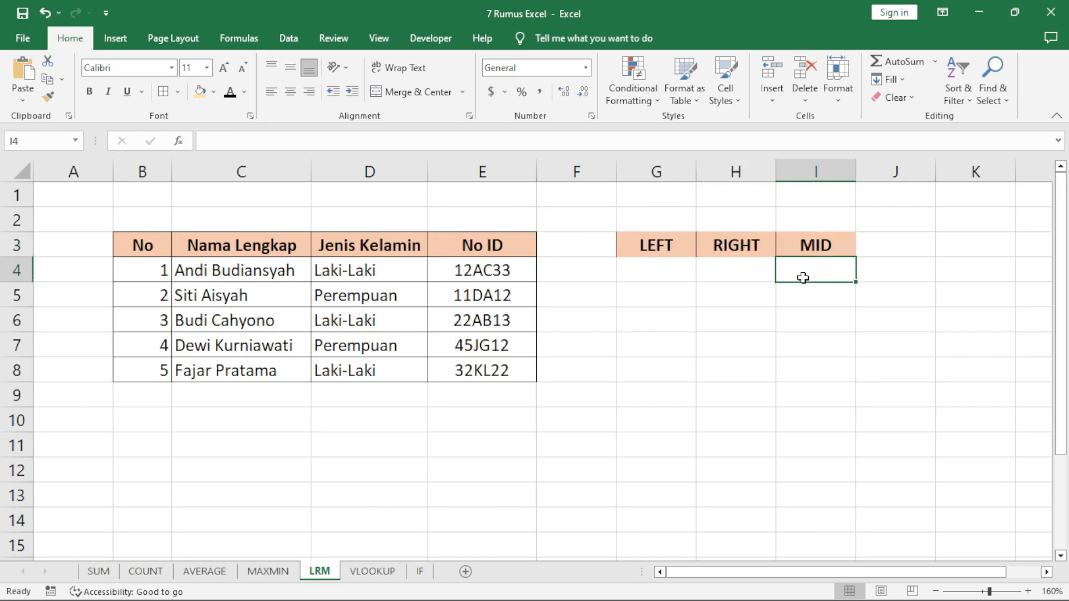
Extract the first two characters of the No ID in E4 into G4 with the formula =LEFT(E4,2).
click(665, 268)
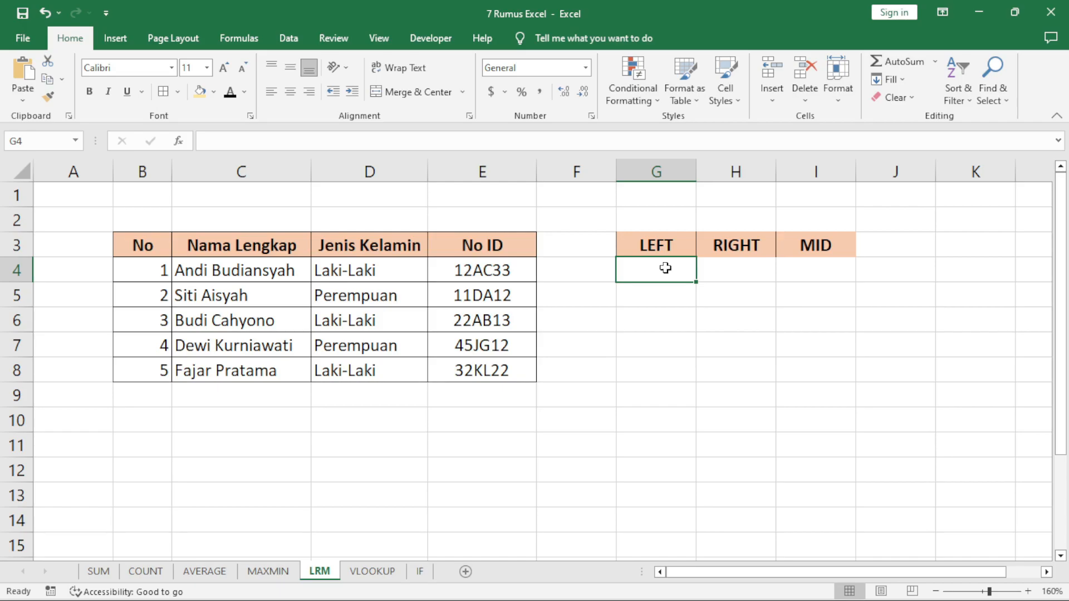
click(455, 262)
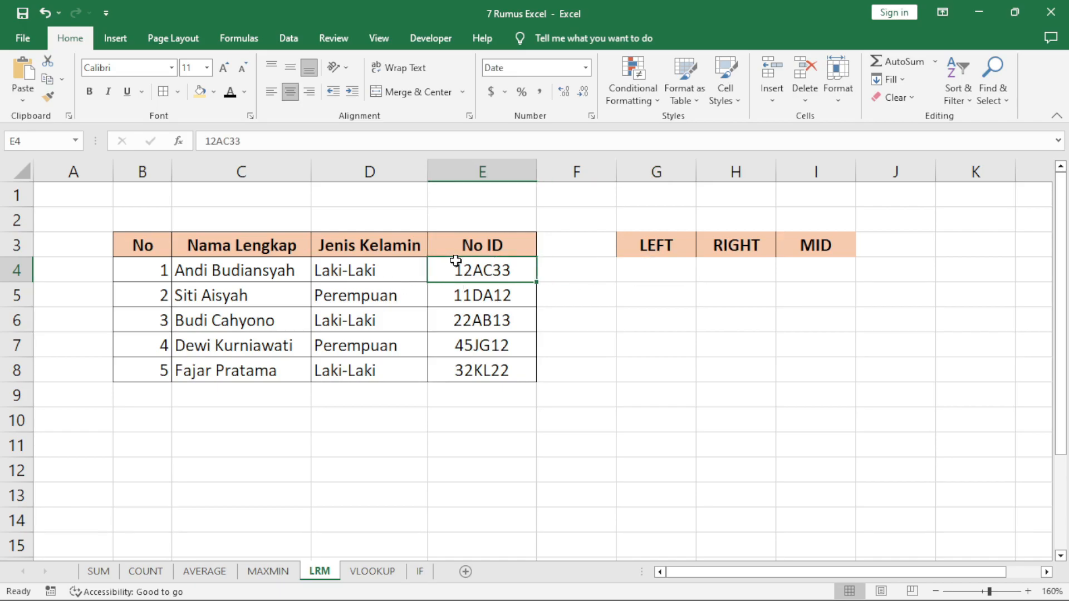
click(684, 281)
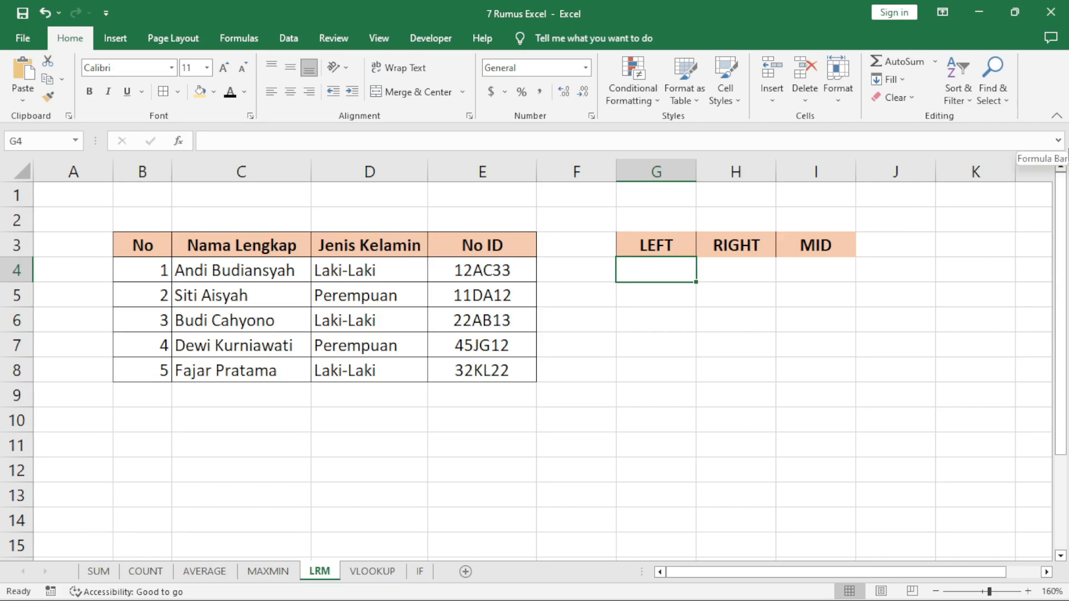
text(=LEFT()
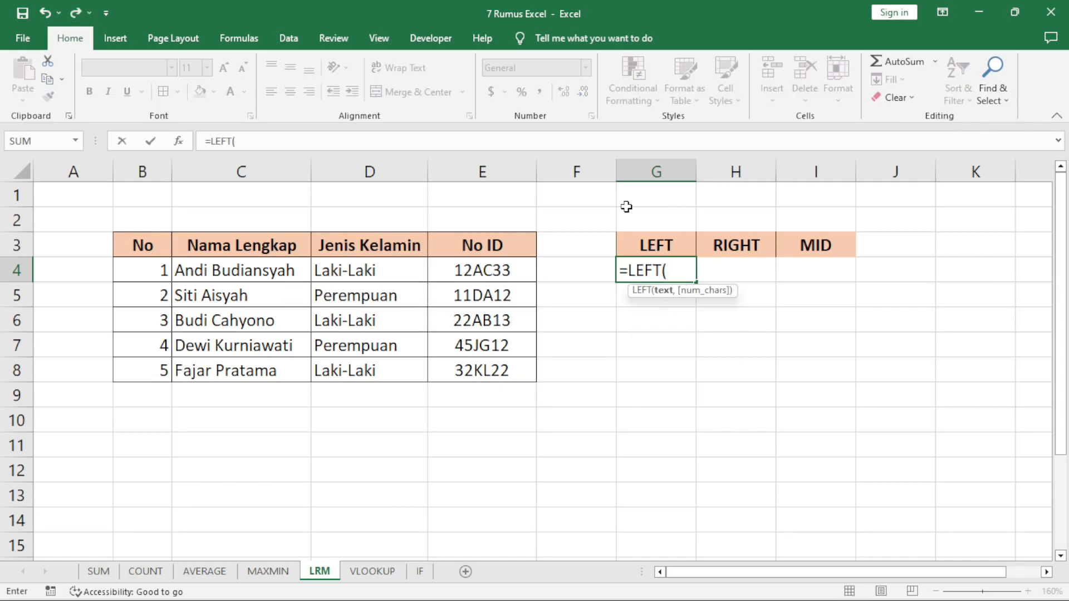
click(461, 265)
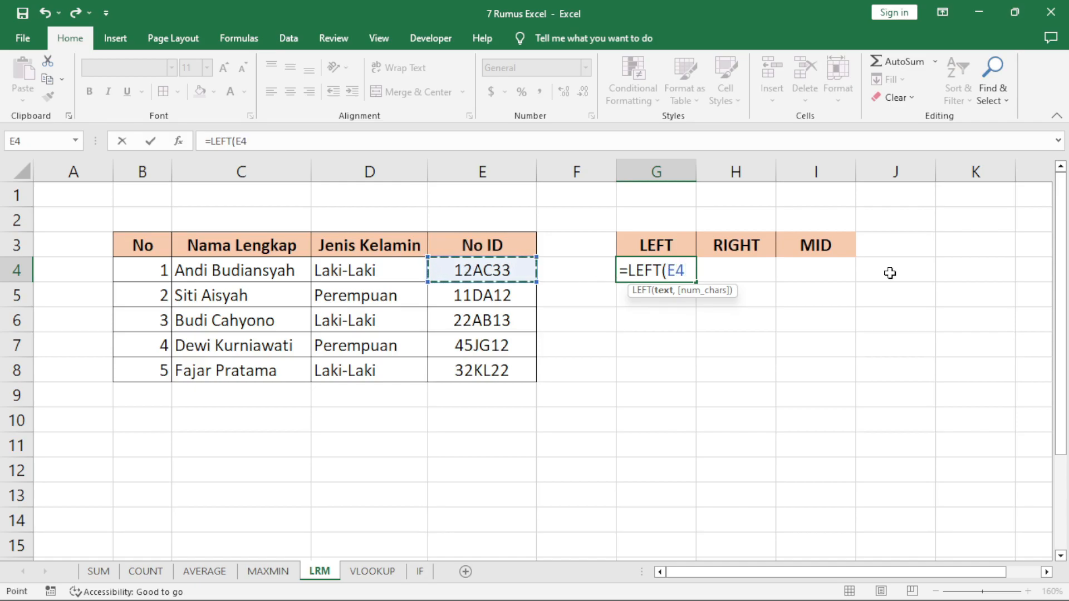
text(,)
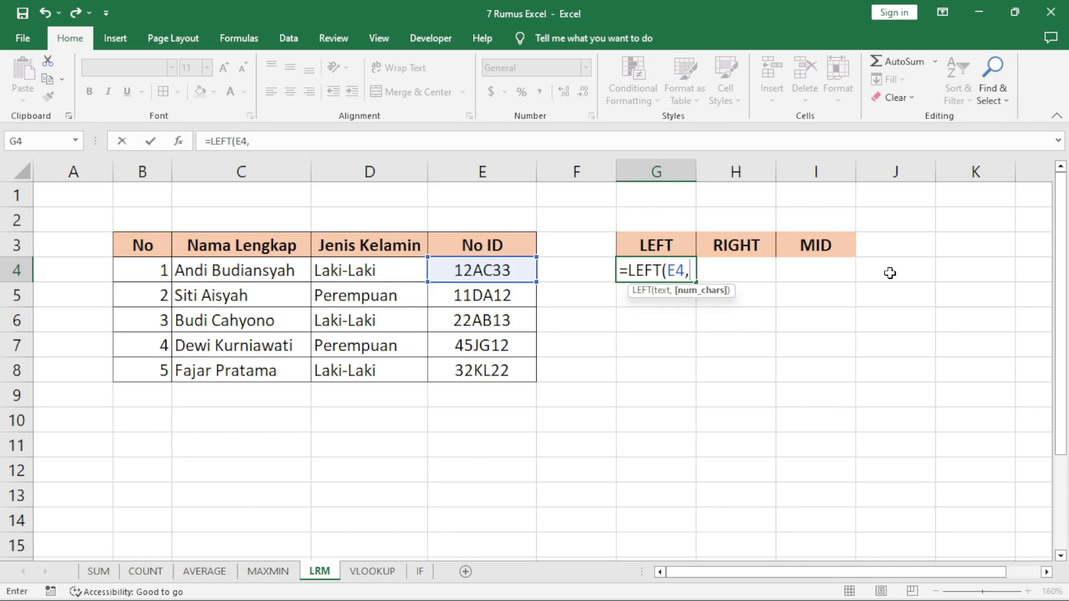
text(2))
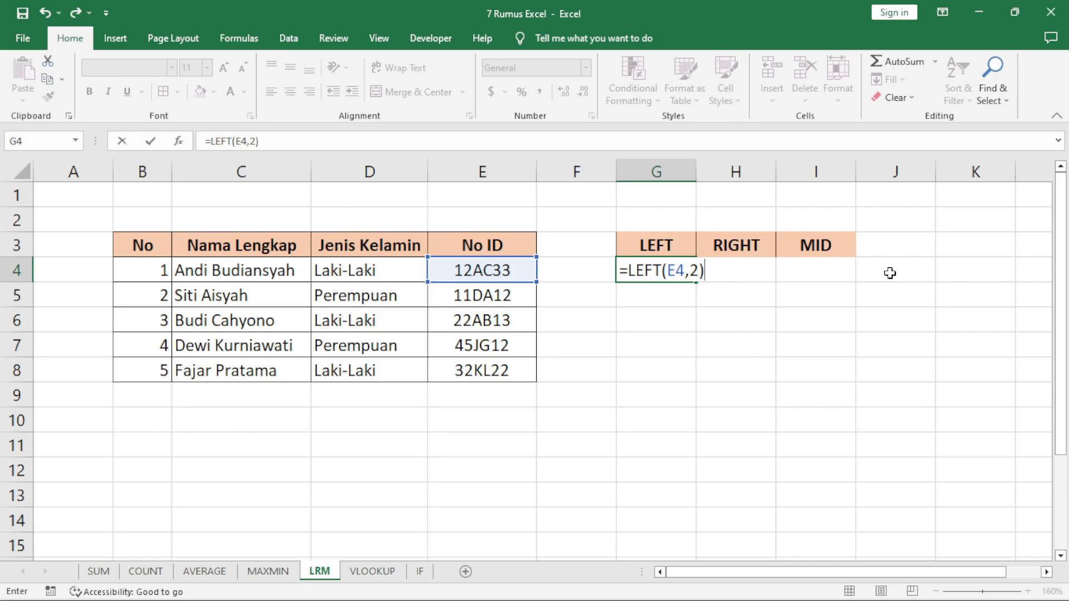
key(Return)
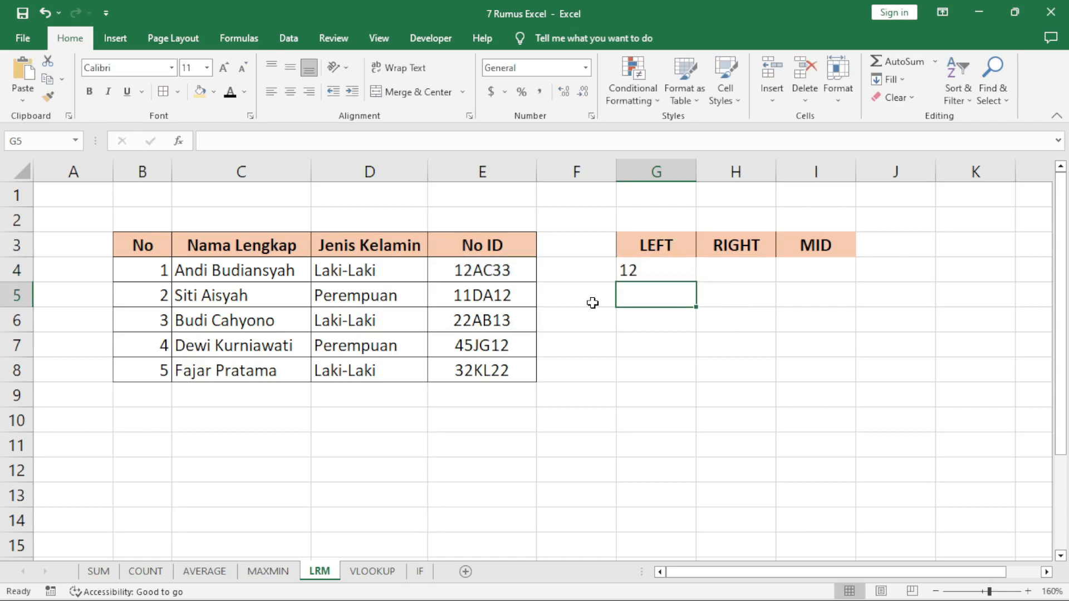
Compare the LEFT result in G4 with its source in E4 and fill the formula down to G8.
click(498, 279)
click(632, 272)
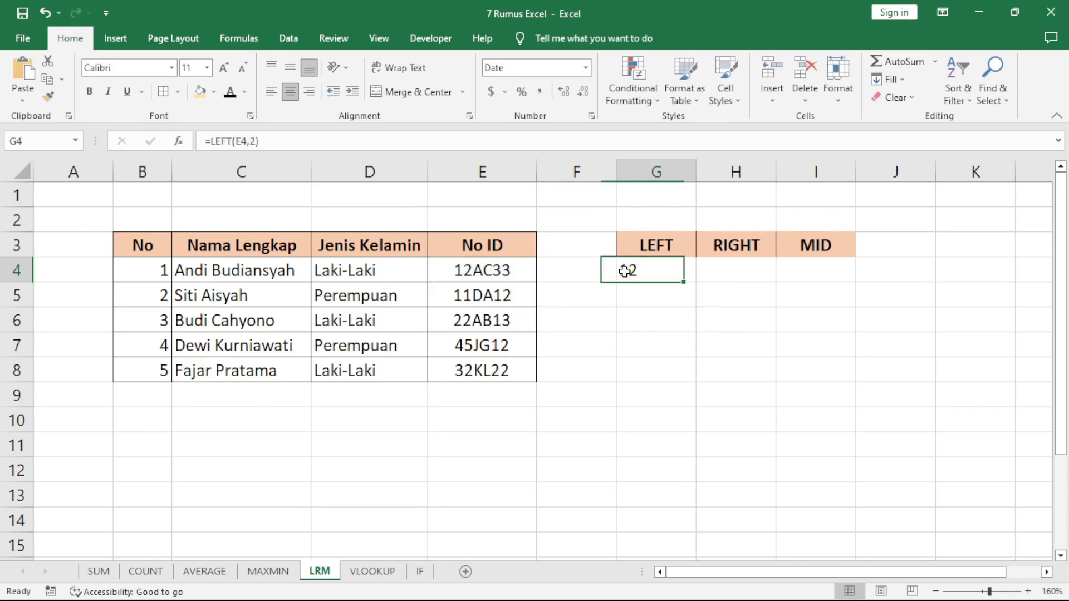
click(494, 278)
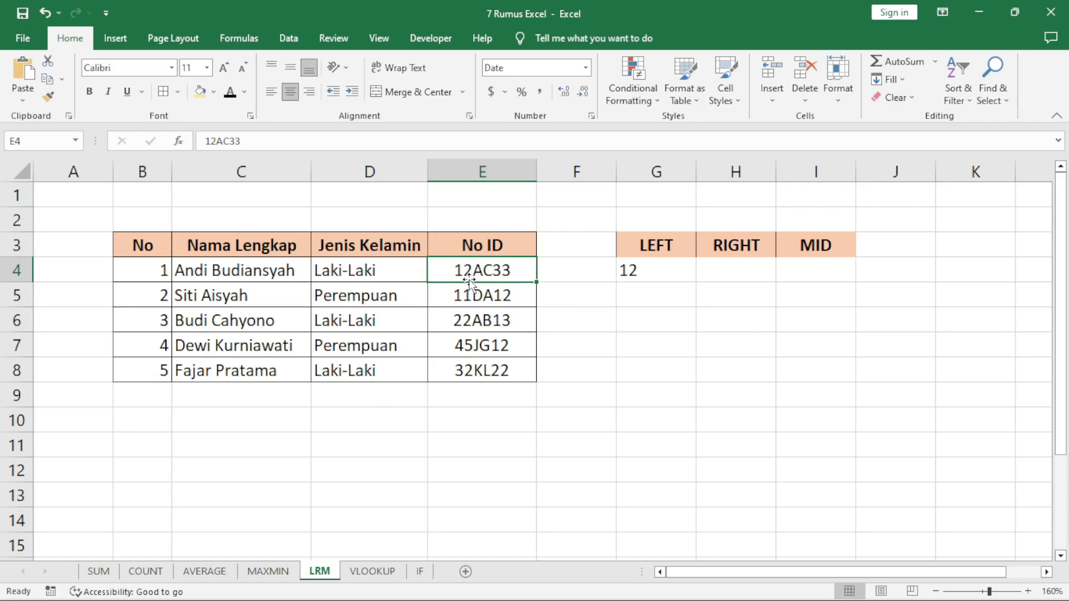
click(652, 277)
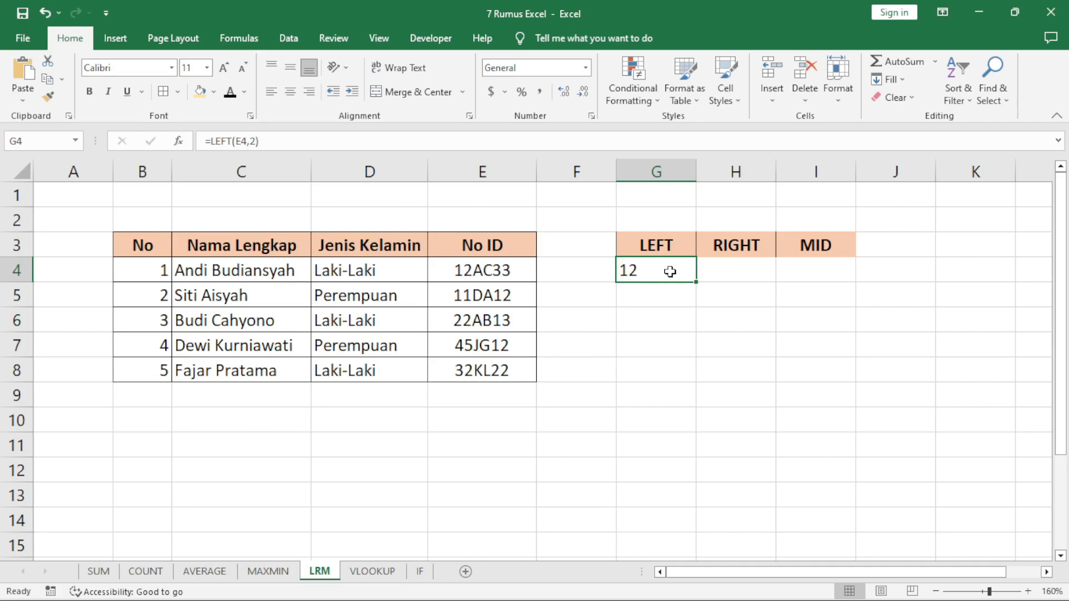
drag(697, 282, 692, 366)
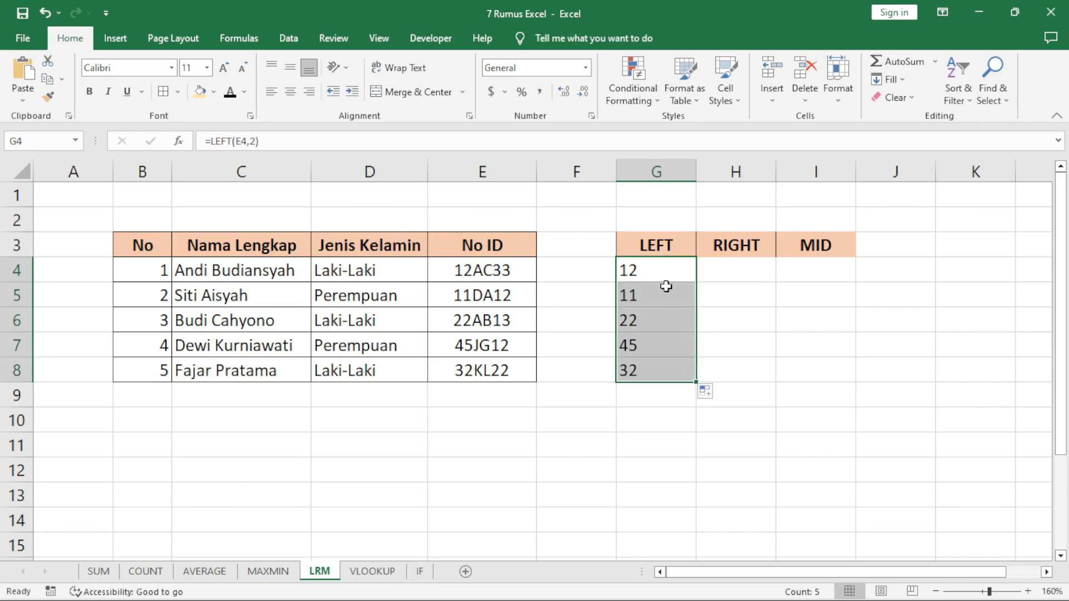
Review the LEFT results in G4:G8.
click(666, 286)
click(665, 379)
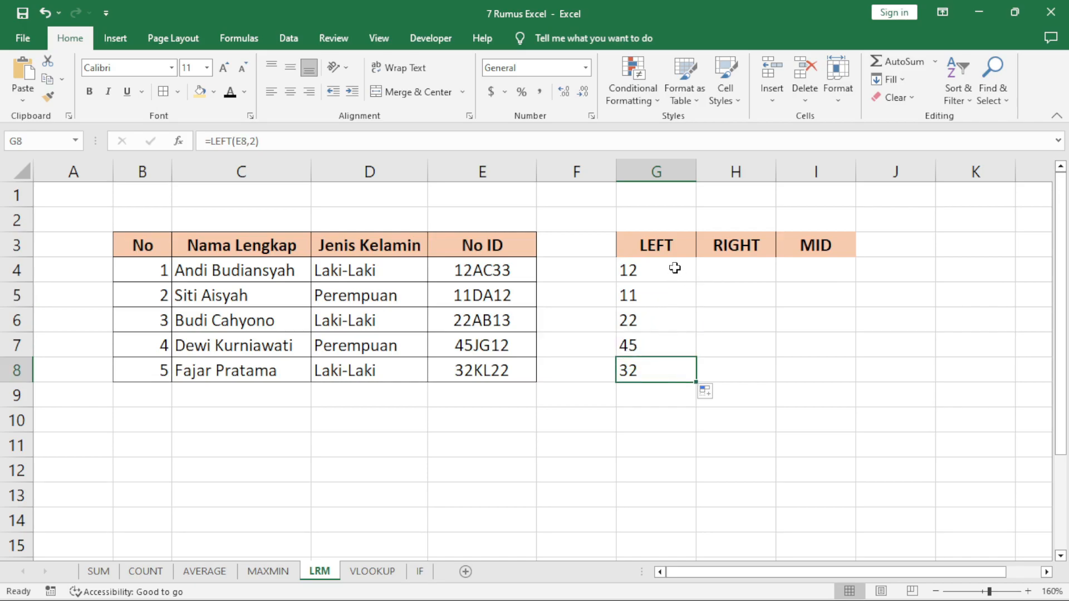
drag(675, 269, 692, 370)
Extract the last two characters of the No ID into H4 with =RIGHT(E4,2) and fill the formula down to H8.
click(756, 272)
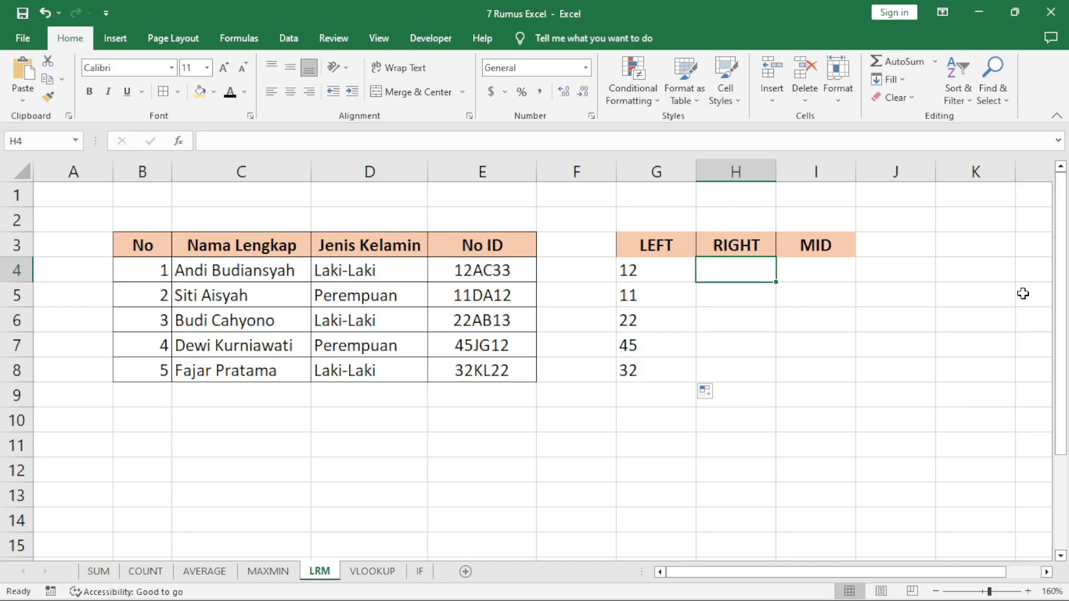
text(=)
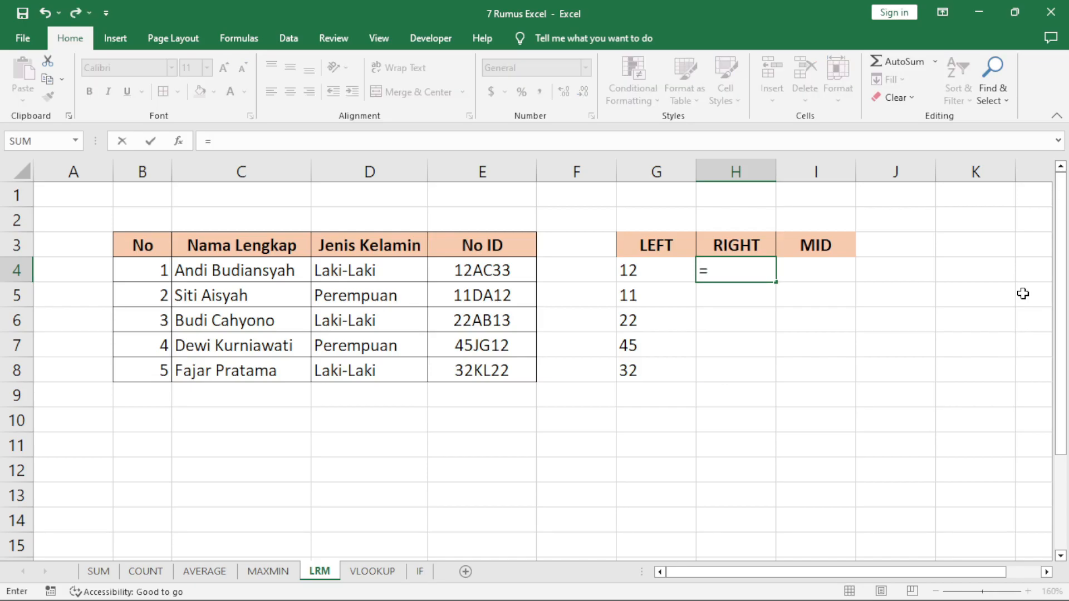
text(RIGHT()
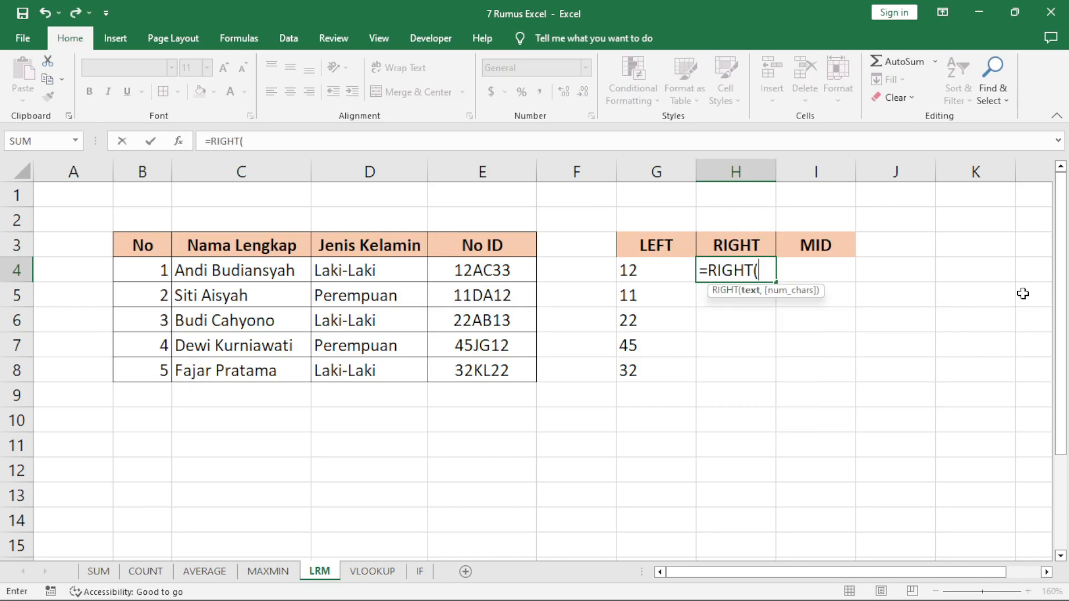
click(461, 269)
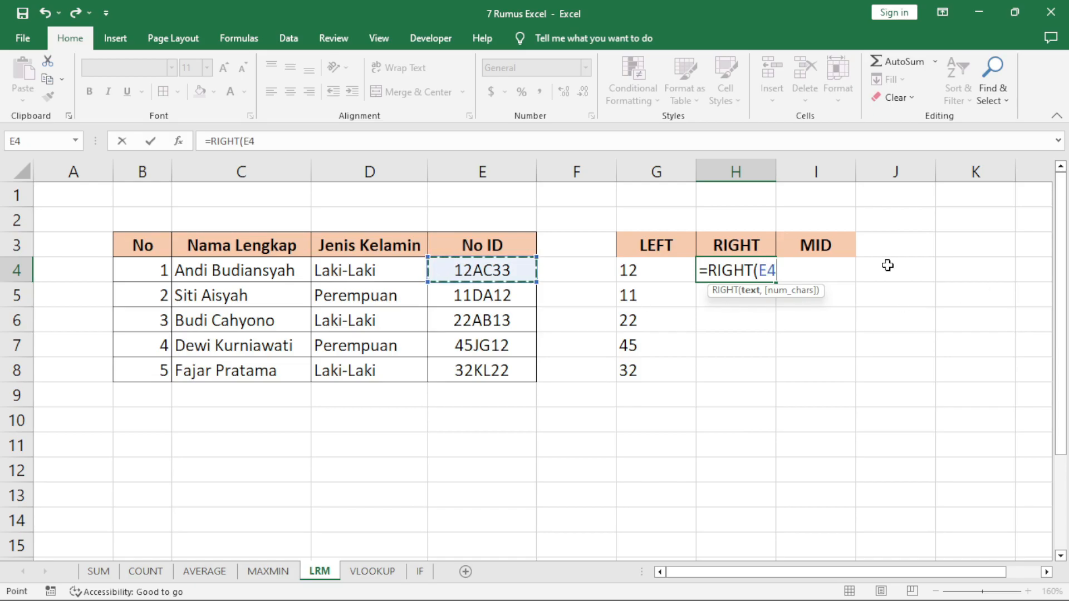
text(,)
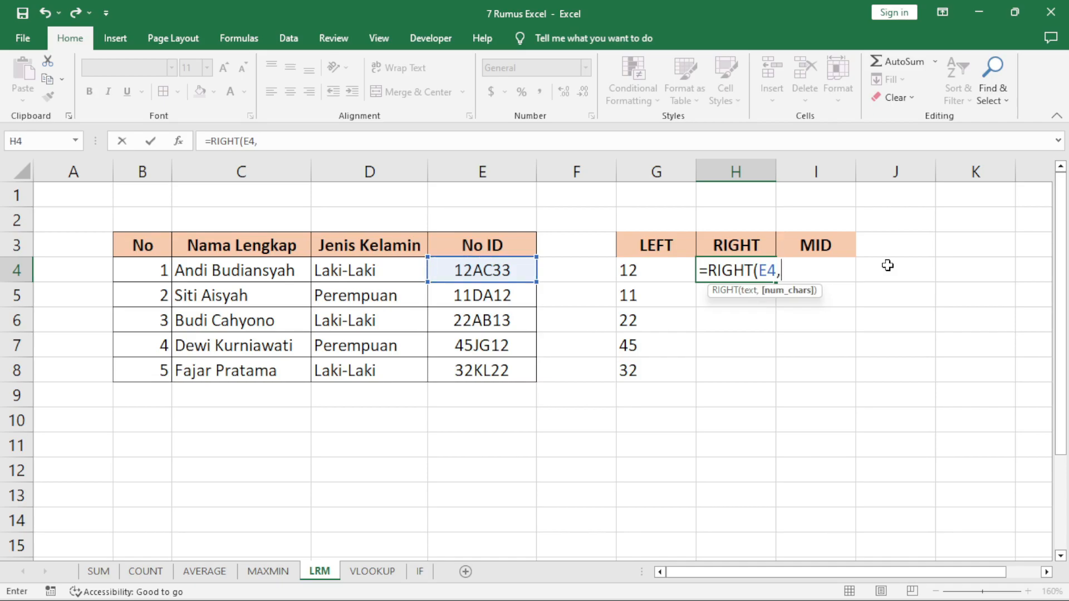
text(2))
key(Return)
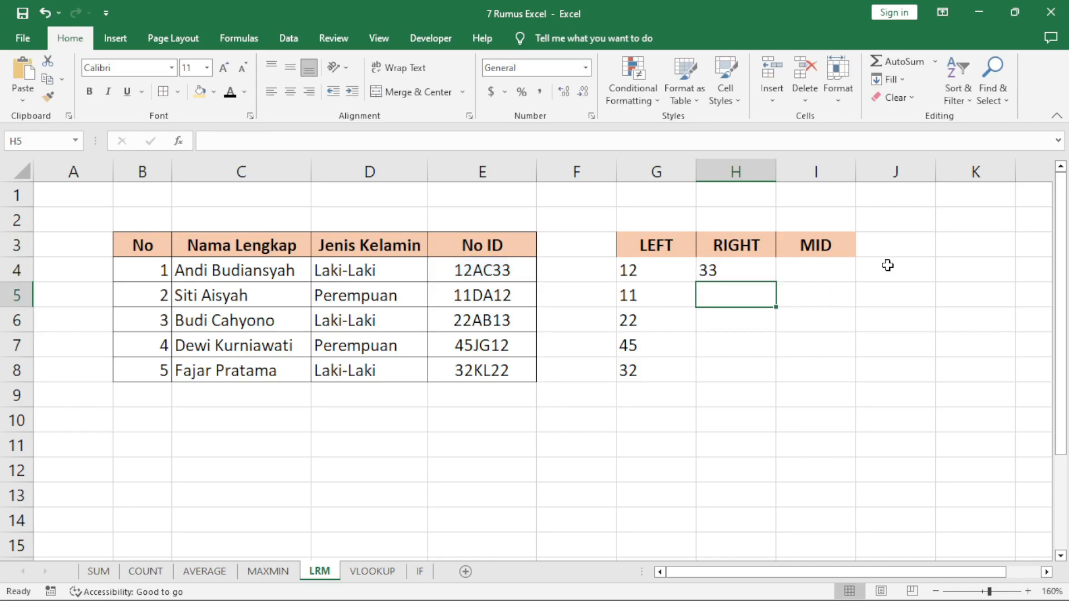
click(718, 274)
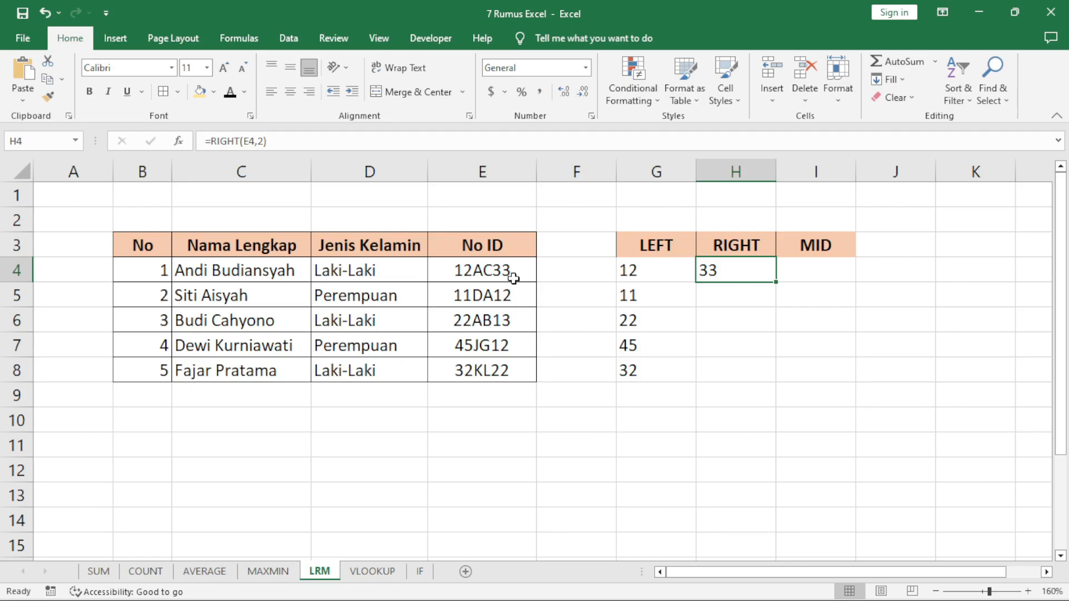
double_click(777, 283)
Examine the No ID values in E4 and E5 to locate the middle characters for the MID column.
click(850, 279)
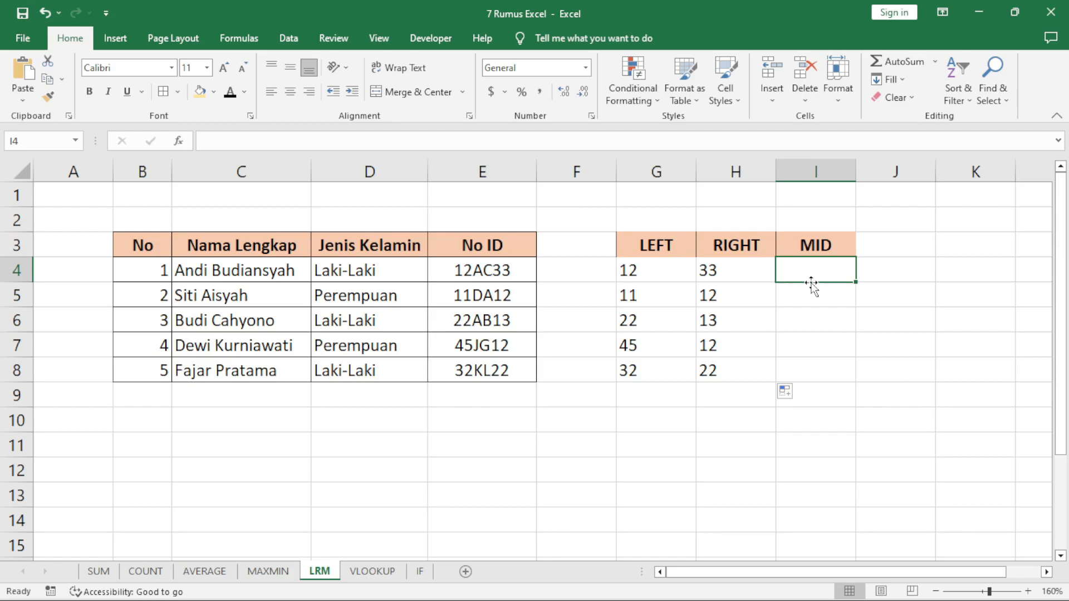
click(483, 270)
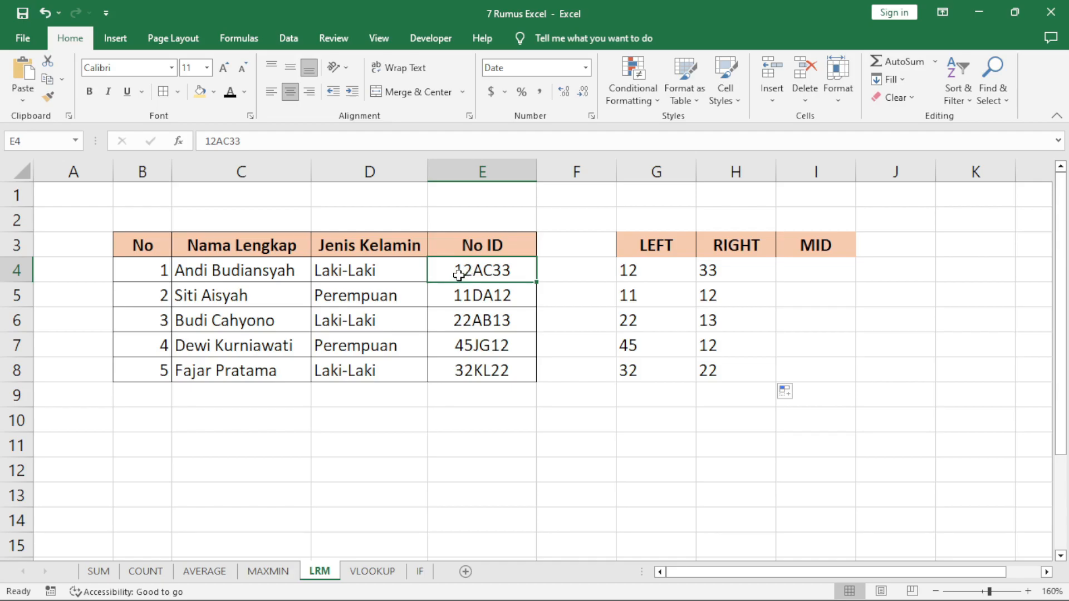
click(467, 295)
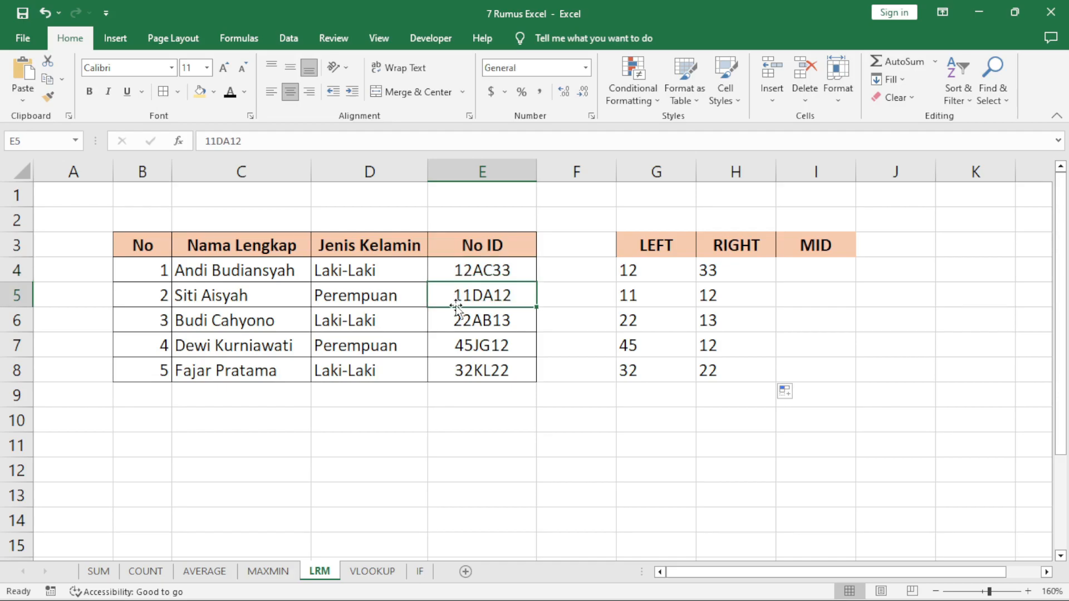
Extract the two middle characters of the No ID into I4 with =MID(E4,3,2) and fill the formula down to I8.
click(816, 270)
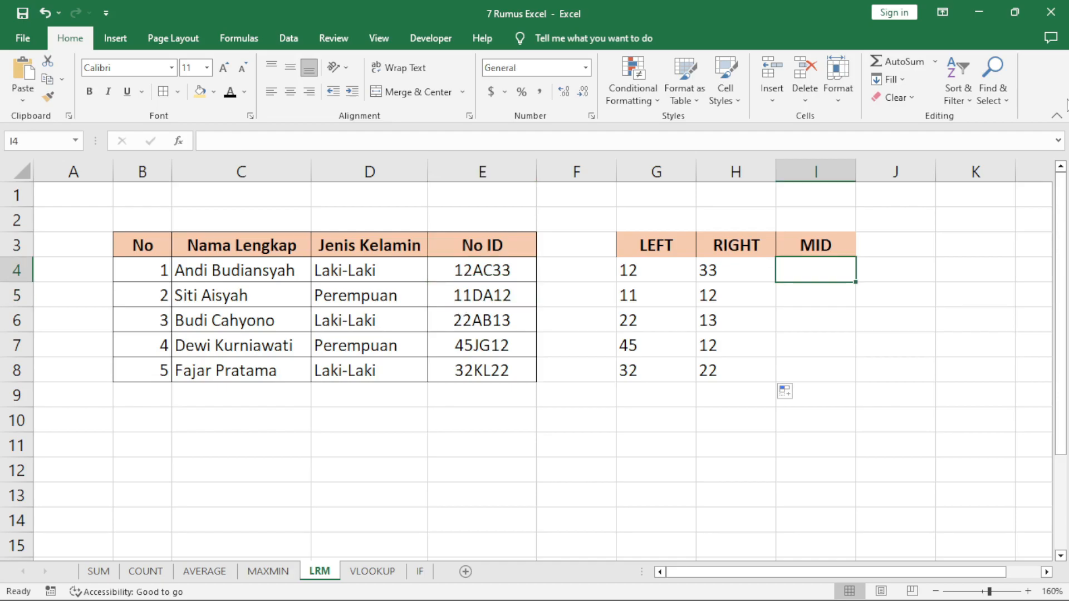
text(=MID()
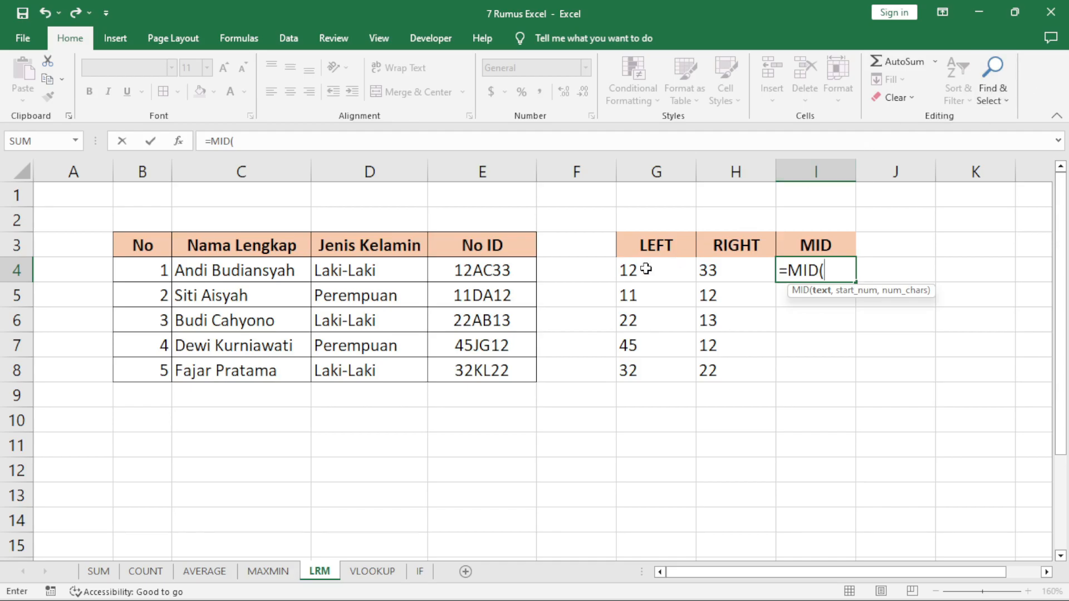
click(489, 268)
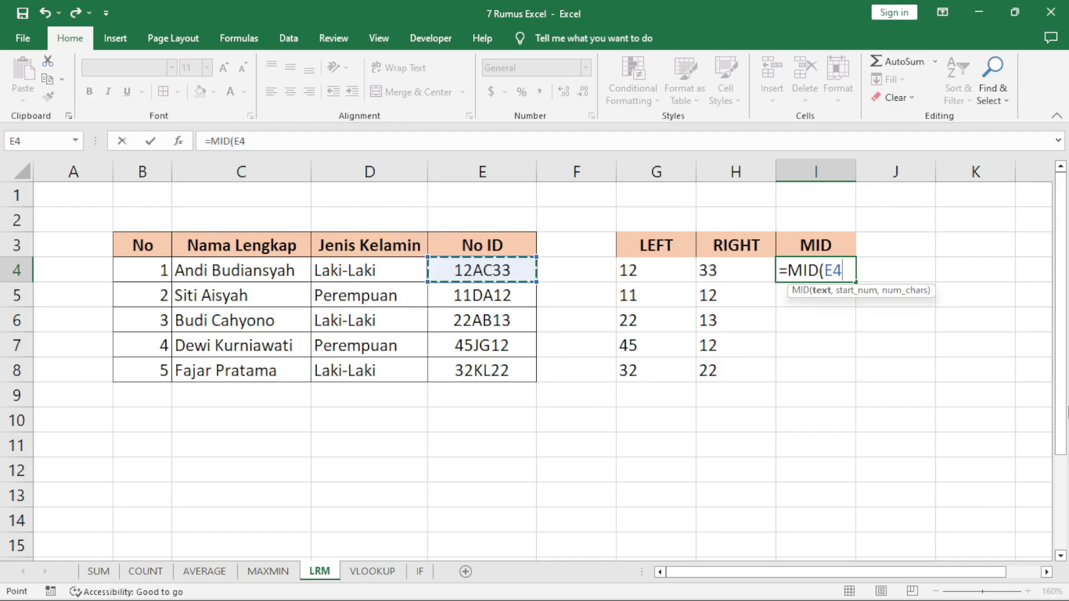
text(,)
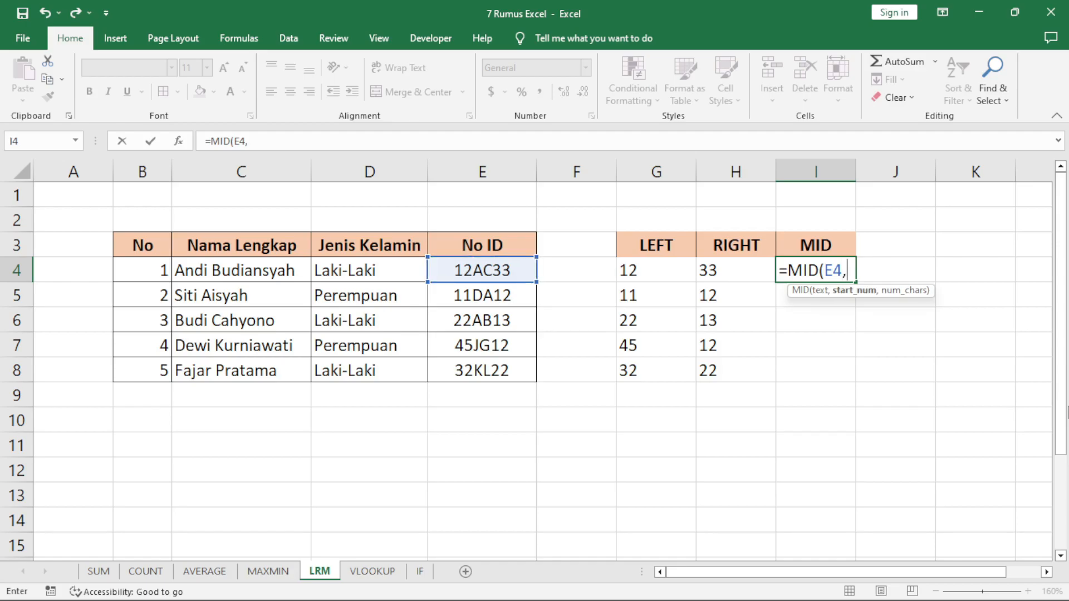
text(3)
text(,)
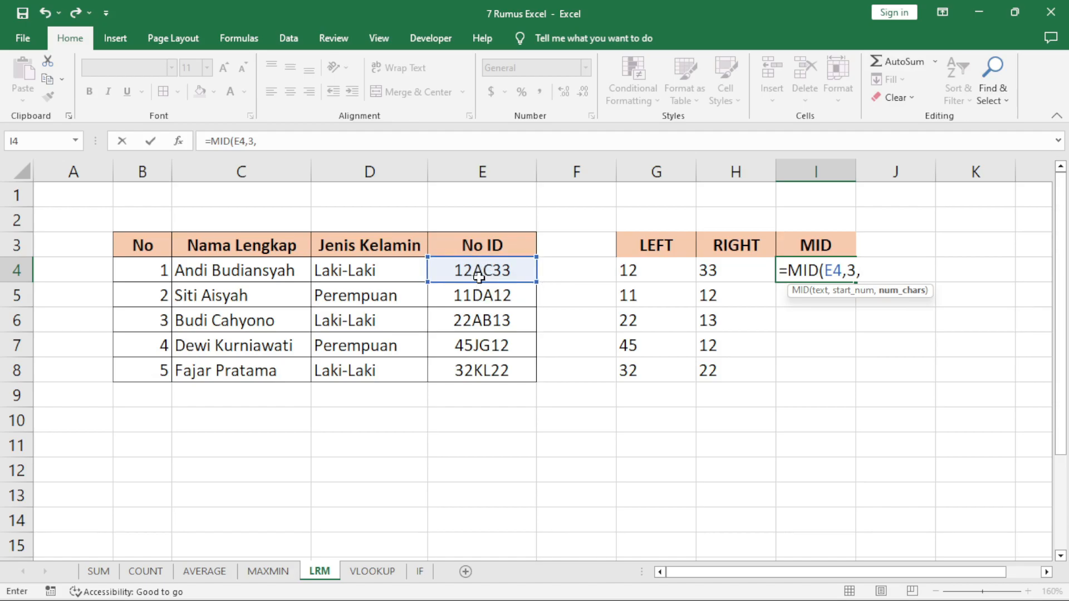
text(2))
key(Return)
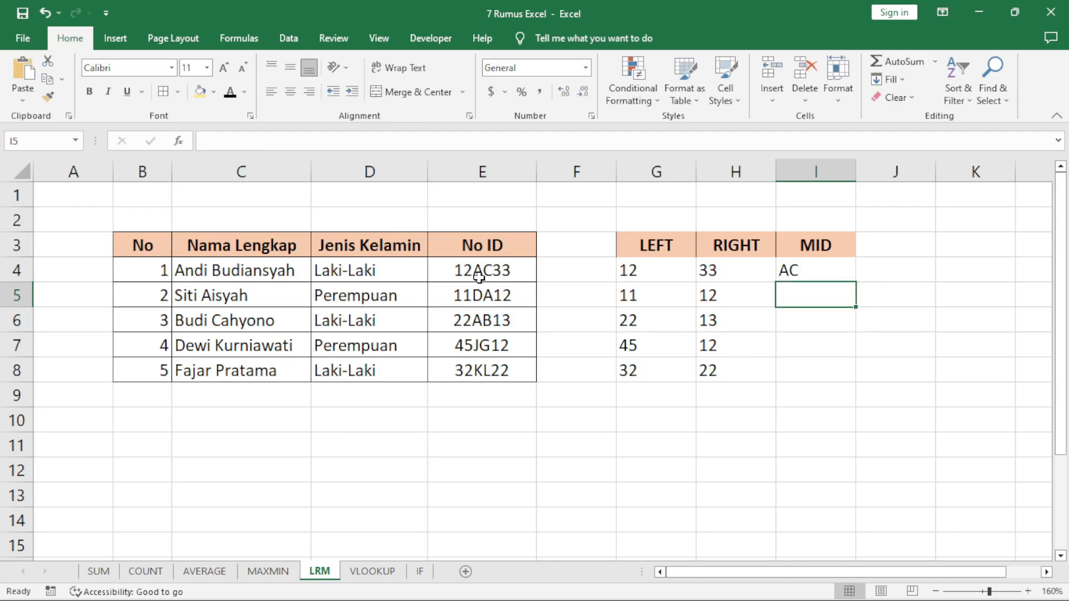
click(819, 273)
drag(856, 284, 855, 383)
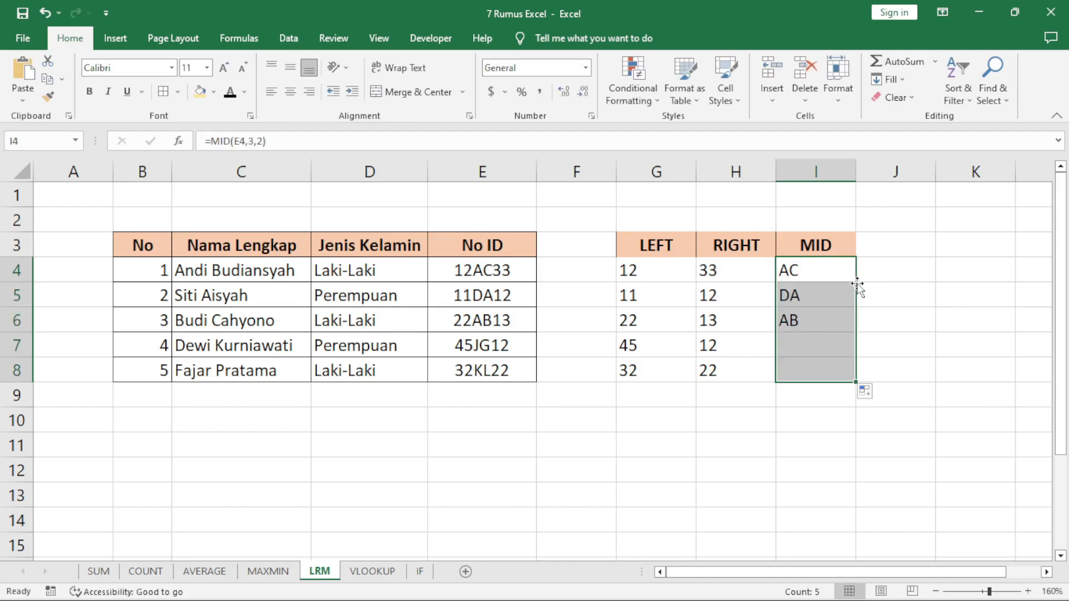
Review the MID results in I4:I8.
click(846, 350)
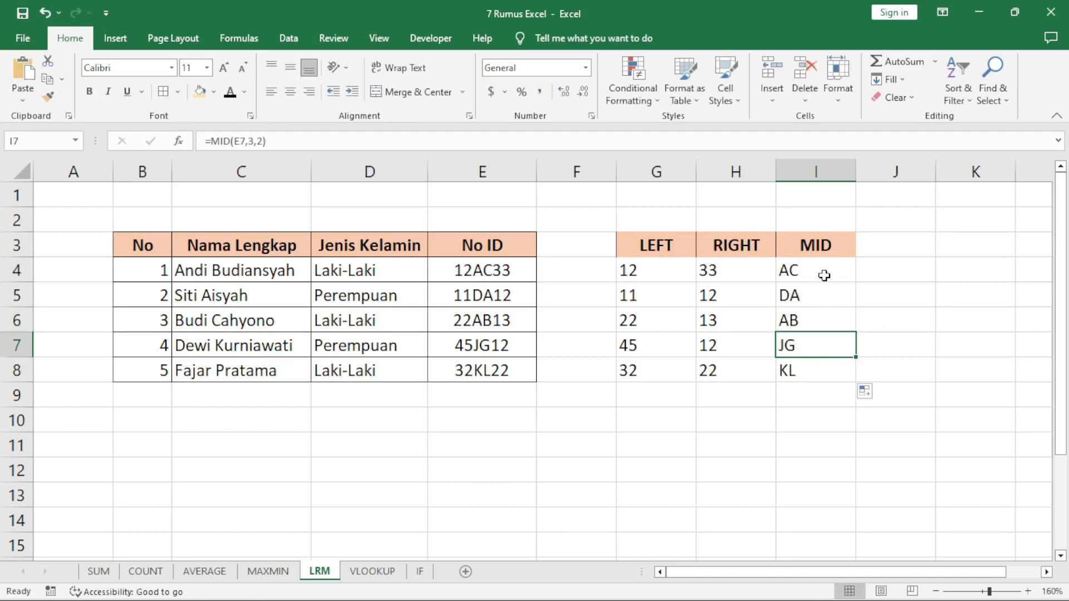
drag(825, 276, 837, 384)
click(764, 444)
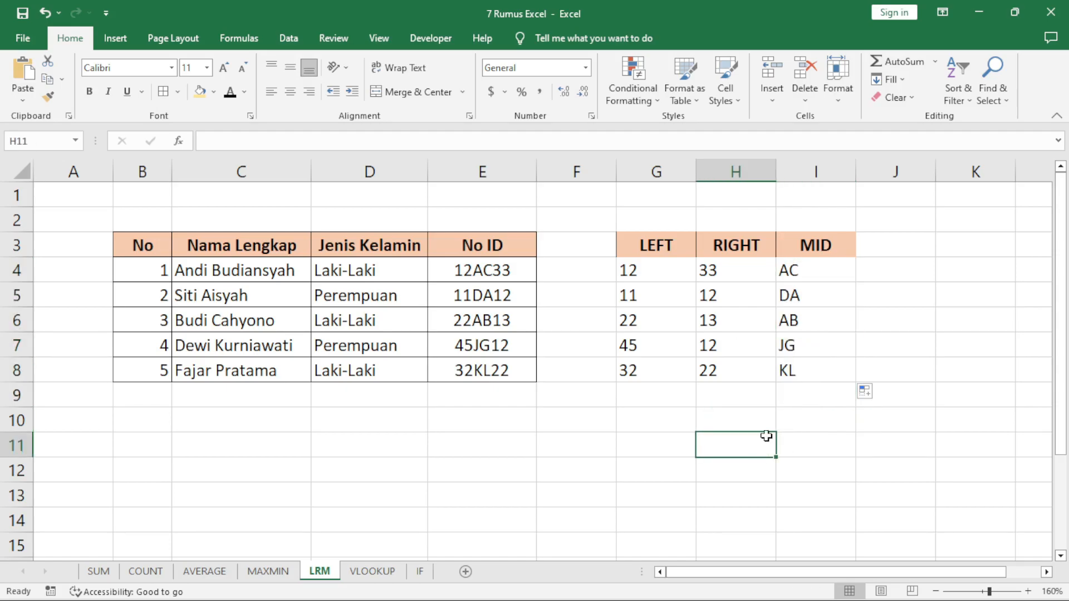
click(976, 295)
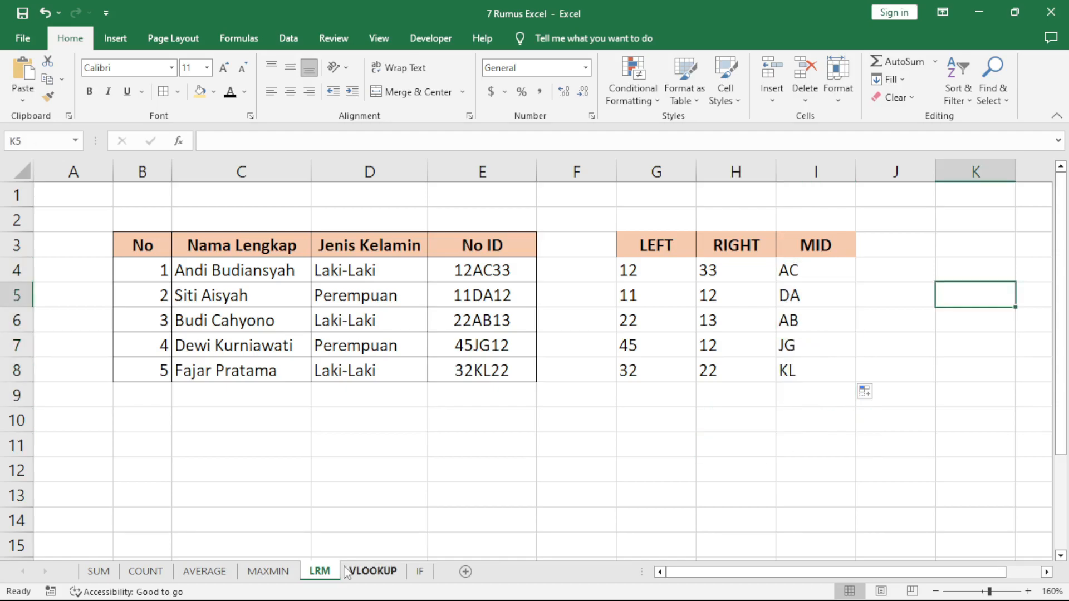
Switch to the VLOOKUP sheet and examine the NIS lookup table and the Nomor Induk Siswa and Nama columns of the source table.
click(377, 575)
click(509, 249)
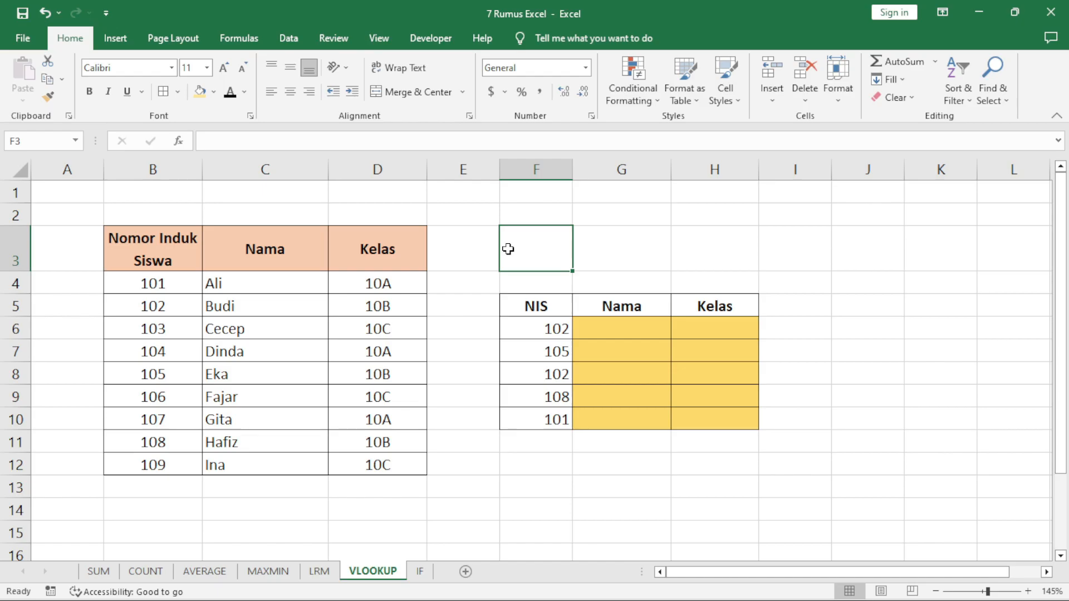
click(557, 333)
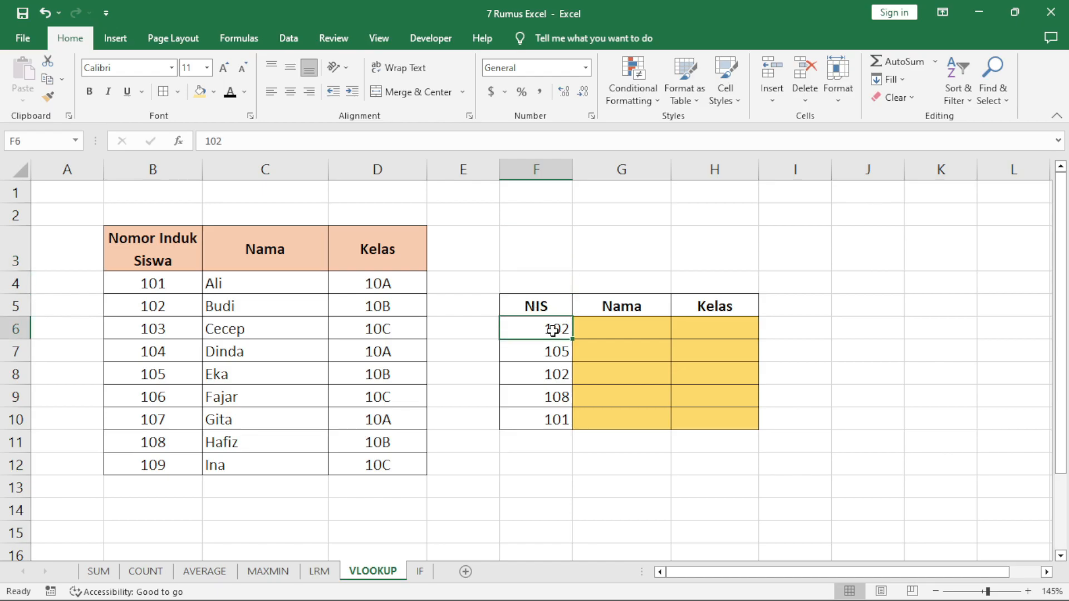
drag(153, 248, 176, 401)
click(279, 363)
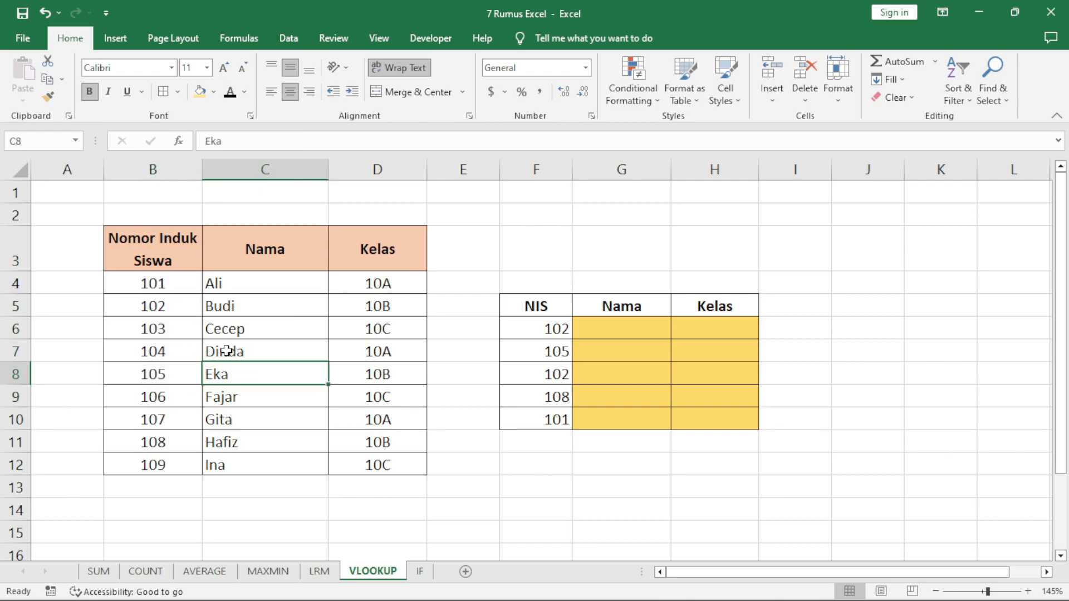
click(171, 286)
drag(171, 286, 254, 285)
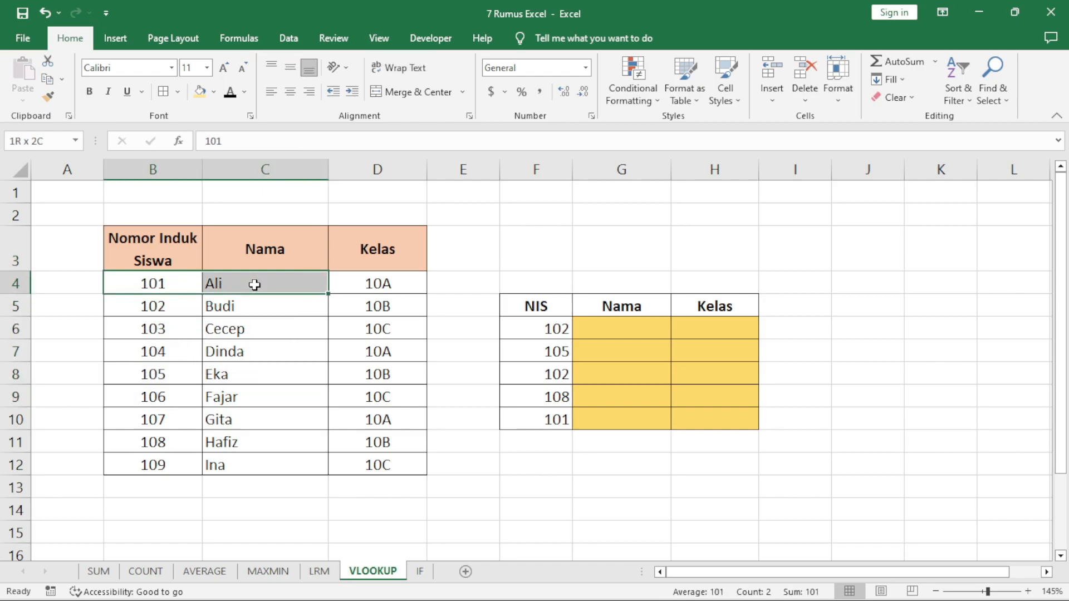
click(253, 284)
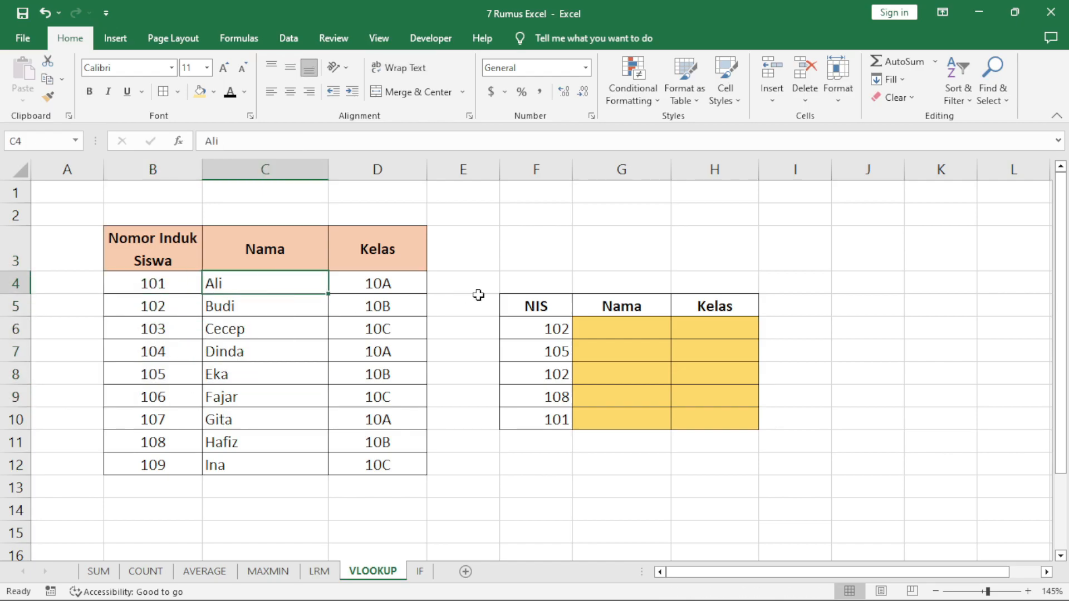
click(165, 290)
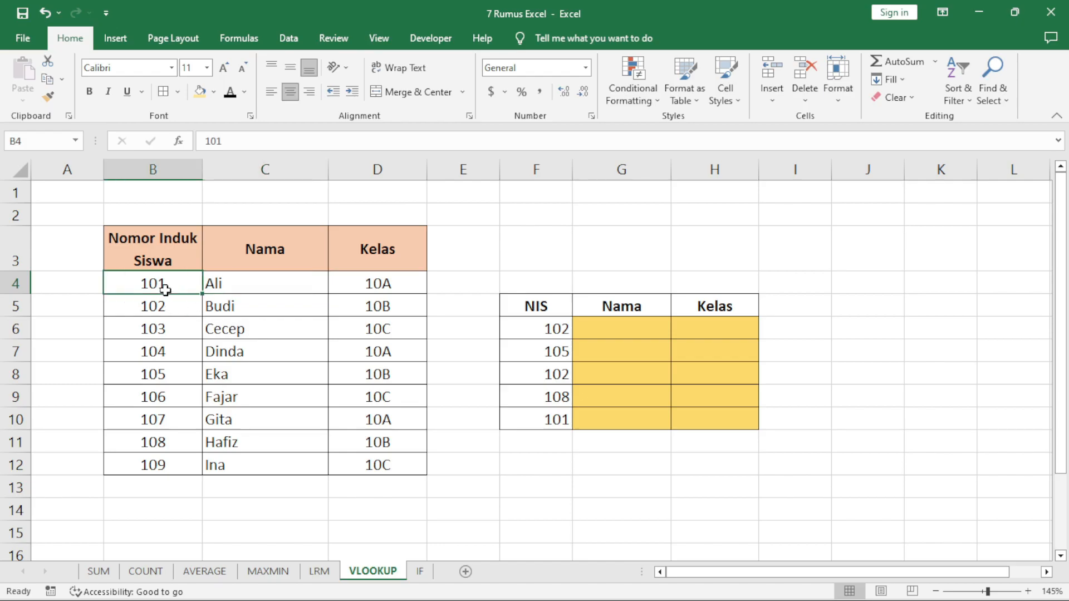
click(256, 289)
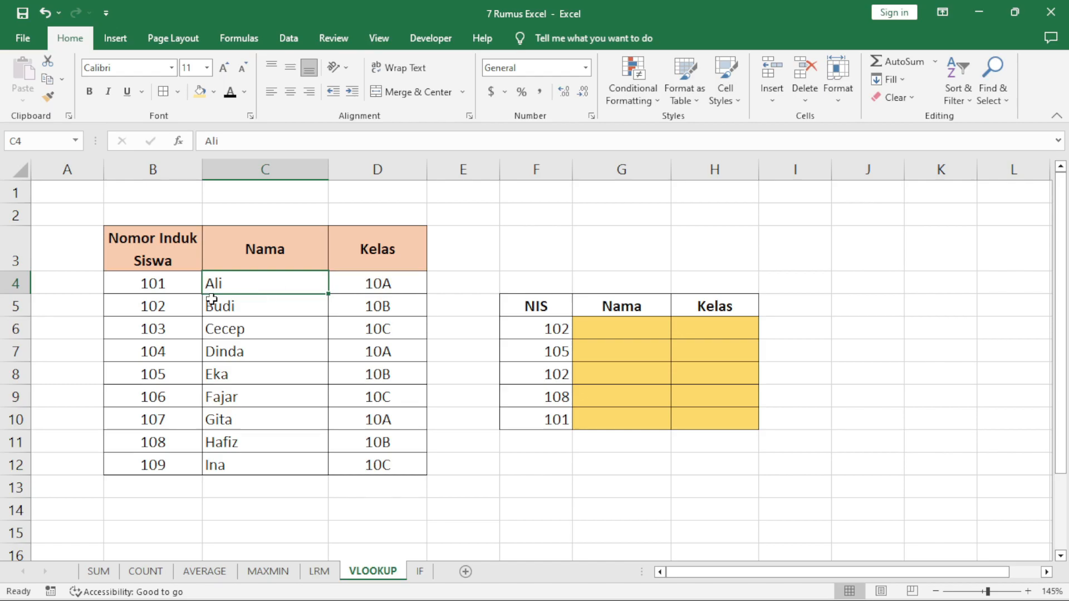
click(151, 292)
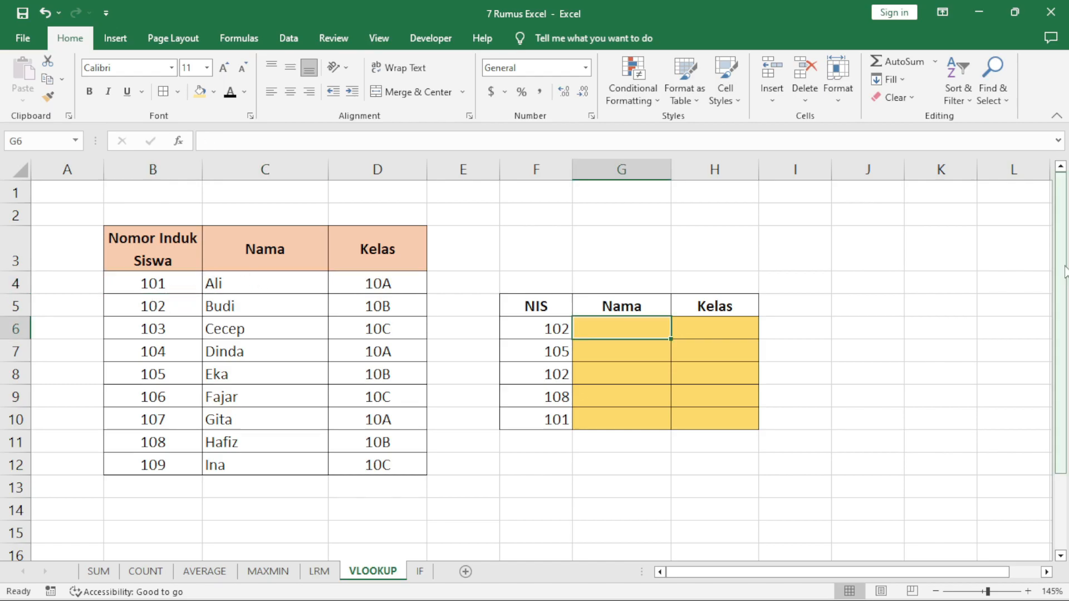
Look up the Nama for the NIS in F6 by entering =VLOOKUP(F6,$B$3:$D$12,2,FALSE) in G6.
text(=VLOO)
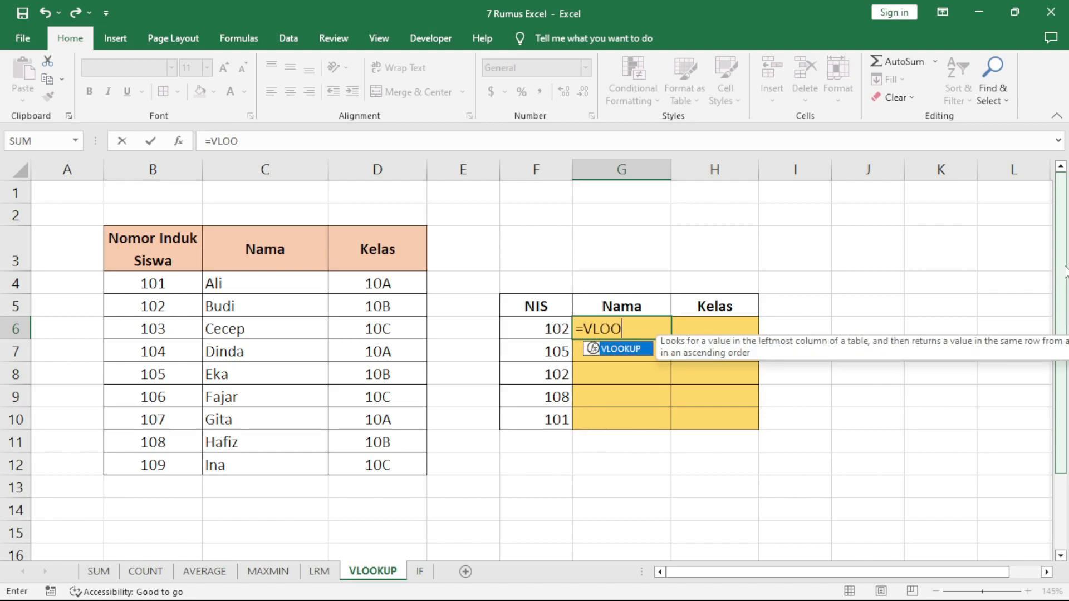
text(KUP()
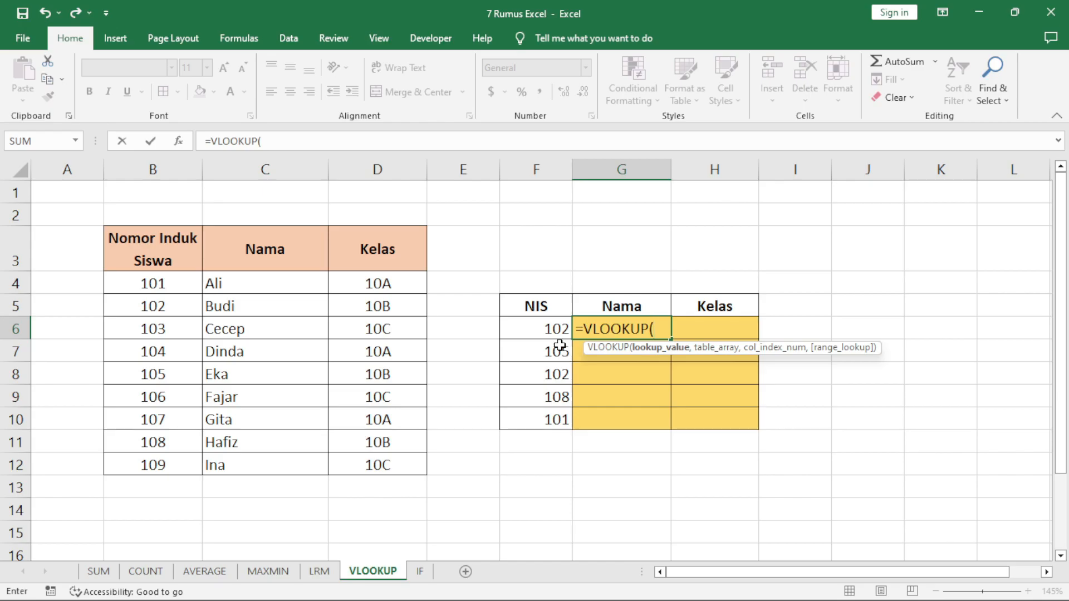
click(530, 334)
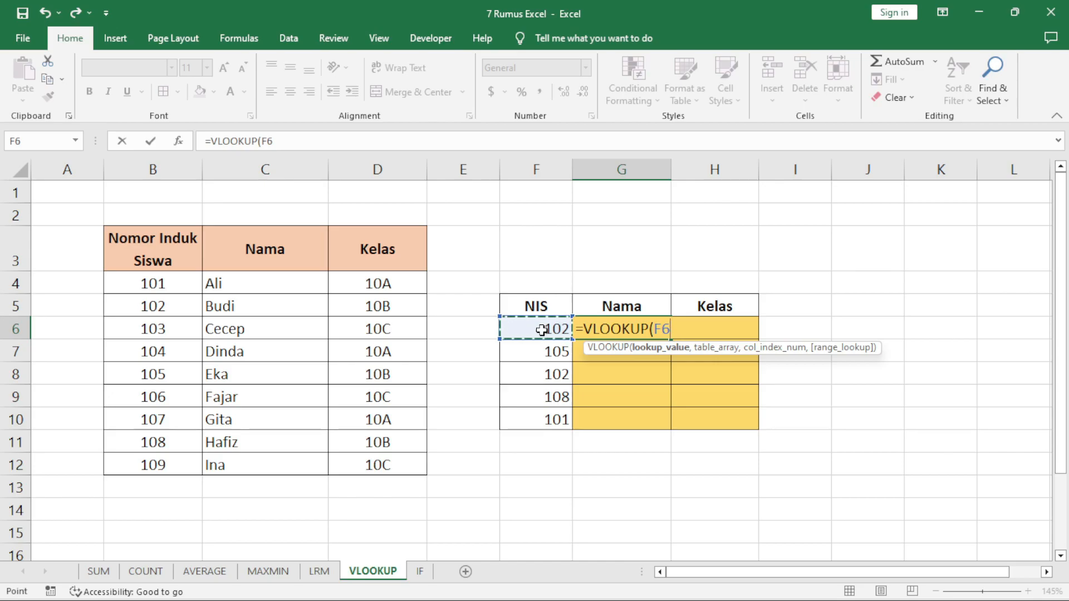
text(,)
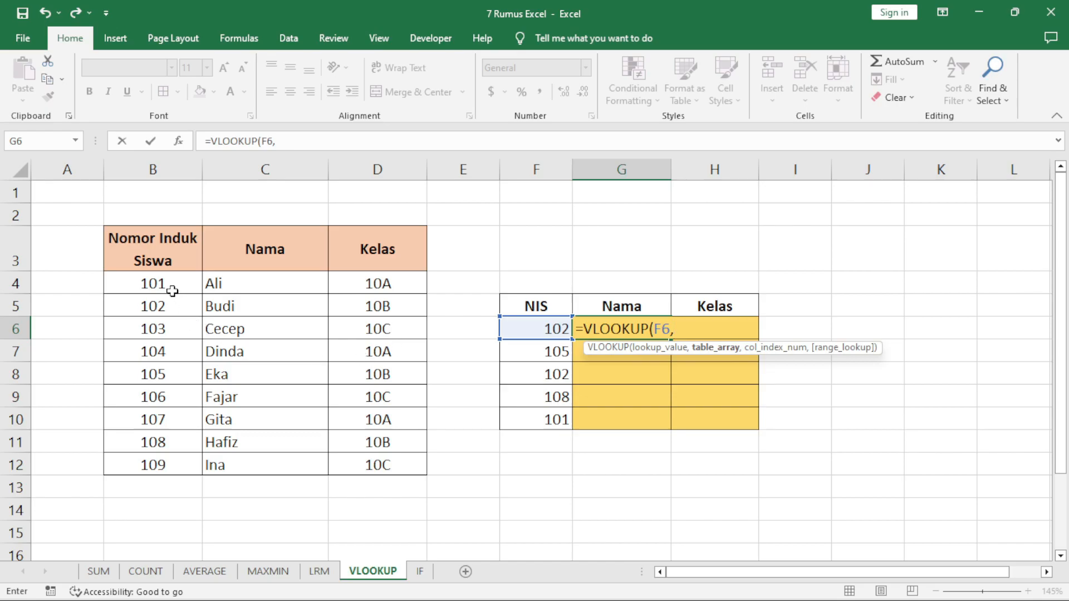
click(160, 241)
drag(159, 241, 397, 462)
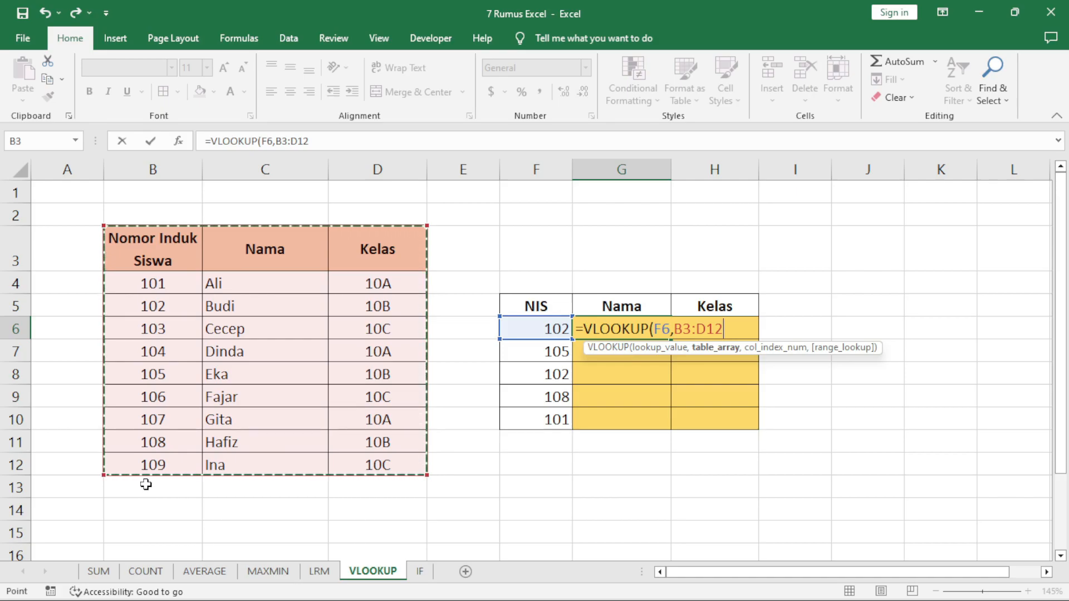
key(F4)
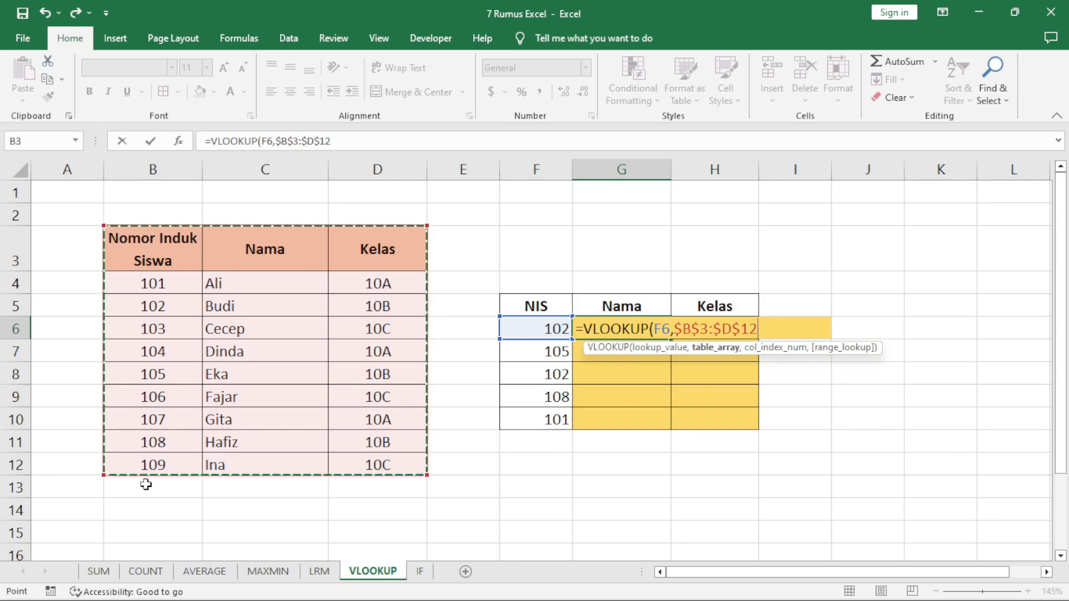
text(,)
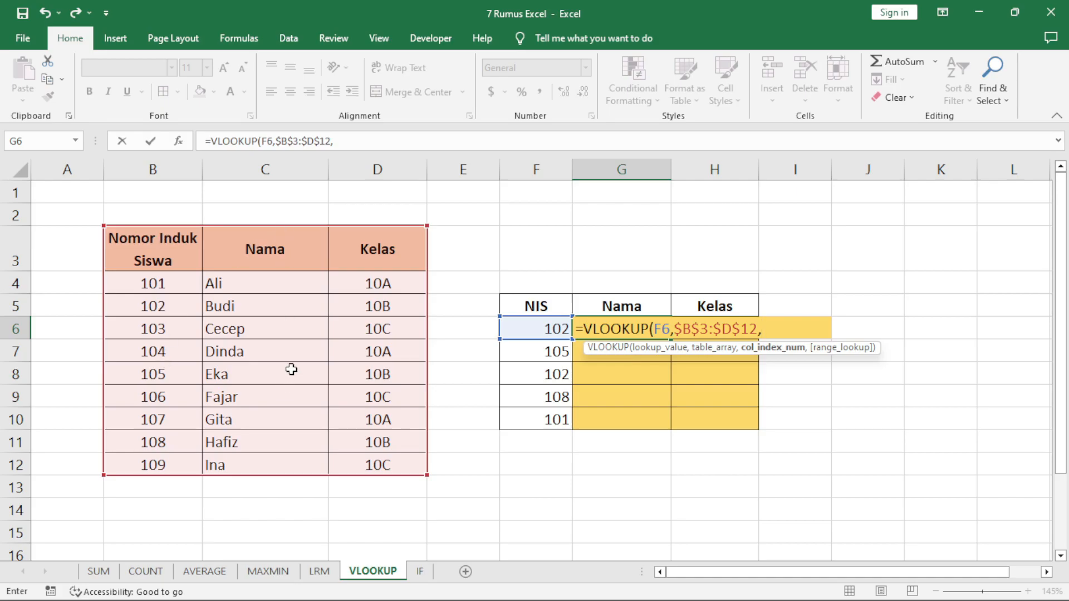
text(2,)
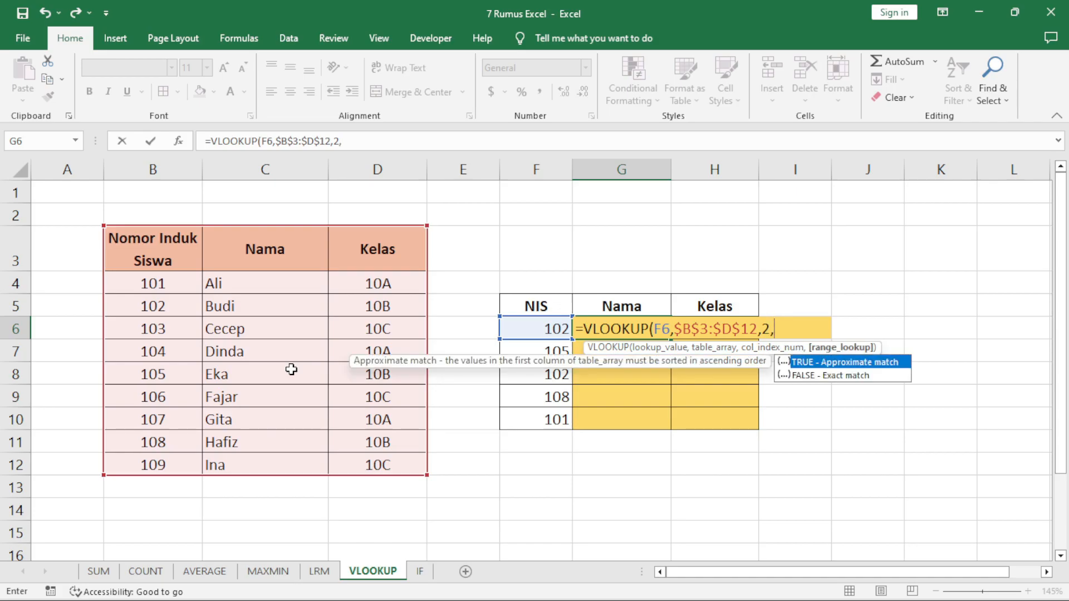
text(FALSE))
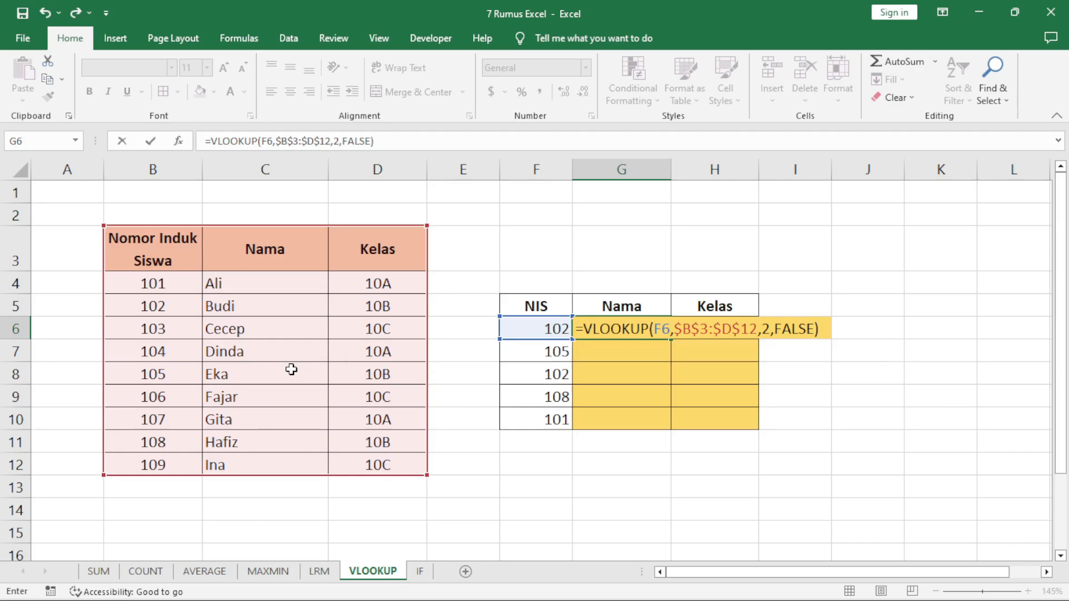
key(Return)
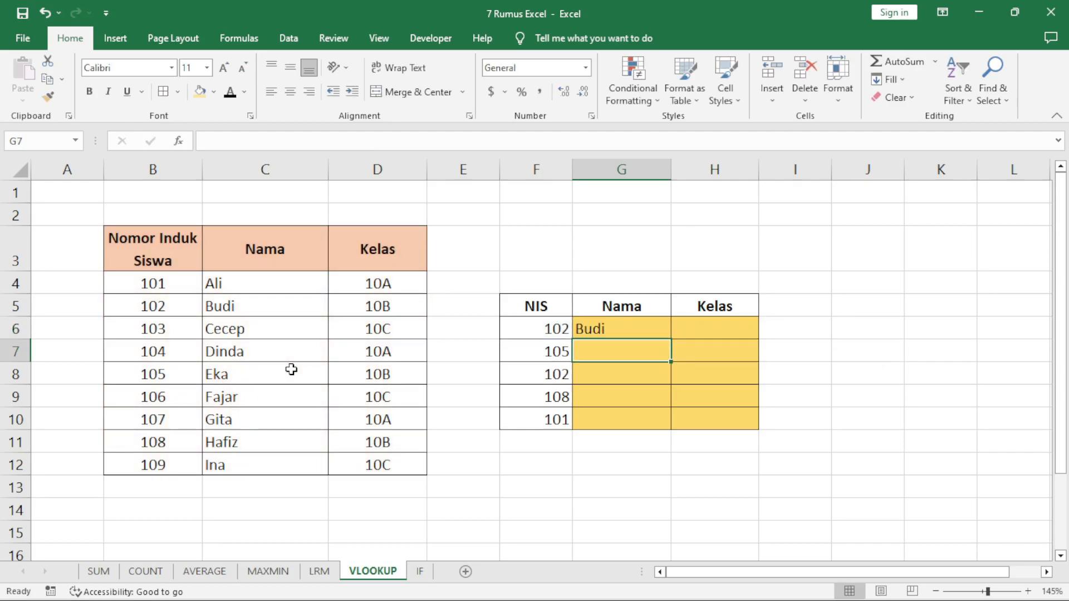
Fill the Nama lookup formula from G6 down to G10.
click(656, 322)
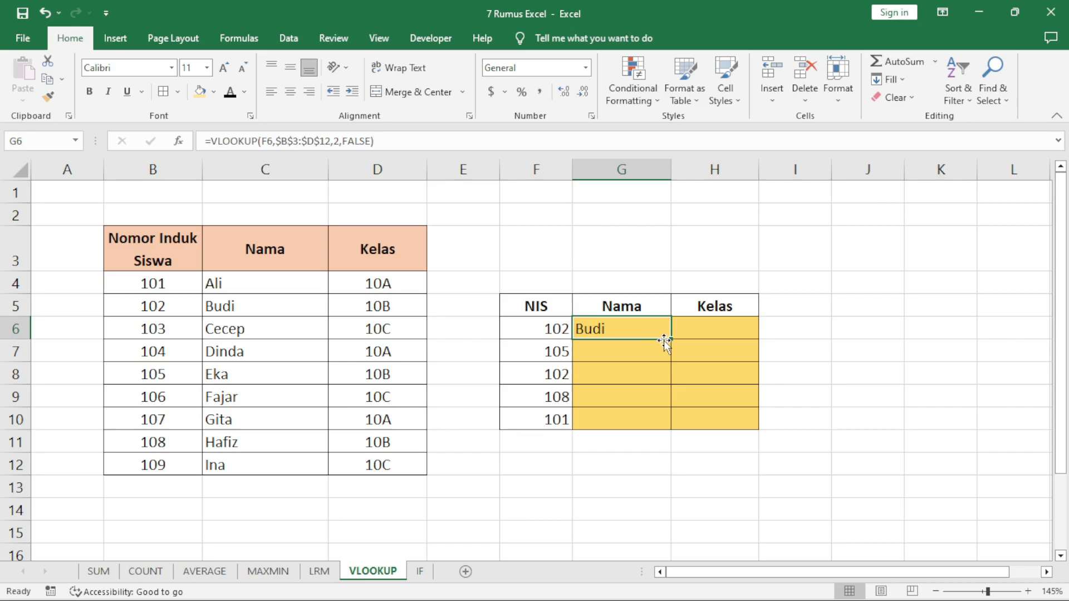
double_click(673, 339)
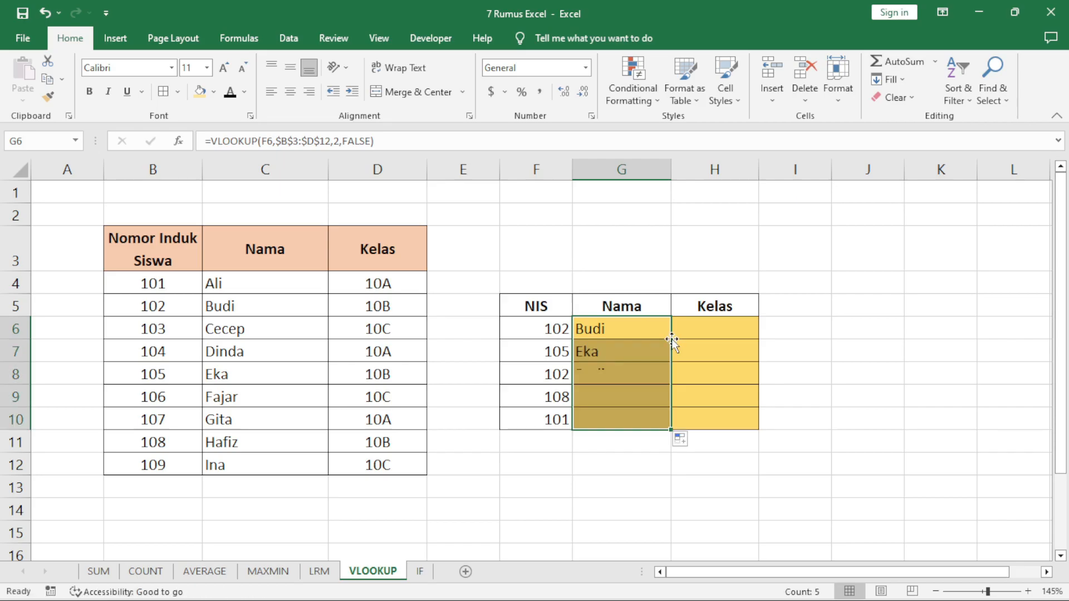
click(634, 367)
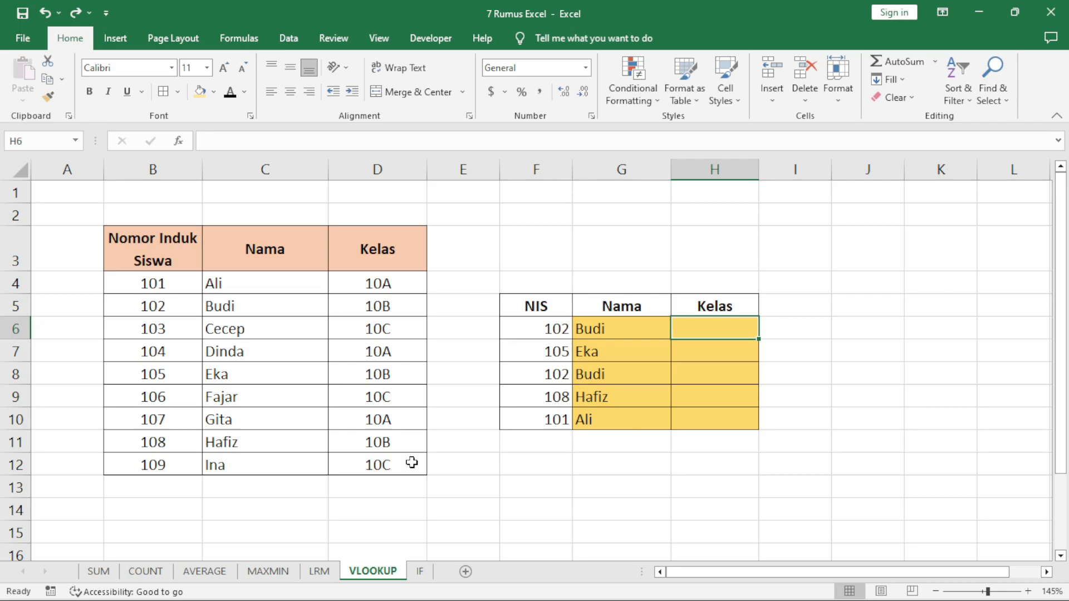
Look up the Kelas for the NIS in F6 by entering =VLOOKUP(F6,$B$3:$D$12,3) in H6.
text(=VLOOKU)
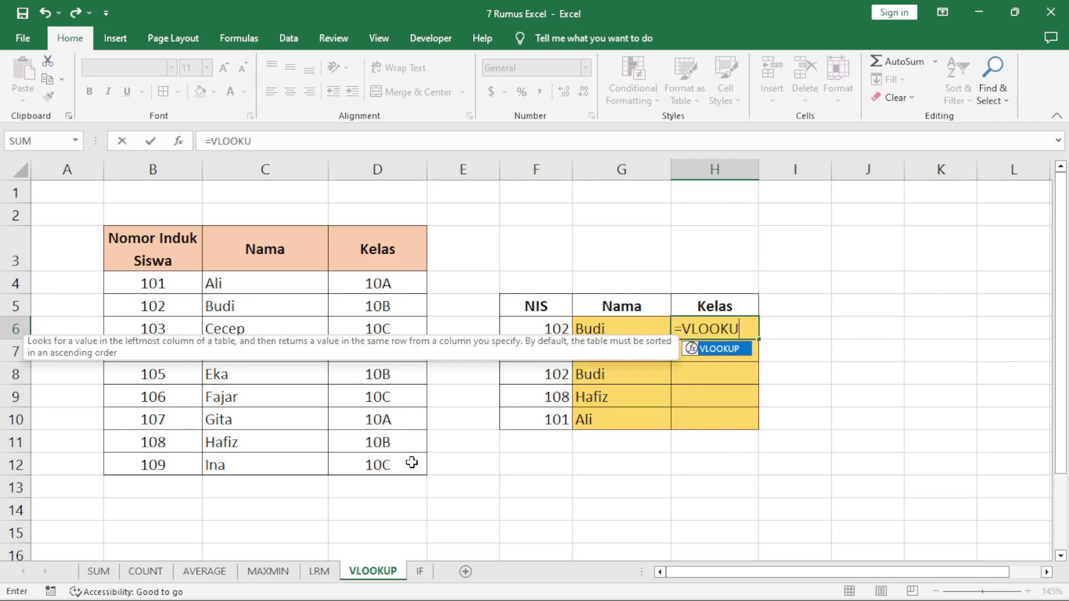
text(P()
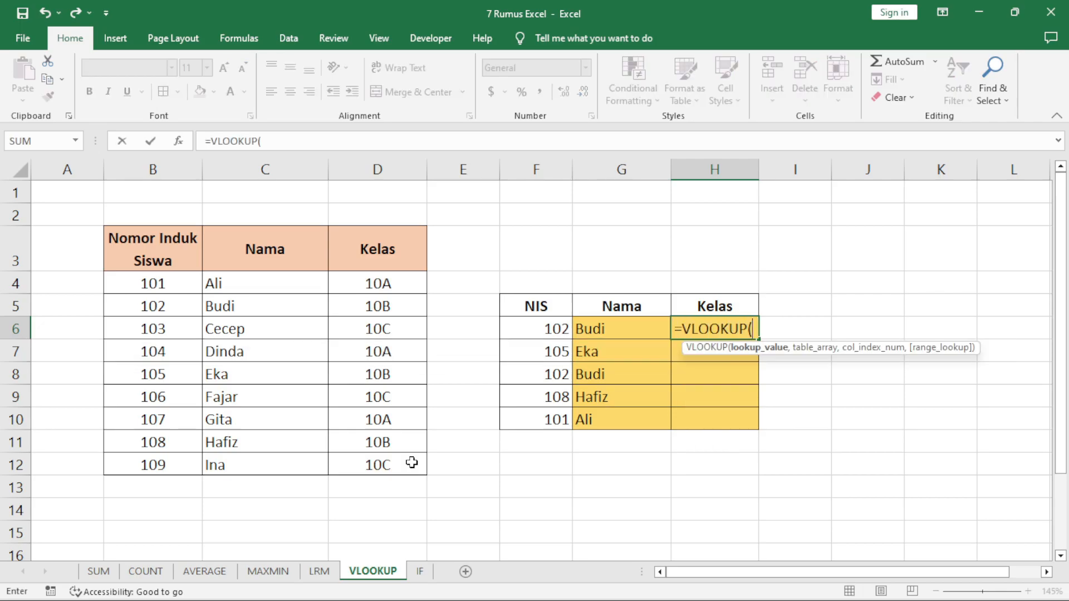
click(549, 329)
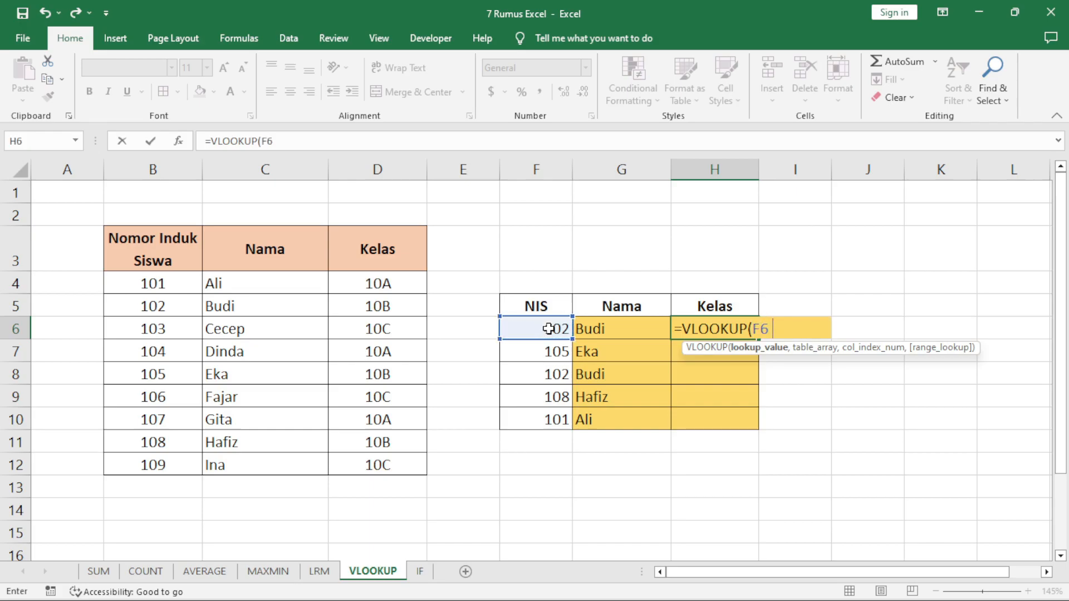
text(,)
drag(165, 247, 380, 466)
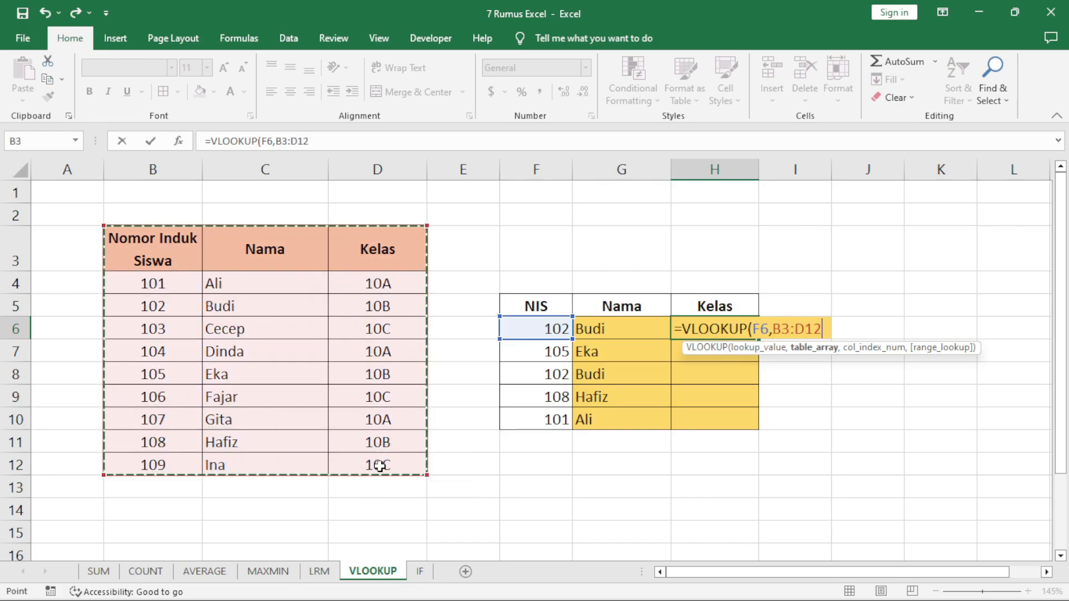
key(F4)
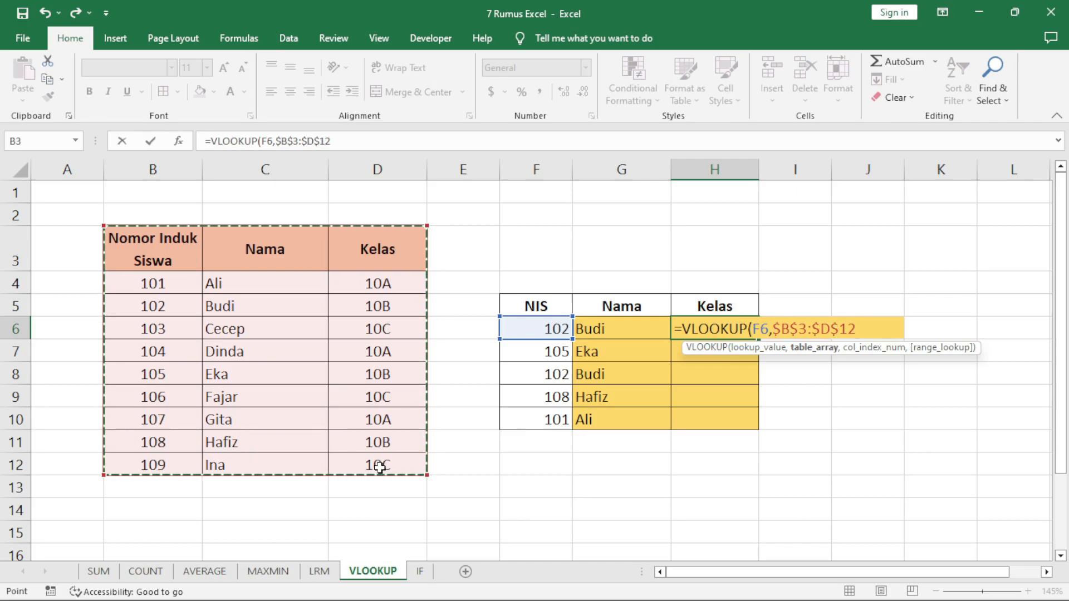
text(,)
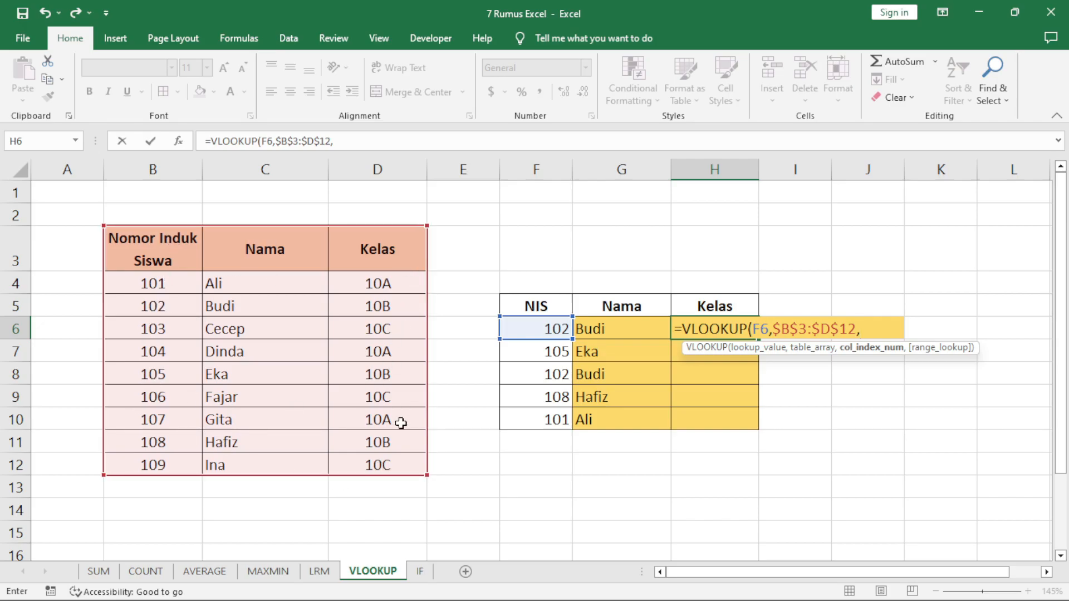
text(3))
key(Return)
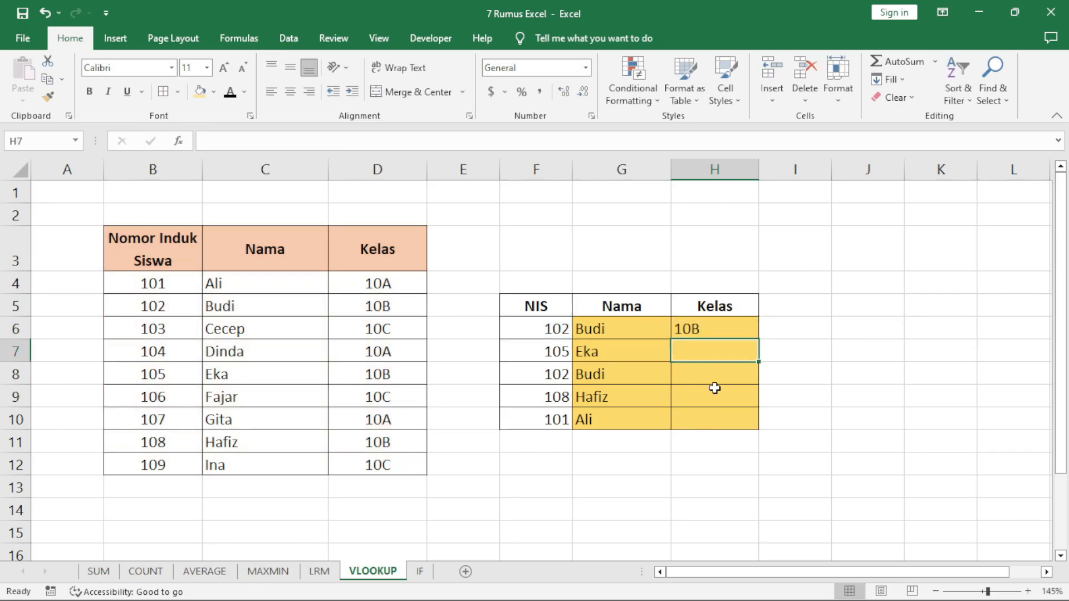
Fill the Kelas lookup formula from H6 down to H10.
click(724, 330)
double_click(758, 339)
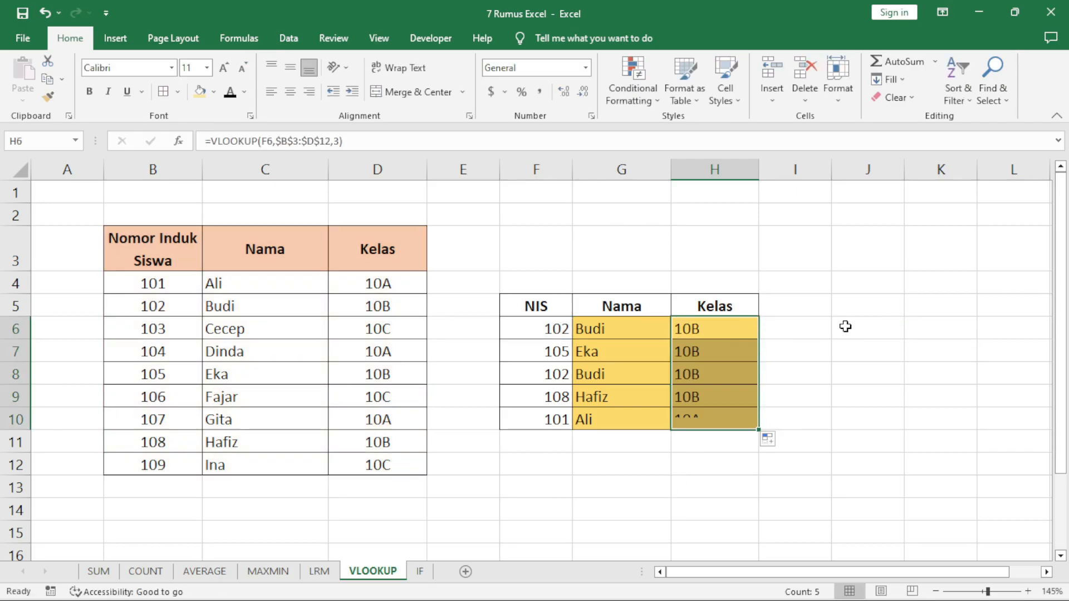
click(849, 324)
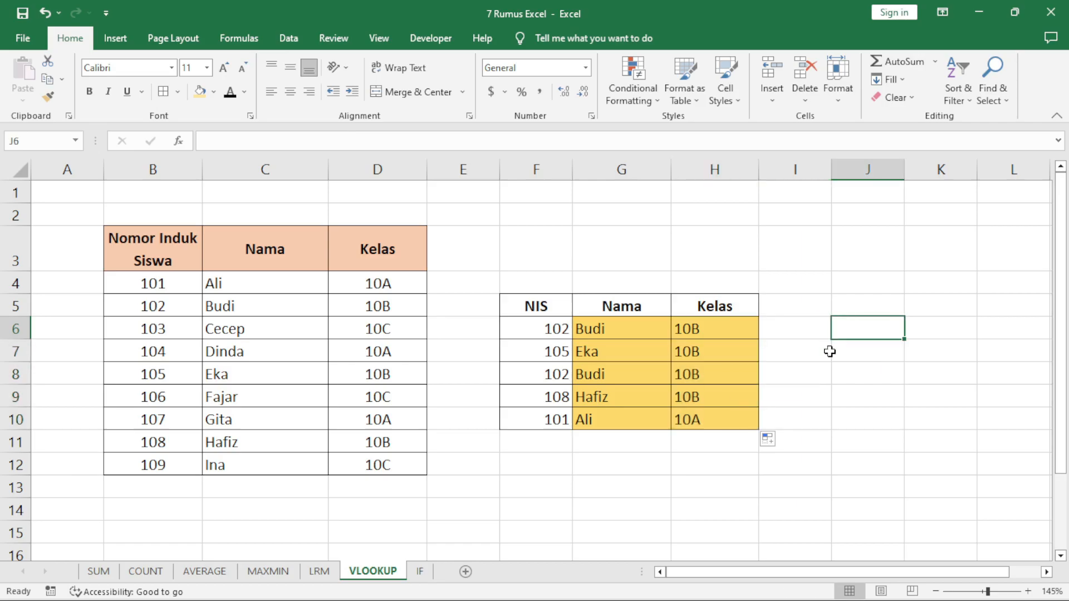
Review the formula in H10 and the filled NIS, Nama and Kelas lookup table.
click(737, 409)
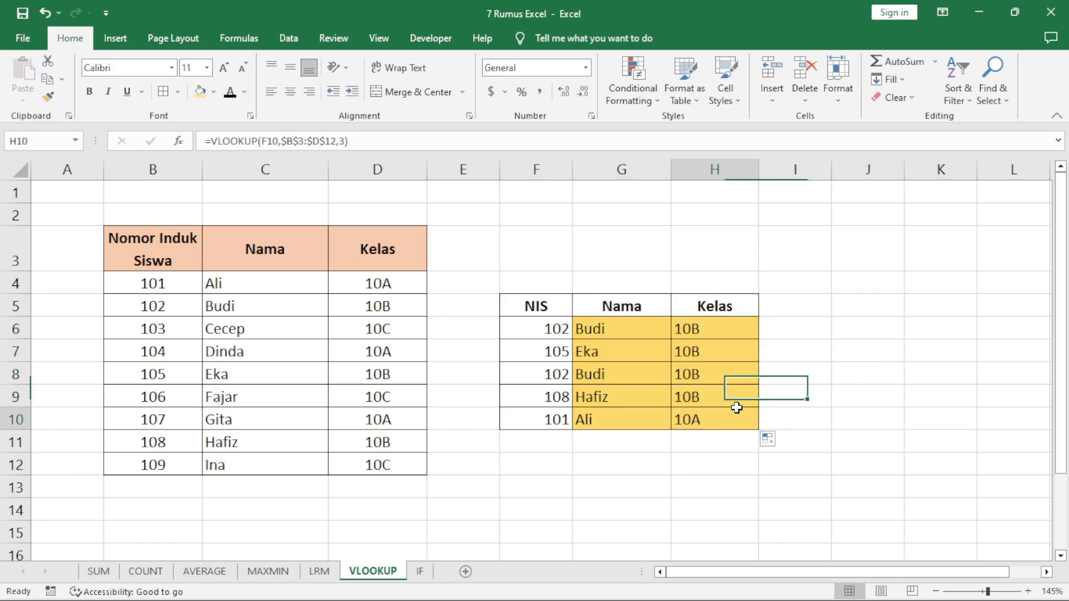
click(814, 368)
drag(532, 306, 741, 420)
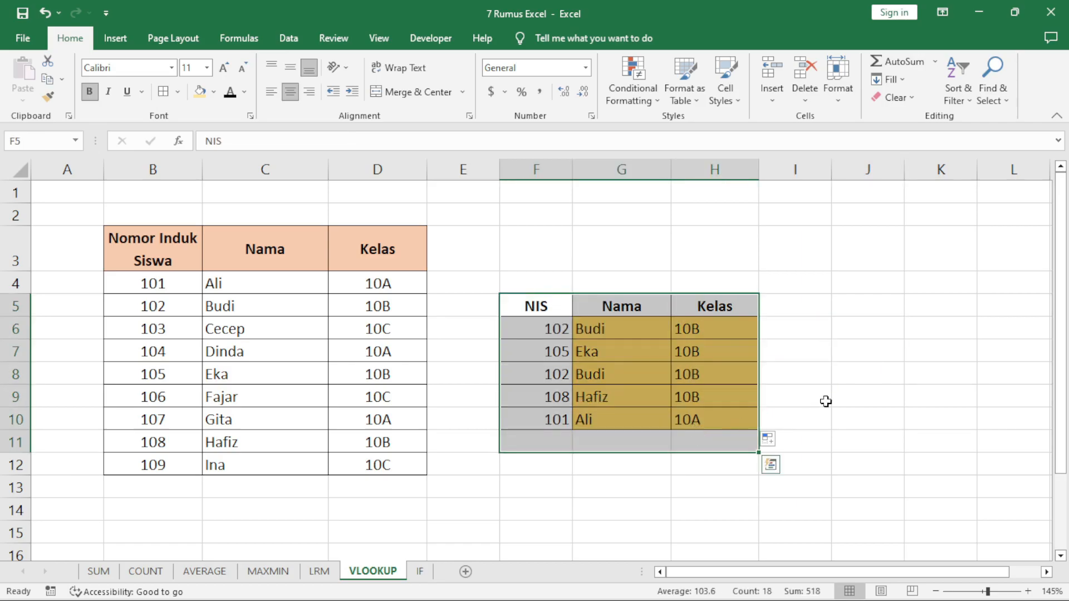
click(826, 401)
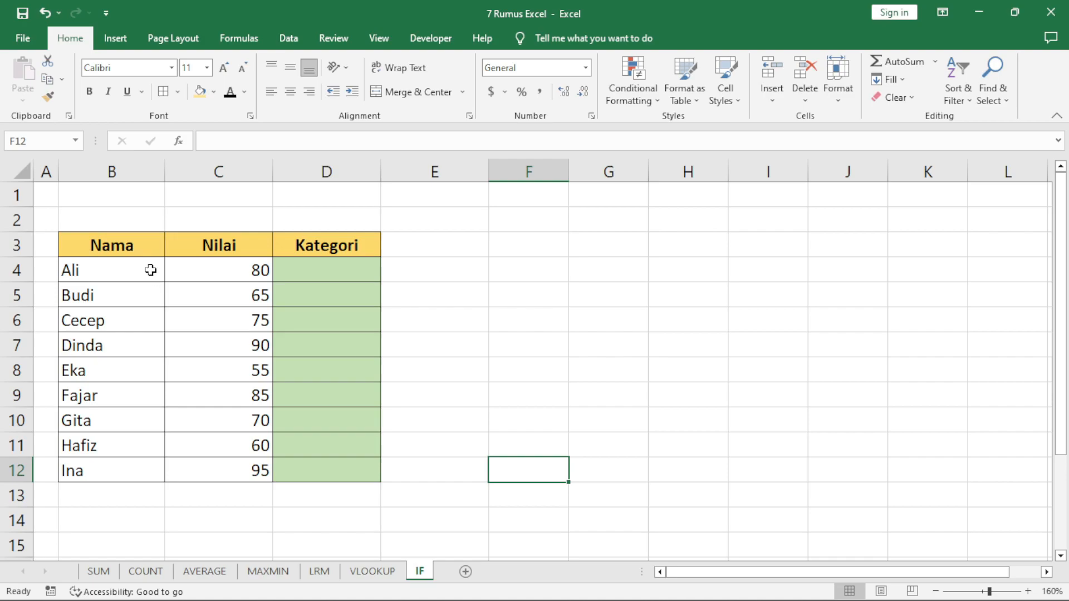
Switch to the IF sheet and examine the Nama and Nilai data and the empty Kategori column.
drag(149, 271, 252, 446)
drag(256, 269, 249, 455)
click(337, 323)
click(338, 276)
click(198, 319)
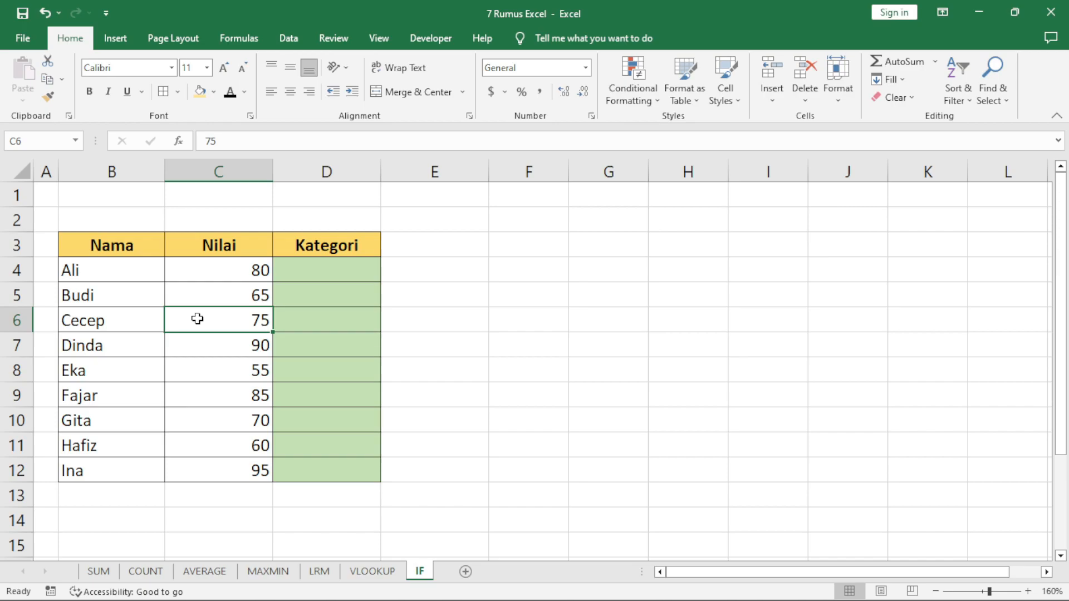
Categorize the Nilai in C4 by entering =IF(C4>=70,"LULUS","GAGAL") in D4.
click(334, 273)
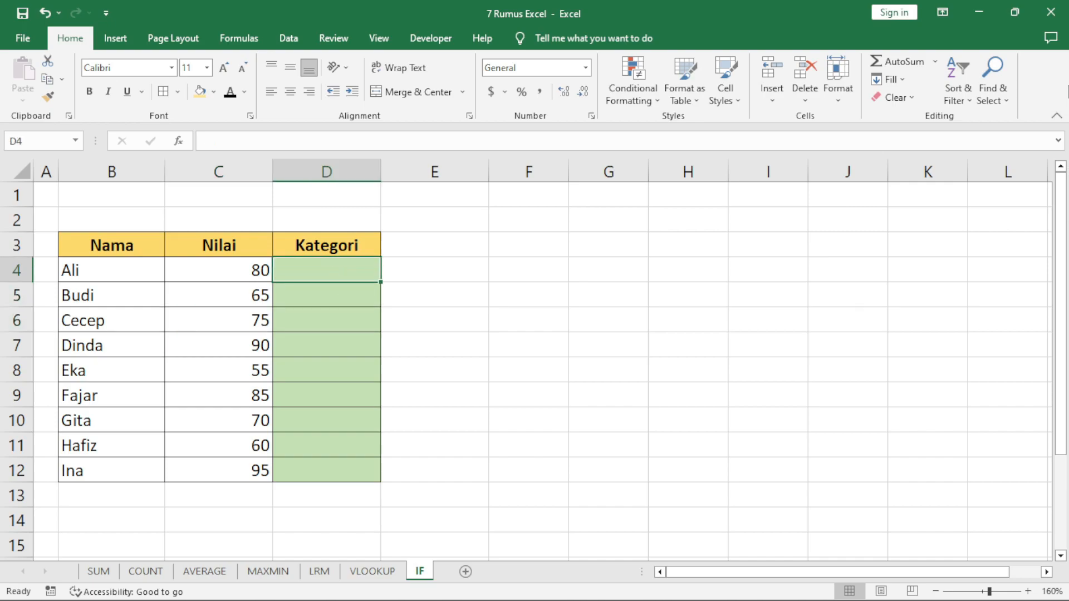
text(=)
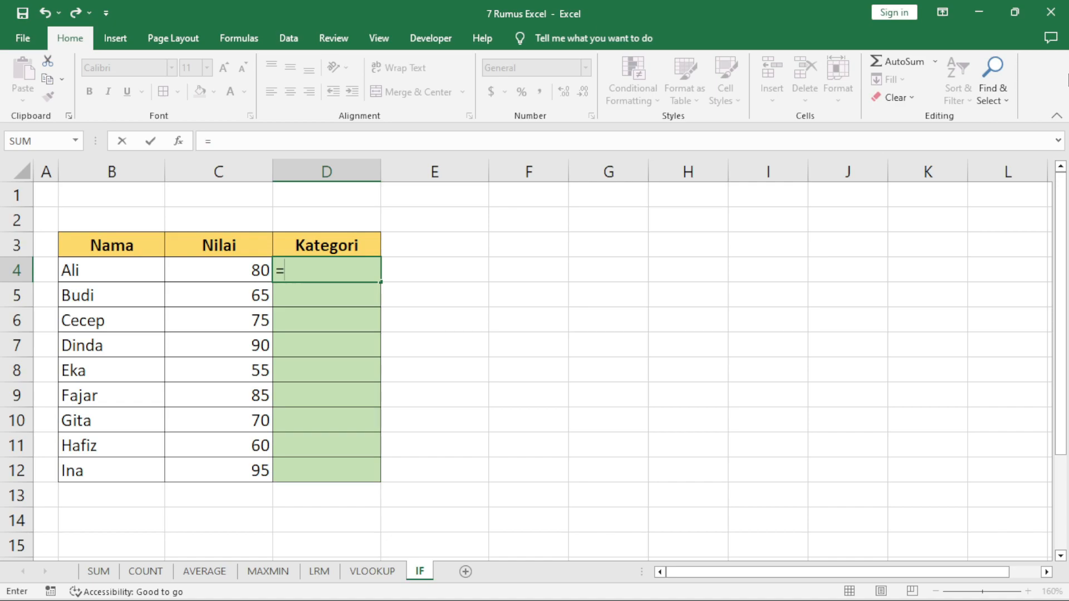
text(IF)
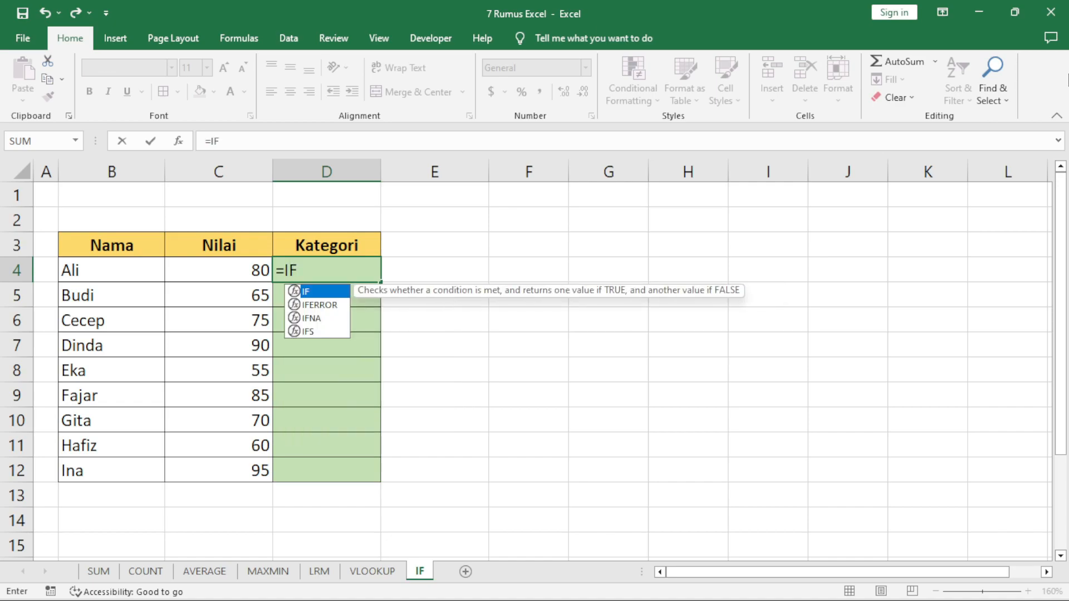
text((C4)
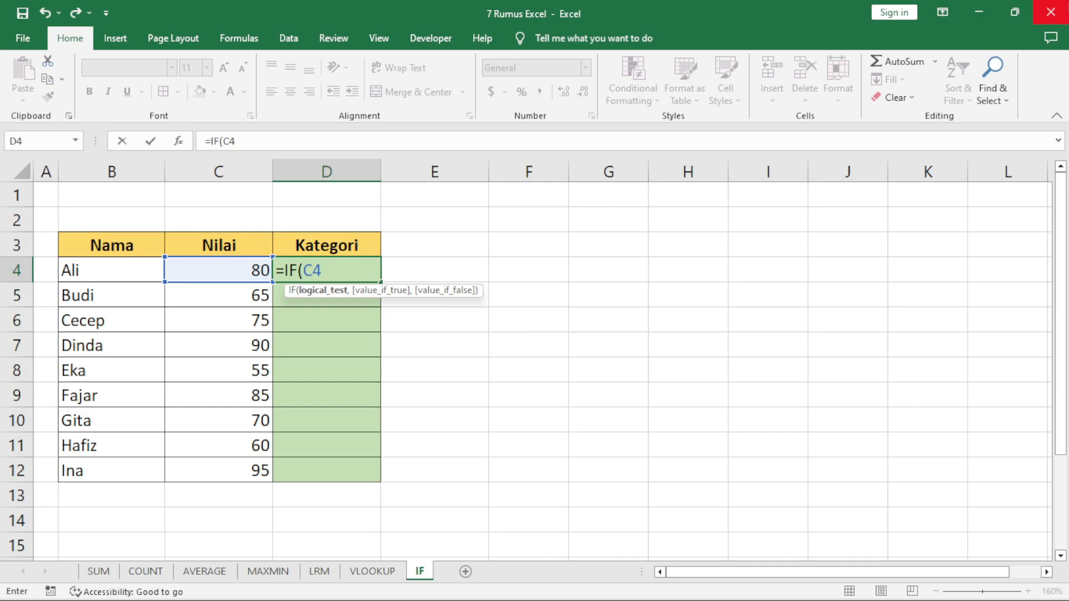
text(>=70,)
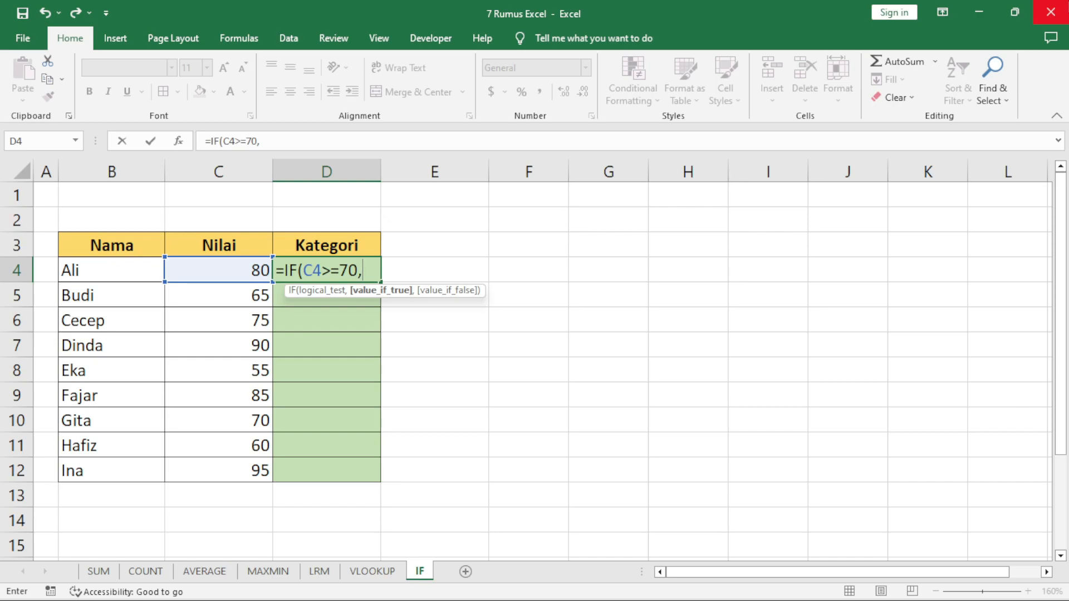
text("l)
key(BackSpace)
text(LULUS)
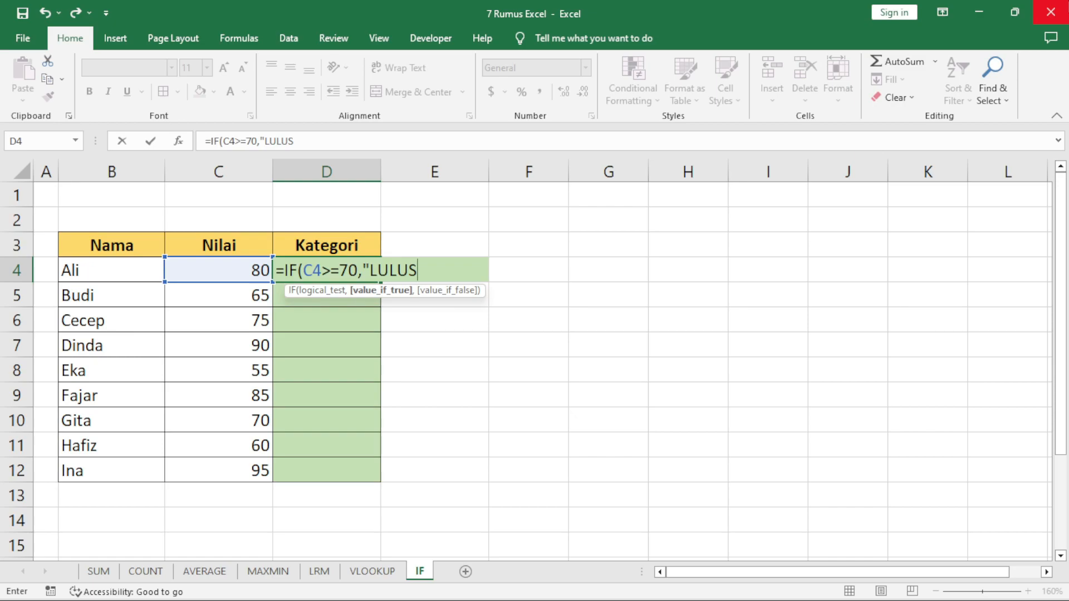
text(",)
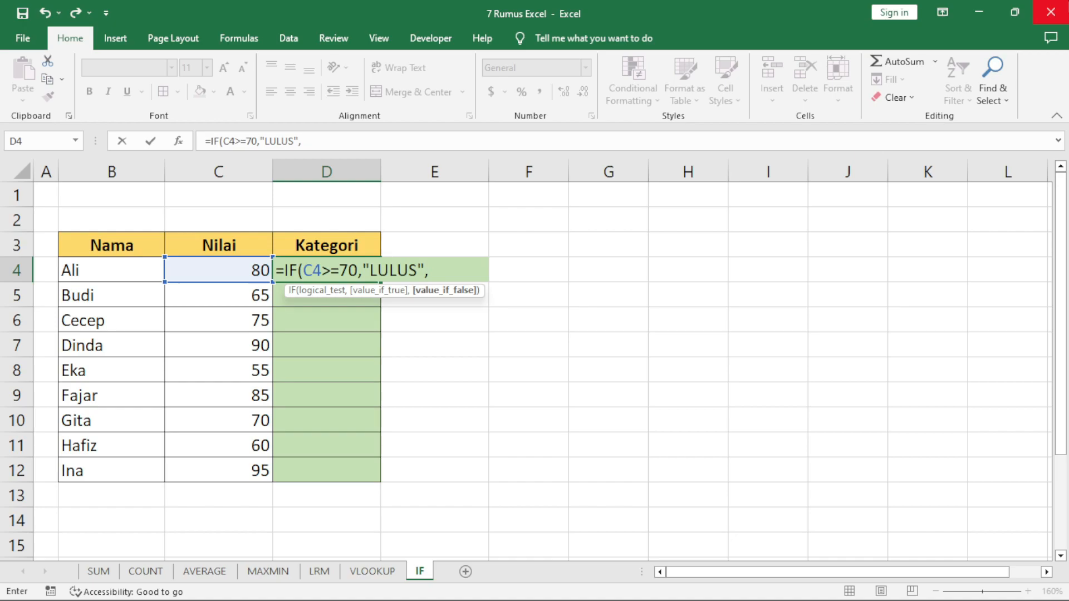
text("GAGAL)
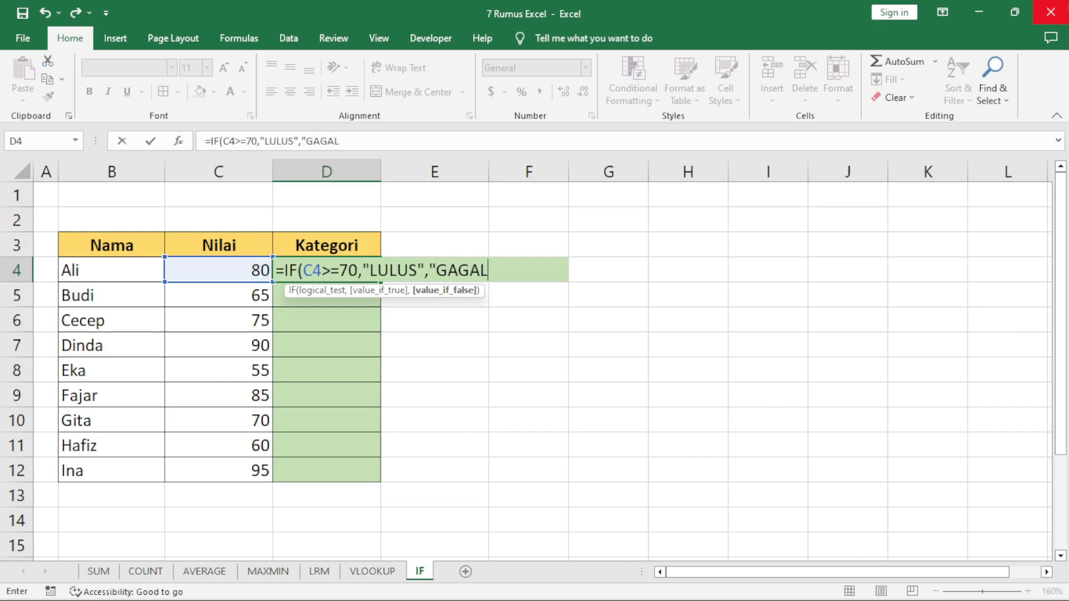
text("))
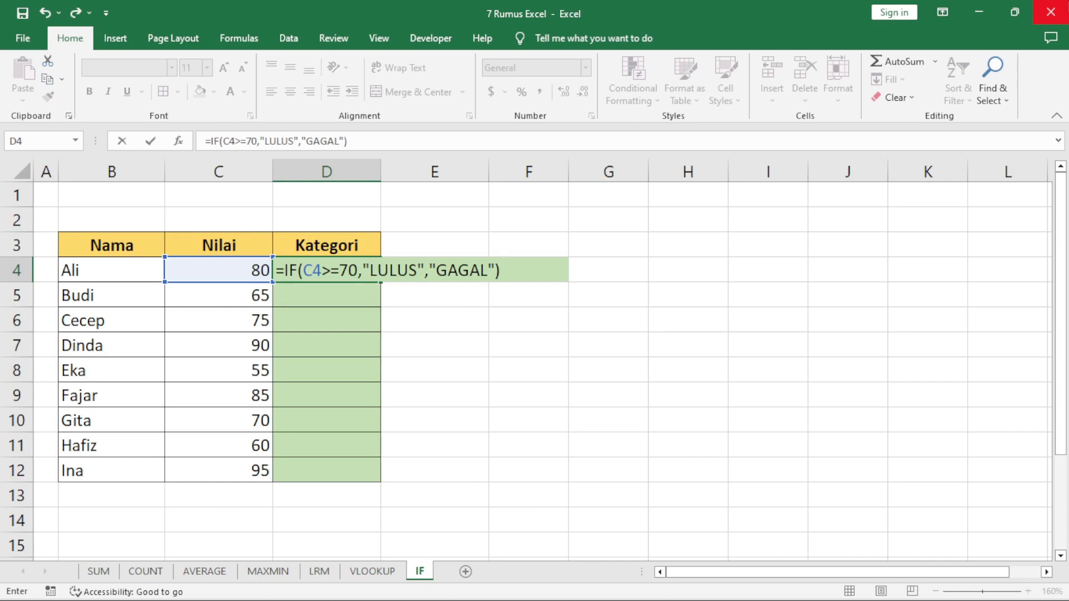
key(Return)
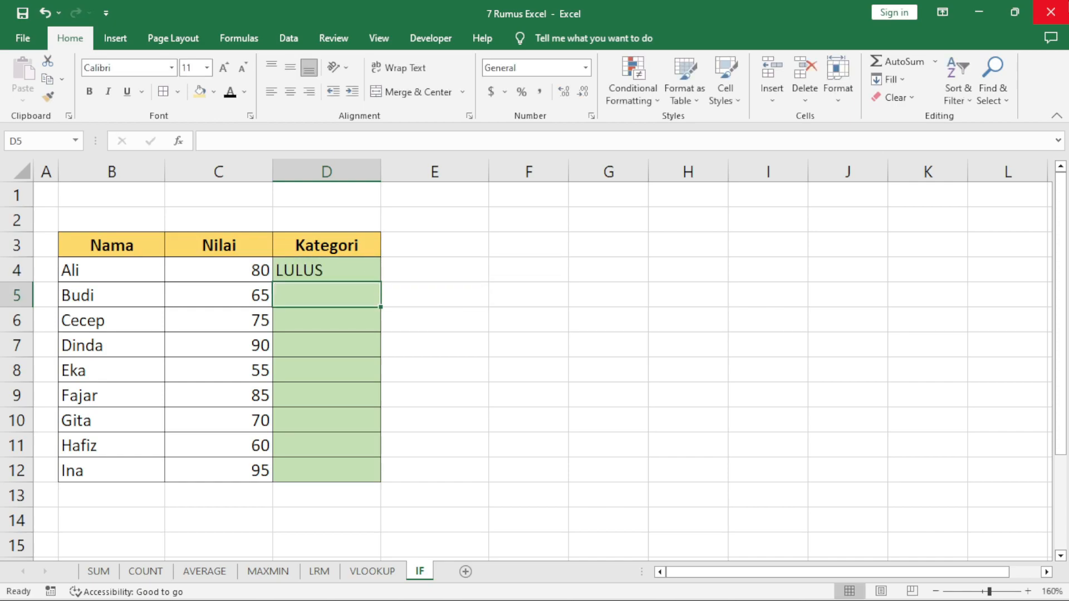
Fill the IF formula from D4 down the Kategori column to D12.
click(276, 274)
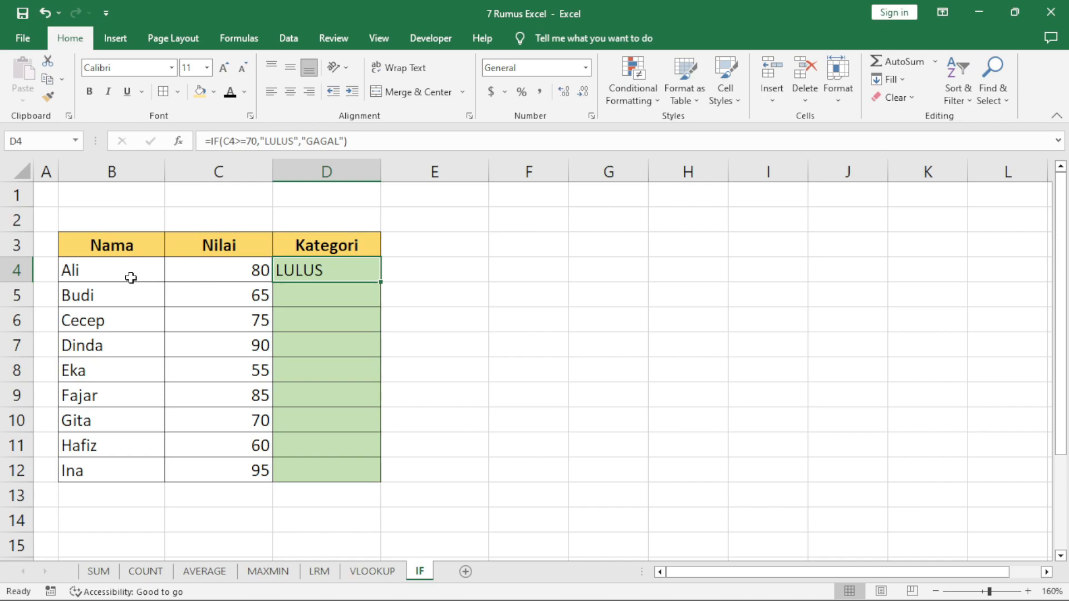
click(209, 269)
click(315, 271)
double_click(383, 284)
Check the filled formula in D5 against the Nilai in C5.
click(337, 295)
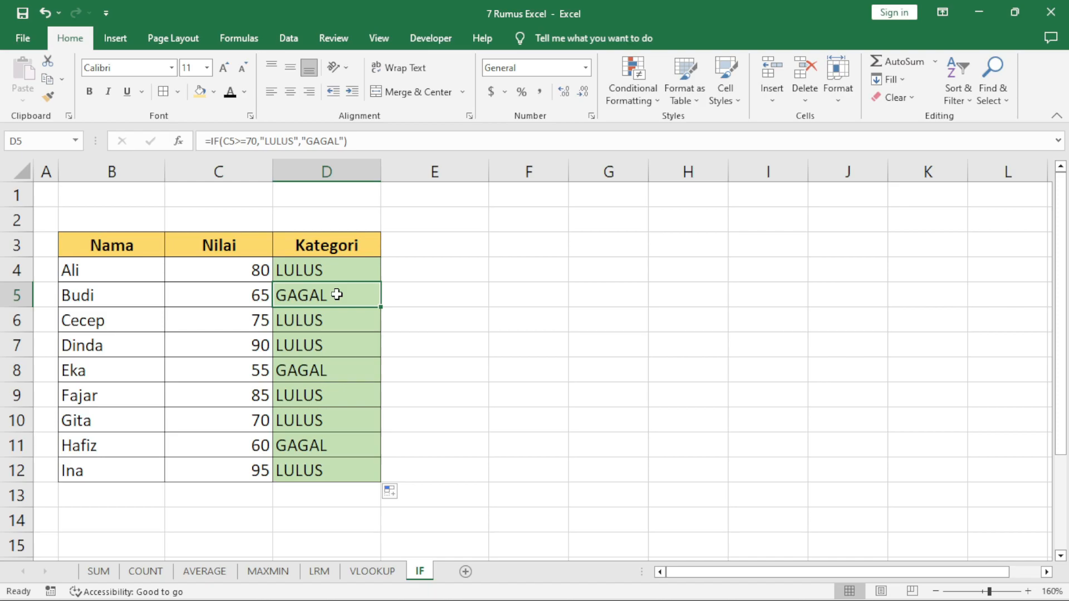
click(260, 298)
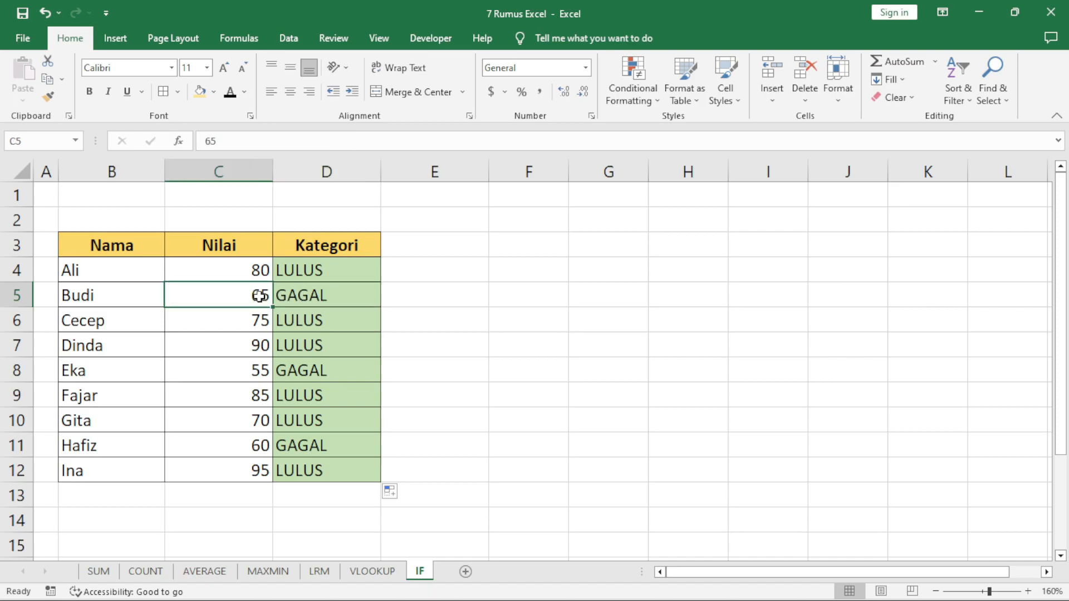
click(301, 299)
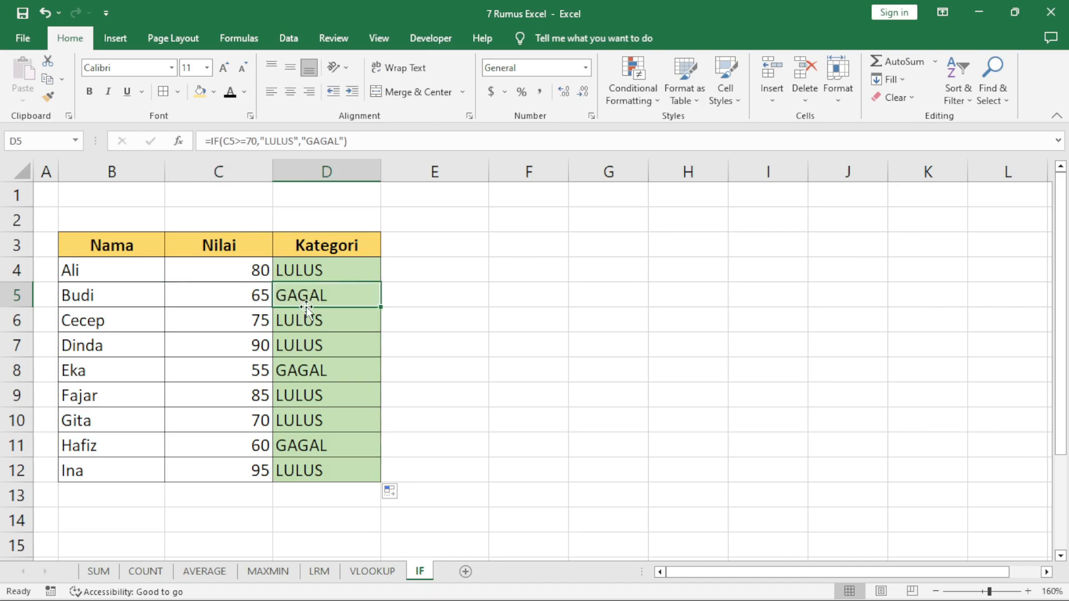
click(505, 318)
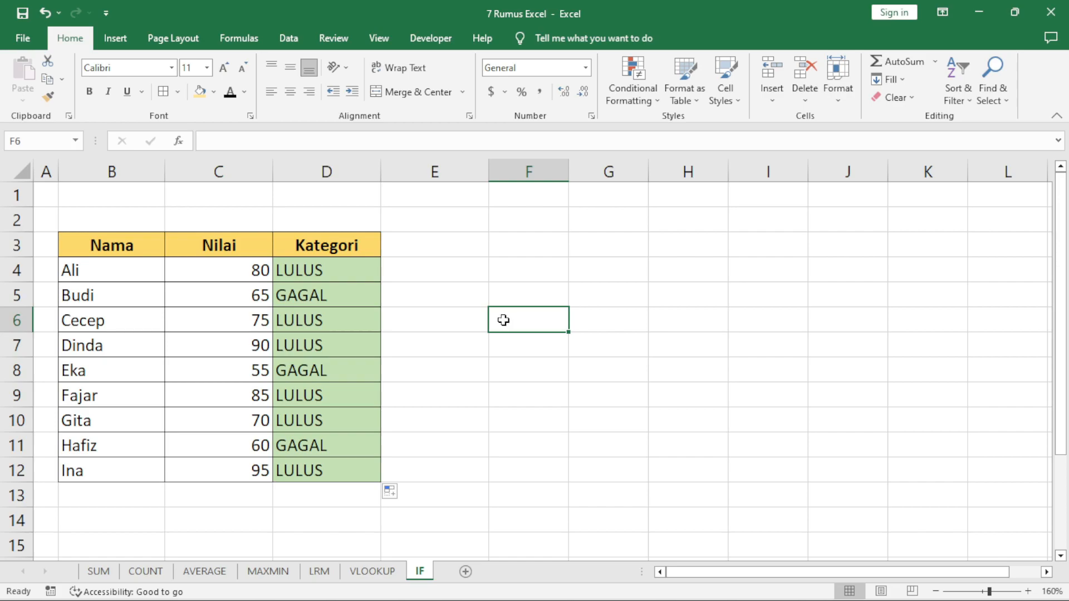
click(617, 378)
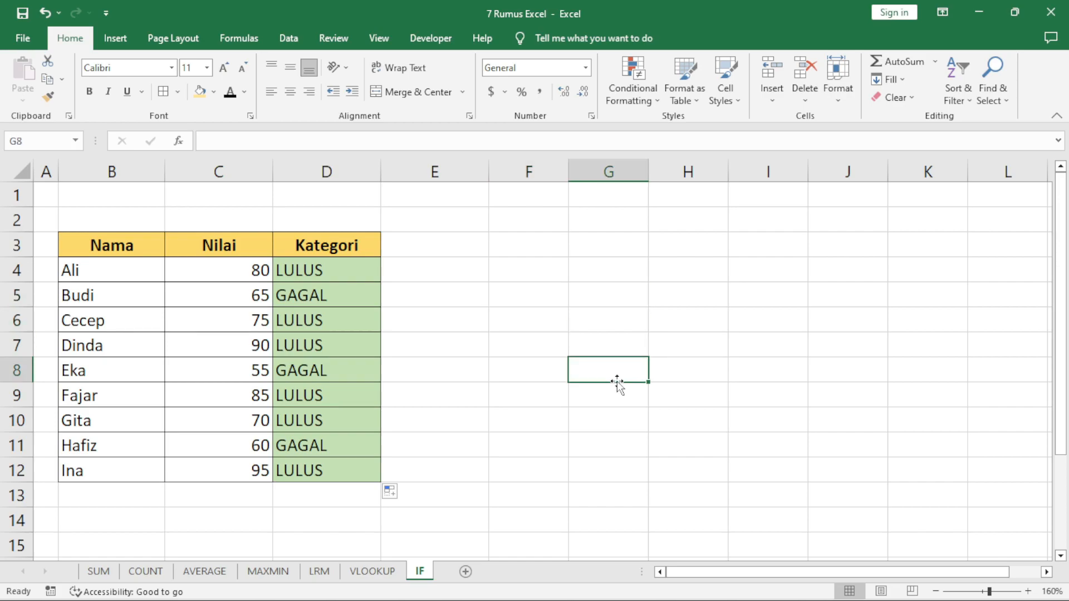
click(507, 351)
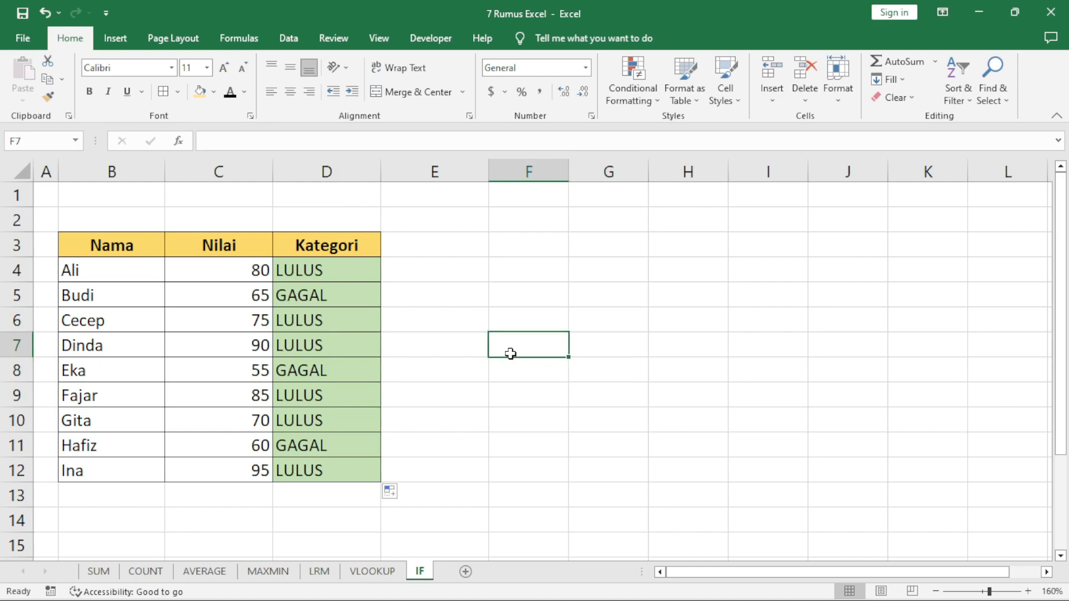
click(660, 374)
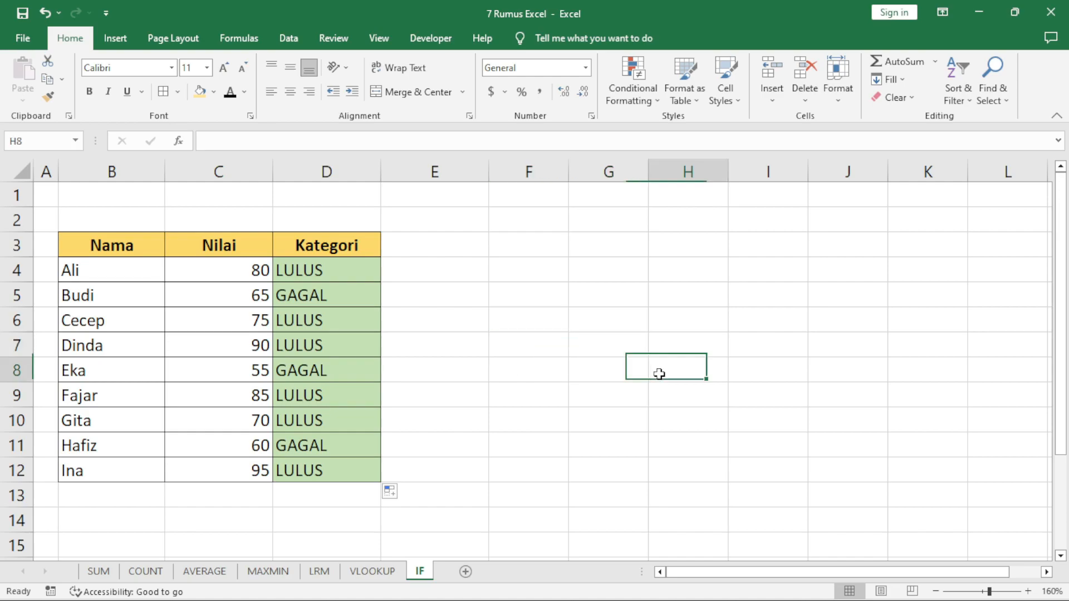